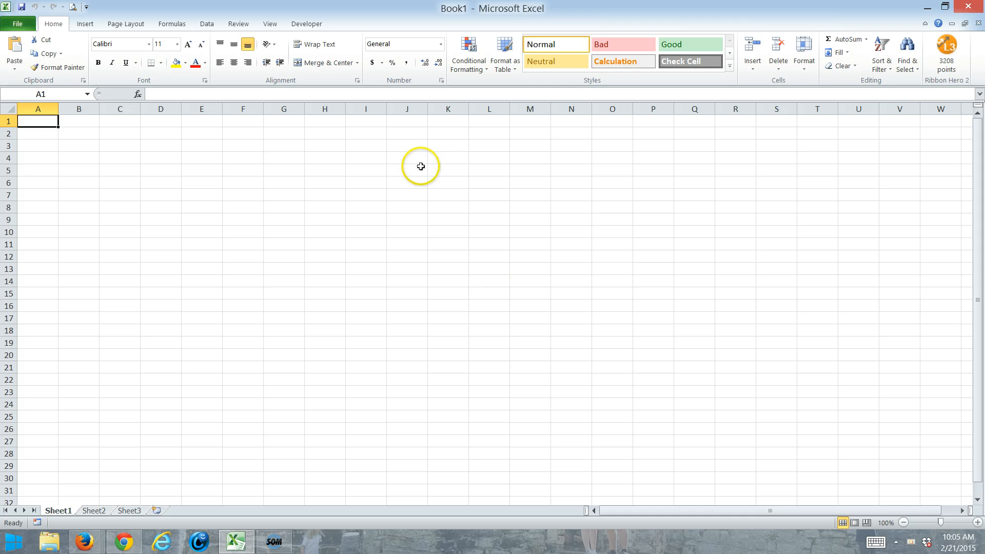
Look through the ribbon's command groups for file, insertion, page layout, formulas, data, review and view, ending on the home commands
{"action": "left_click", "coordinate": [11, 25]}
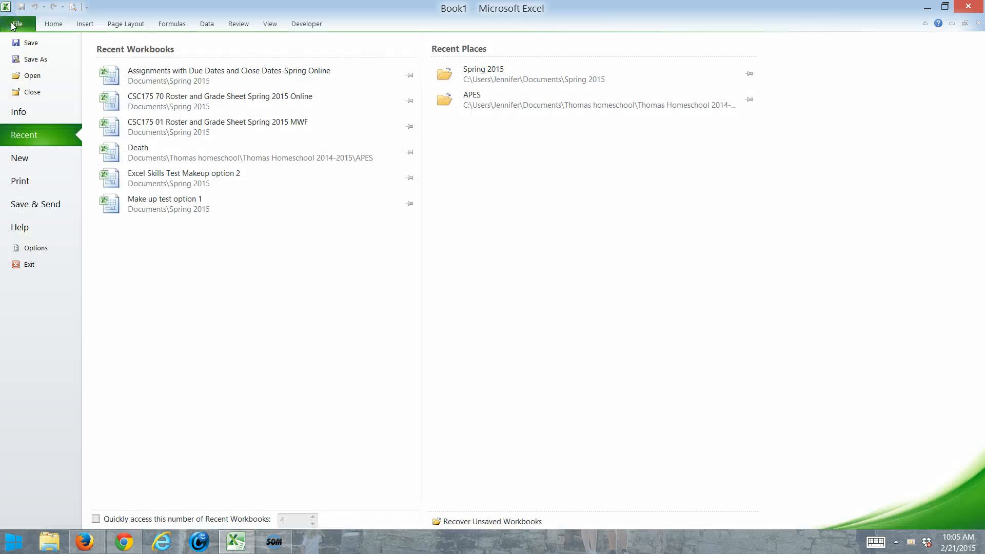
{"action": "left_click", "coordinate": [11, 25]}
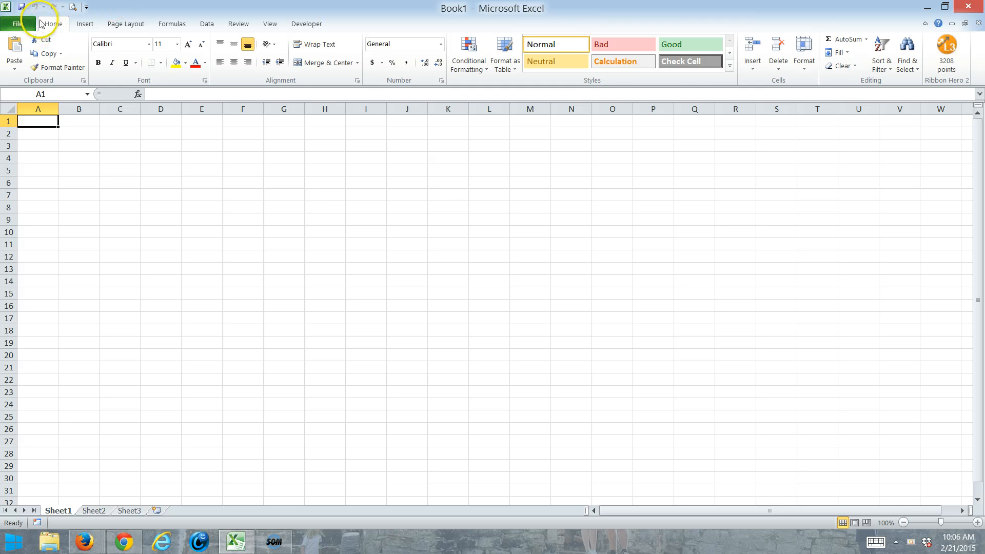
{"action": "left_click", "coordinate": [86, 24]}
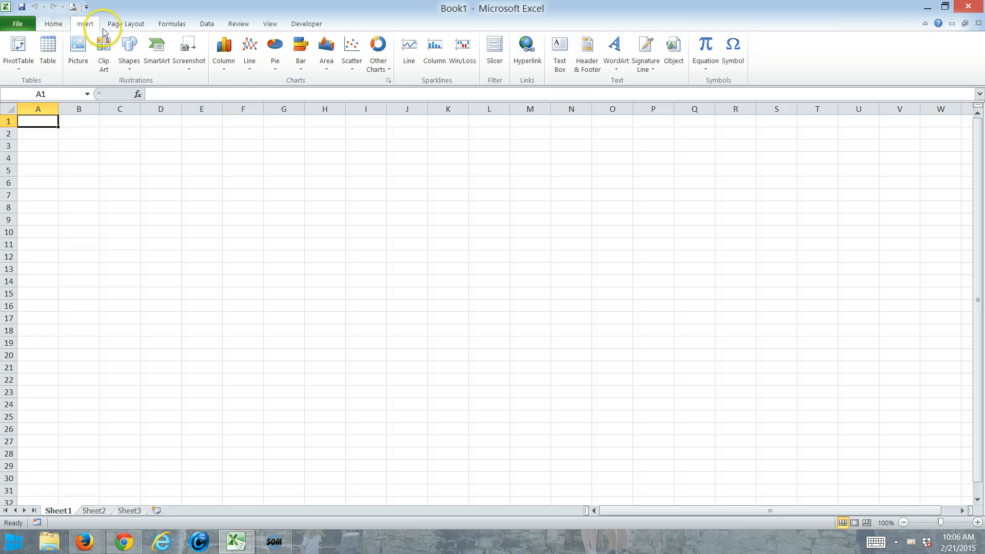
{"action": "left_click", "coordinate": [126, 26]}
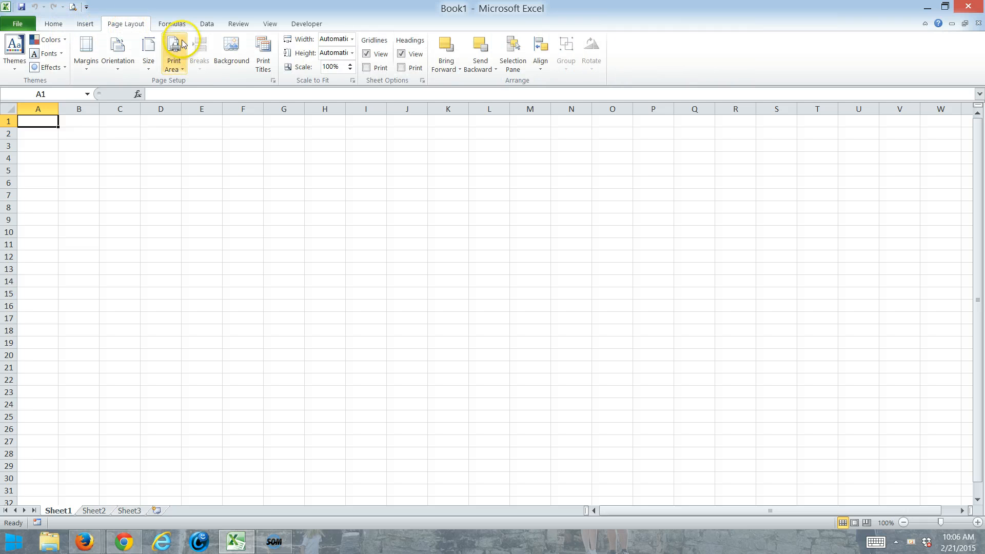
{"action": "left_click", "coordinate": [168, 26]}
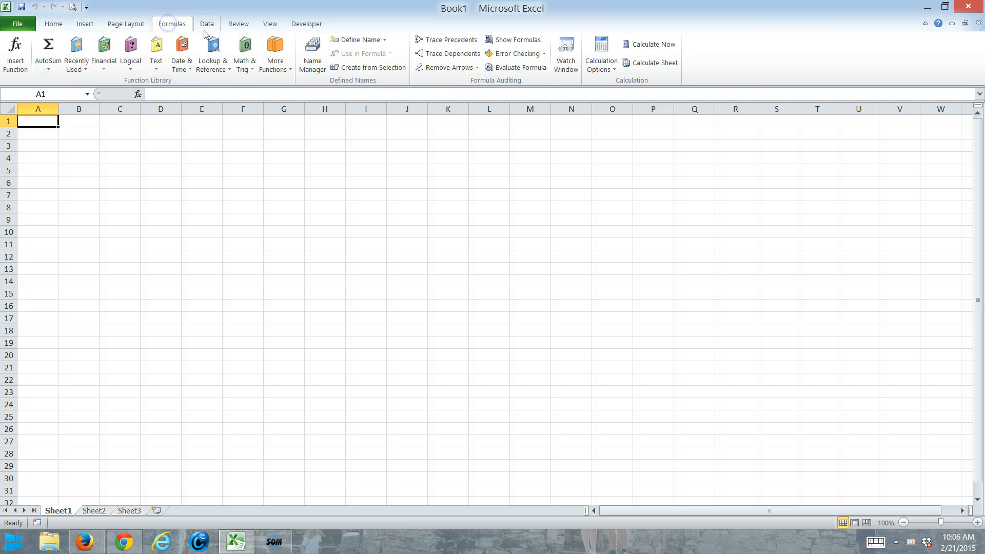
{"action": "left_click", "coordinate": [206, 27]}
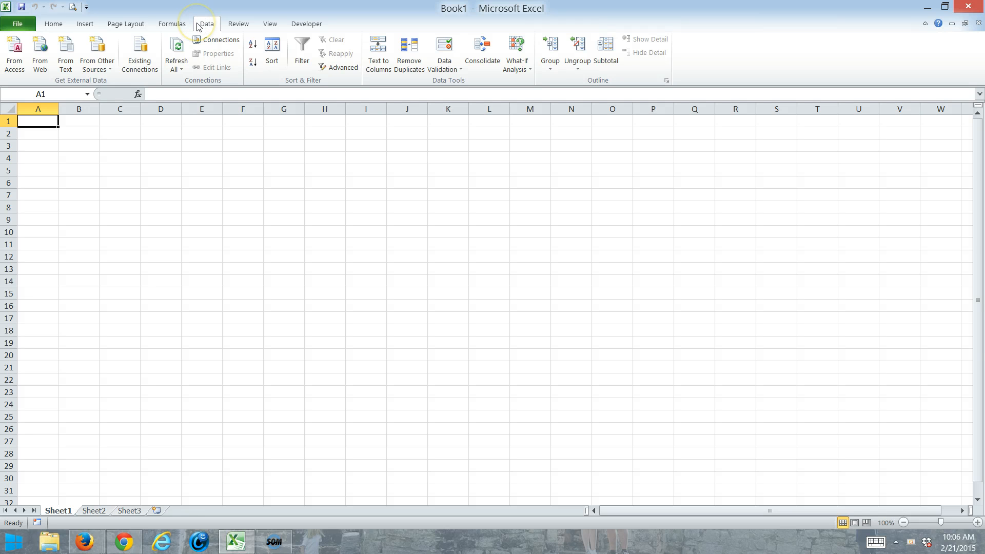
{"action": "left_click", "coordinate": [245, 28]}
{"action": "left_click", "coordinate": [268, 27]}
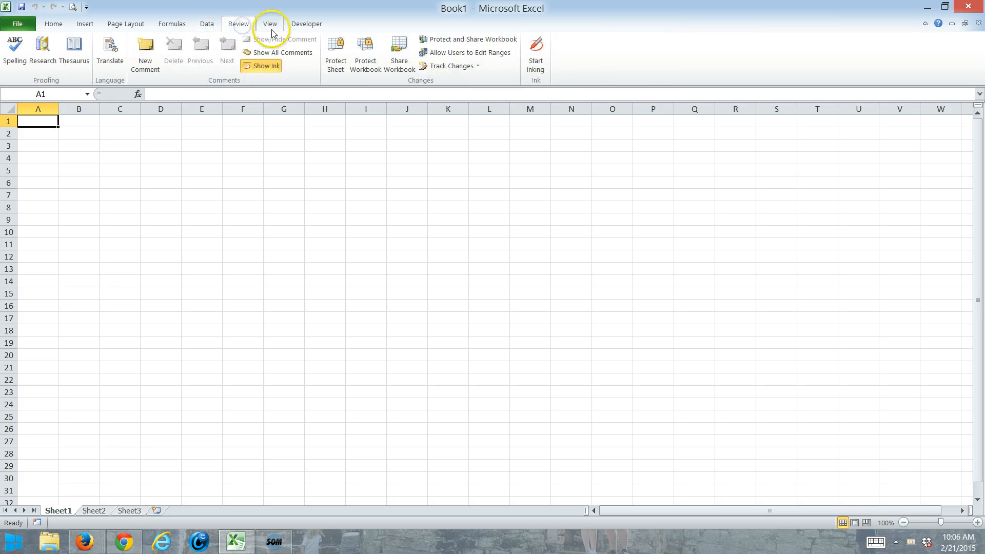
{"action": "left_click", "coordinate": [53, 24]}
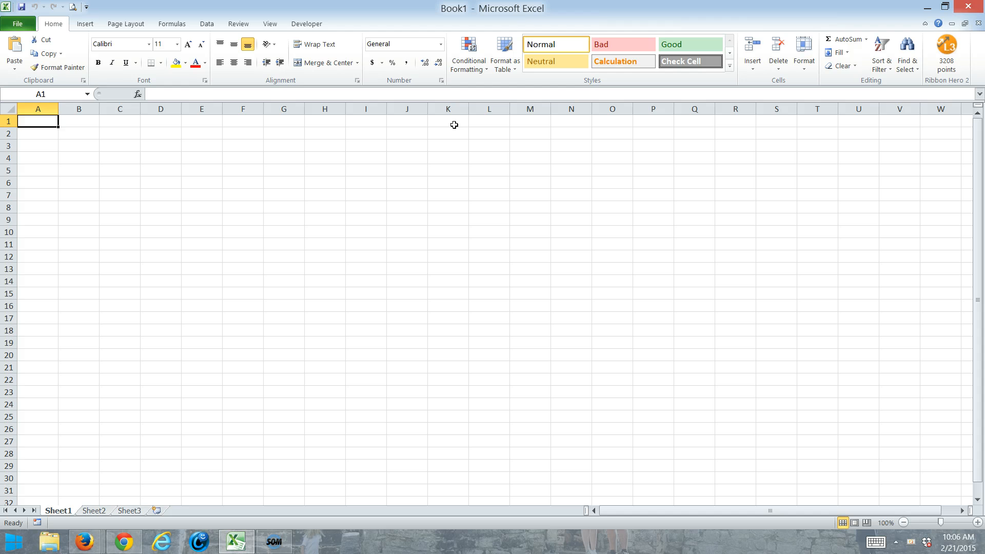
Browse the column headings along row 1 past column Z and return to cell A1
{"action": "key", "text": "Right"}
{"action": "key", "text": "Right"}
{"action": "key", "text": "Right"}
{"action": "key", "text": "Right"}
{"action": "key", "text": "Right"}
{"action": "key", "text": "Right"}
{"action": "key", "text": "Right"}
{"action": "key", "text": "Right"}
{"action": "key", "text": "Right"}
{"action": "key", "text": "Right"}
{"action": "key", "text": "Right"}
{"action": "key", "text": "Right"}
{"action": "key", "text": "Right"}
{"action": "key", "text": "Right"}
{"action": "key", "text": "Right"}
{"action": "key", "text": "Right"}
{"action": "key", "text": "Right"}
{"action": "key", "text": "Right"}
{"action": "key", "text": "Right"}
{"action": "key", "text": "Right"}
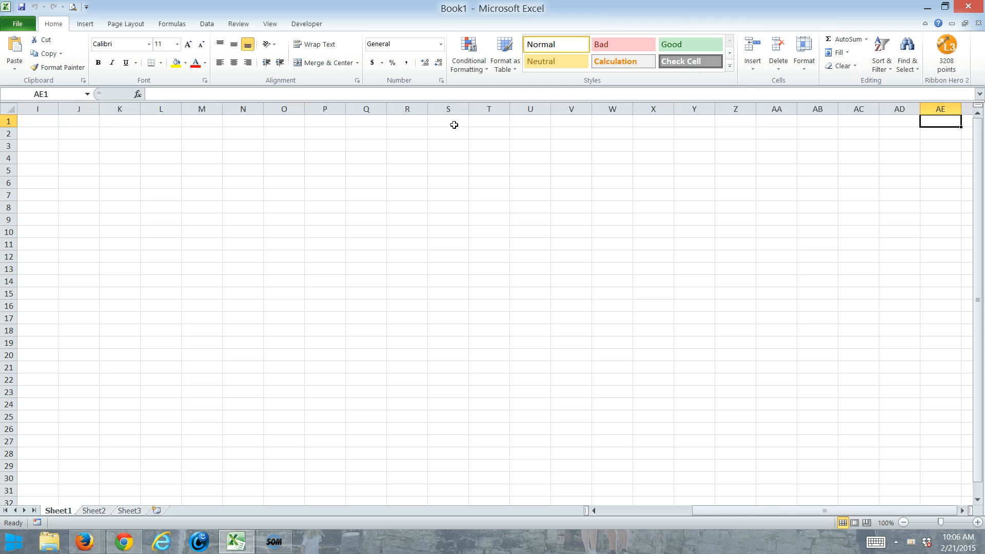
{"action": "key", "text": "Right"}
{"action": "key", "text": "Right"}
{"action": "key", "text": "Right"}
{"action": "key", "text": "Right"}
{"action": "key", "text": "Right"}
{"action": "key", "text": "Right"}
{"action": "key", "text": "Right"}
{"action": "key", "text": "Right"}
{"action": "key", "text": "Left"}
{"action": "key", "text": "Left"}
{"action": "key", "text": "Left"}
{"action": "key", "text": "Left"}
{"action": "key", "text": "Left"}
{"action": "key", "text": "Left"}
{"action": "key", "text": "Left"}
{"action": "key", "text": "Left"}
{"action": "key", "text": "Left"}
{"action": "key", "text": "Left"}
{"action": "key", "text": "Left"}
{"action": "key", "text": "Left"}
{"action": "key", "text": "Left"}
{"action": "key", "text": "Left"}
{"action": "key", "text": "Left"}
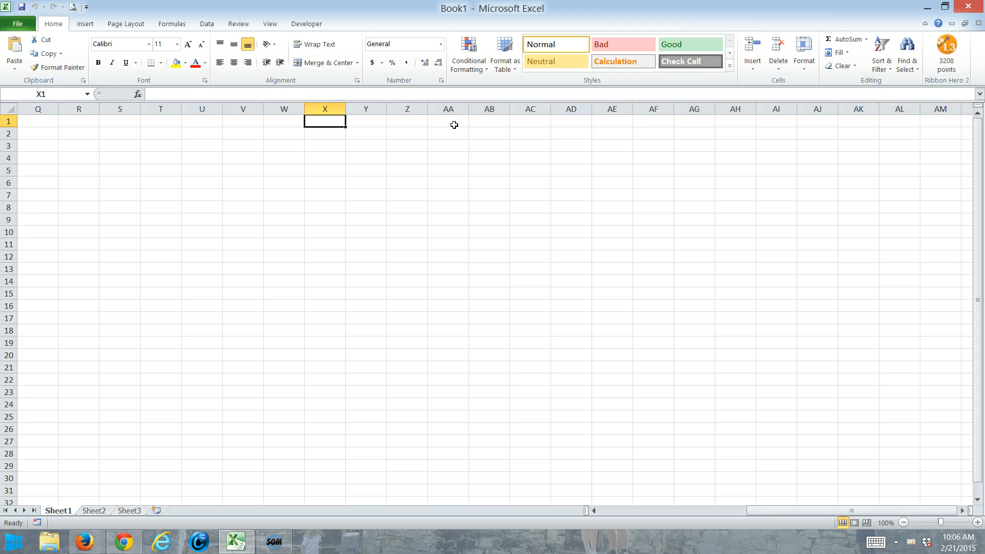
{"action": "key", "text": "Home"}
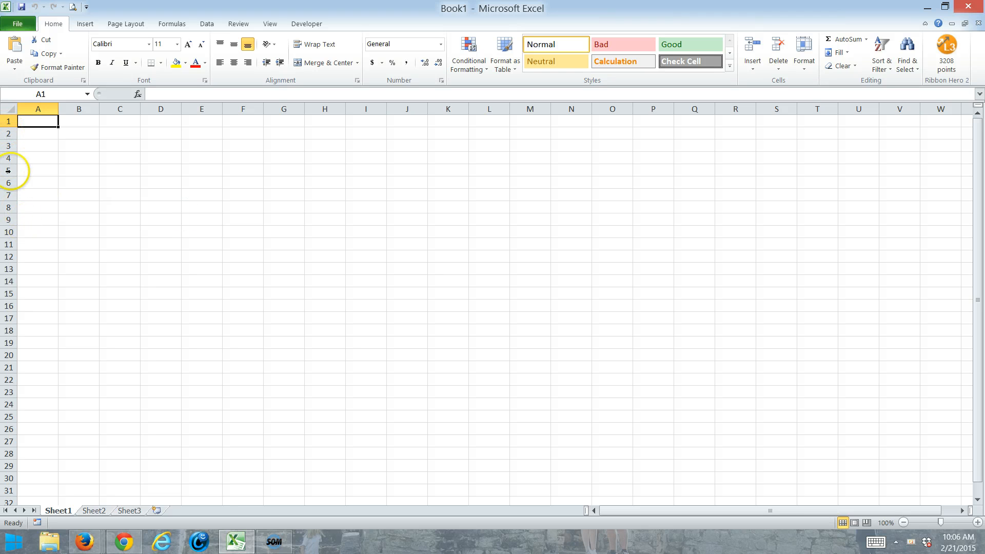
Browse the row numbers down column A to row 81 and return to cell A1
{"action": "key", "text": "Down"}
{"action": "key", "text": "Down"}
{"action": "key", "text": "Down"}
{"action": "key", "text": "Down"}
{"action": "key", "text": "Down"}
{"action": "key", "text": "Down"}
{"action": "key", "text": "Down"}
{"action": "key", "text": "Down"}
{"action": "key", "text": "Down"}
{"action": "key", "text": "Down"}
{"action": "key", "text": "Down"}
{"action": "key", "text": "Down"}
{"action": "key", "text": "Down"}
{"action": "key", "text": "Down"}
{"action": "key", "text": "Down"}
{"action": "key", "text": "Down"}
{"action": "key", "text": "Down"}
{"action": "key", "text": "Down"}
{"action": "key", "text": "Down"}
{"action": "key", "text": "Down"}
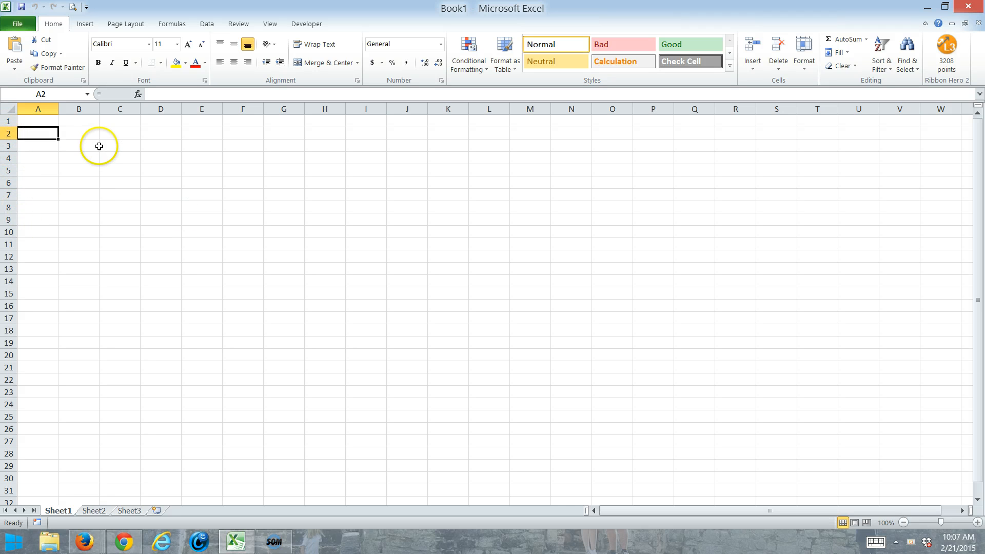
{"action": "key", "text": "Down"}
{"action": "key", "text": "Down"}
{"action": "key", "text": "Down"}
{"action": "key", "text": "Down"}
{"action": "key", "text": "Down"}
{"action": "key", "text": "Down"}
{"action": "key", "text": "Down"}
{"action": "key", "text": "Down"}
{"action": "key", "text": "Down"}
{"action": "key", "text": "Down"}
{"action": "key", "text": "Down"}
{"action": "key", "text": "Down"}
{"action": "key", "text": "Down"}
{"action": "key", "text": "Down"}
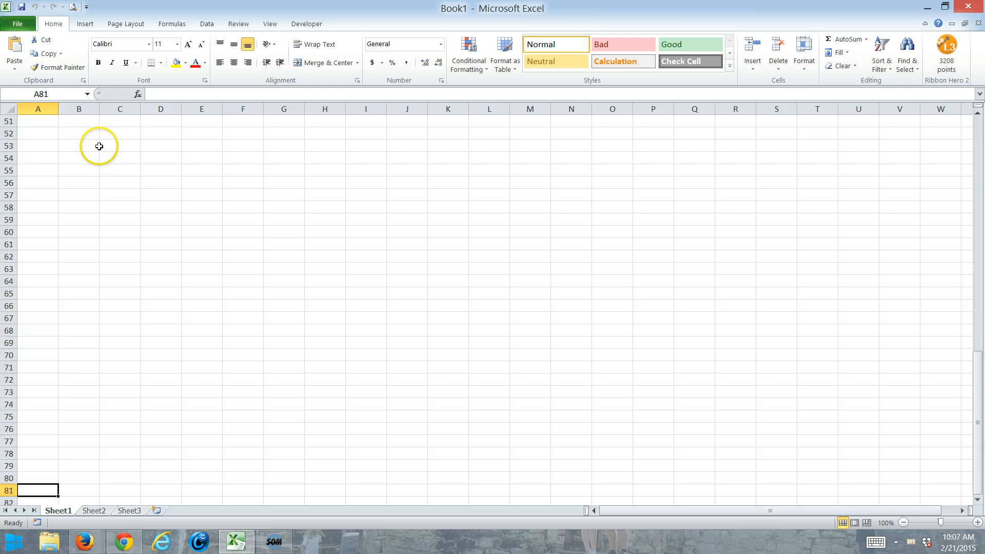
{"action": "key", "text": "Up"}
{"action": "key", "text": "Up"}
{"action": "key", "text": "Up"}
{"action": "key", "text": "Up"}
{"action": "key", "text": "Up"}
{"action": "key", "text": "Up"}
{"action": "key", "text": "Up"}
{"action": "key", "text": "Up"}
{"action": "key", "text": "Up"}
{"action": "key", "text": "Up"}
{"action": "key", "text": "Up"}
{"action": "key", "text": "Up"}
{"action": "key", "text": "Up"}
{"action": "key", "text": "Up"}
{"action": "key", "text": "Up"}
{"action": "key", "text": "Up"}
{"action": "key", "text": "Up"}
{"action": "key", "text": "Up"}
{"action": "key", "text": "Up"}
{"action": "key", "text": "Up"}
{"action": "key", "text": "Up"}
{"action": "key", "text": "Up"}
{"action": "key", "text": "Up"}
{"action": "key", "text": "Up"}
{"action": "key", "text": "Up"}
{"action": "key", "text": "Up"}
{"action": "key", "text": "Up"}
{"action": "key", "text": "Up"}
{"action": "key", "text": "Up"}
{"action": "key", "text": "Up"}
{"action": "key", "text": "Up"}
{"action": "key", "text": "Up"}
{"action": "key", "text": "Up"}
{"action": "key", "text": "Up"}
{"action": "key", "text": "Up"}
{"action": "key", "text": "Up"}
{"action": "key", "text": "Up"}
{"action": "key", "text": "Up"}
{"action": "key", "text": "Up"}
{"action": "key", "text": "Up"}
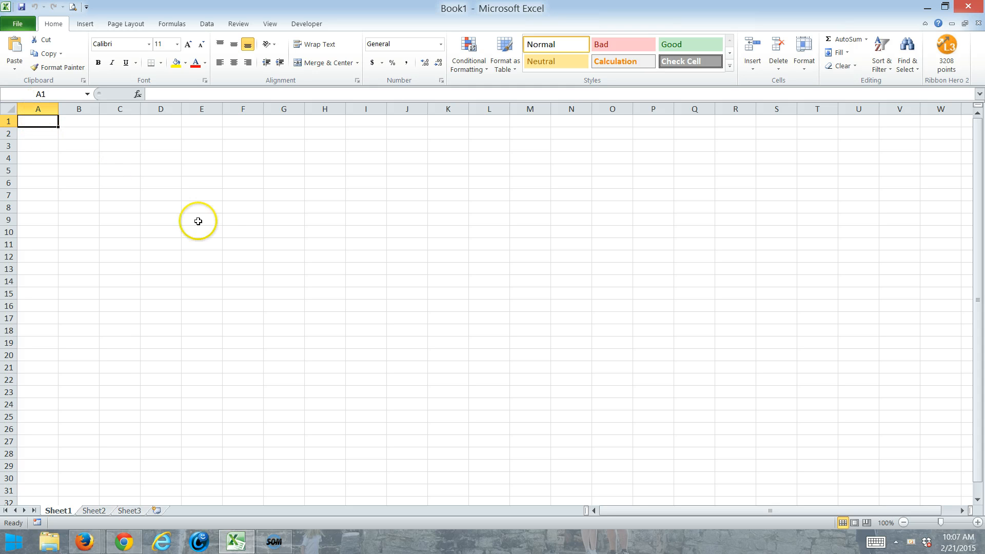
Select cell F11 as an example cell, and view Sheet2 before returning to Sheet1
{"action": "left_click", "coordinate": [246, 245]}
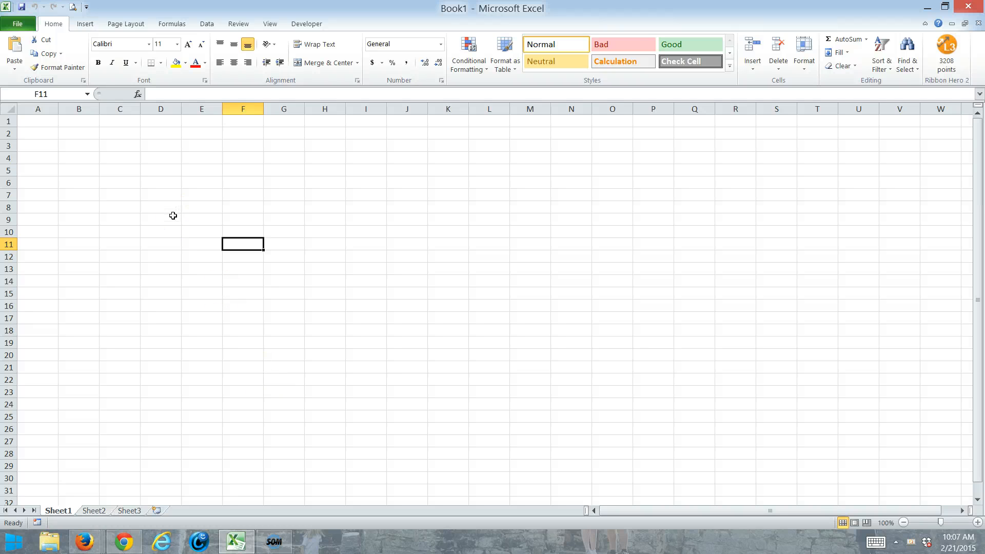
{"action": "left_click", "coordinate": [93, 510]}
{"action": "left_click", "coordinate": [57, 511]}
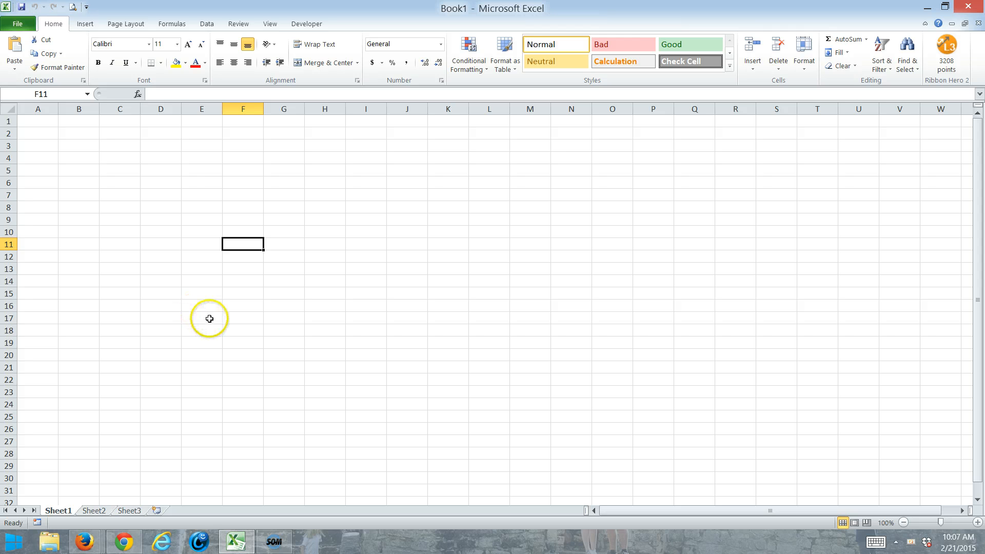
Enter the label Text in cell A1 and the numbers 12 in A2 and 27 in A3
{"action": "left_click", "coordinate": [32, 120]}
{"action": "type", "text": "Text"}
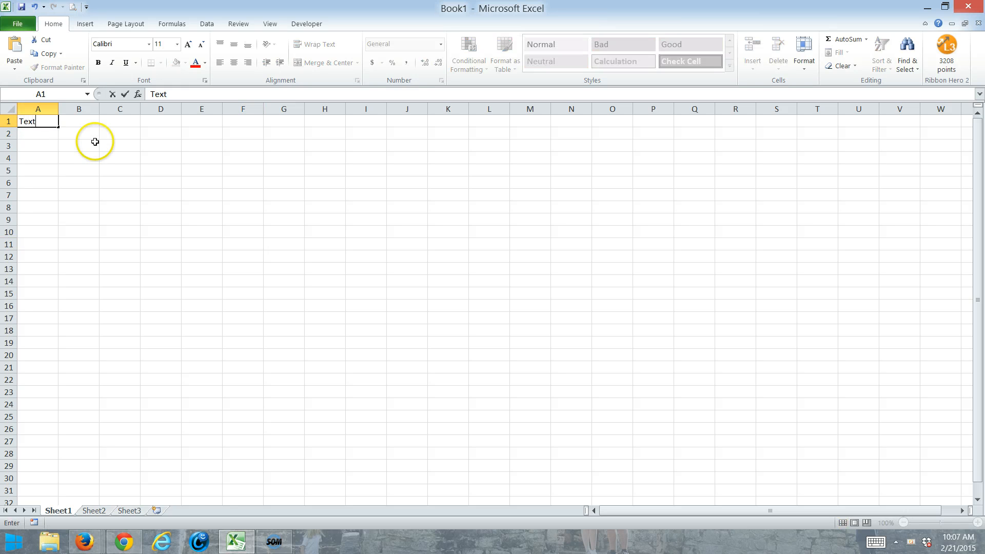
{"action": "key", "text": "Return"}
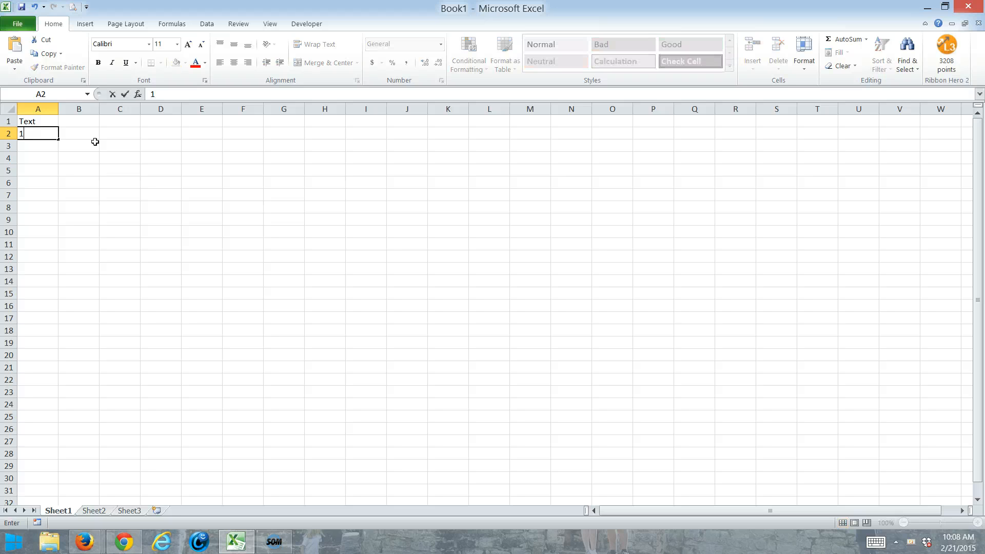
{"action": "type", "text": "12"}
{"action": "key", "text": "Return"}
{"action": "type", "text": "27"}
{"action": "key", "text": "Return"}
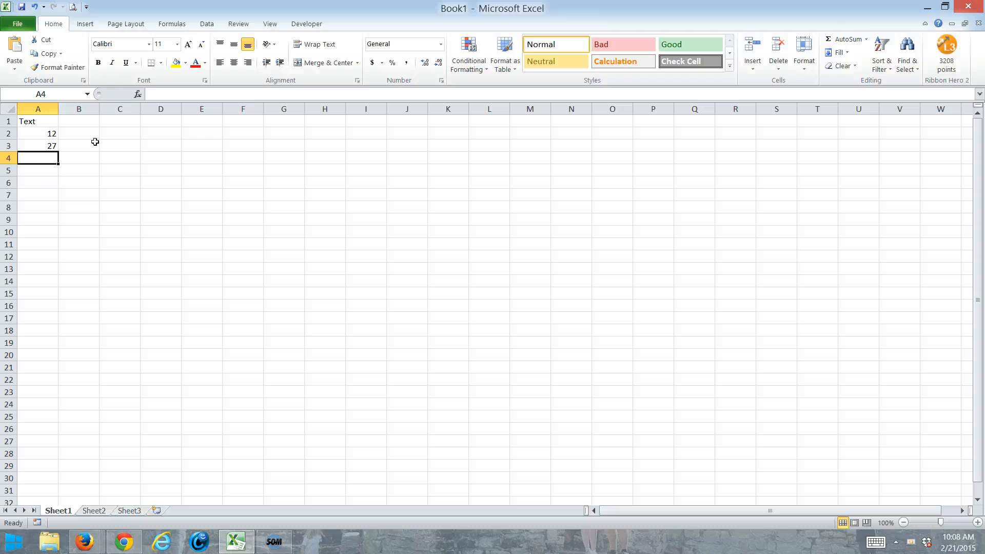
Add the two numbers in cell A4 with the cell-reference formula =A2+A3
{"action": "type", "text": "="}
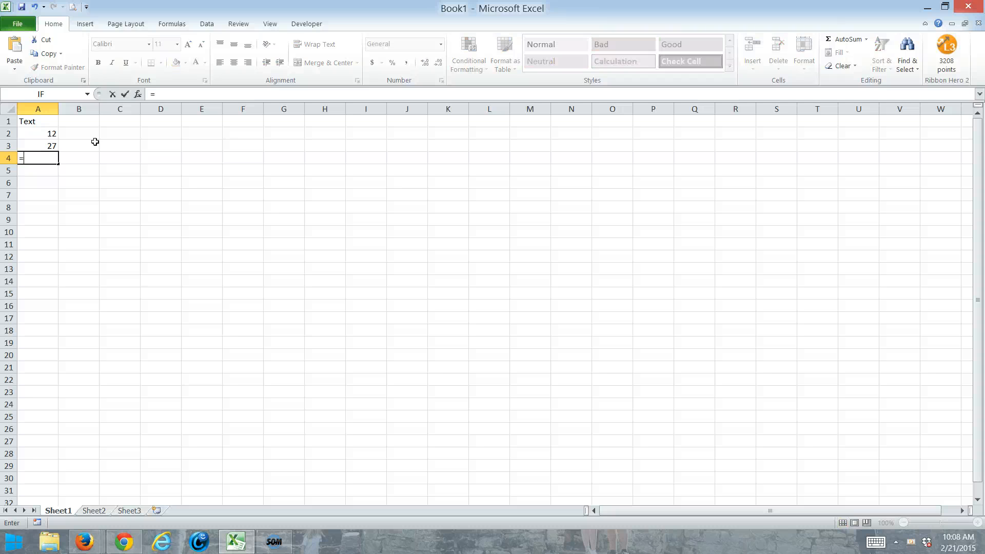
{"action": "left_click", "coordinate": [51, 132]}
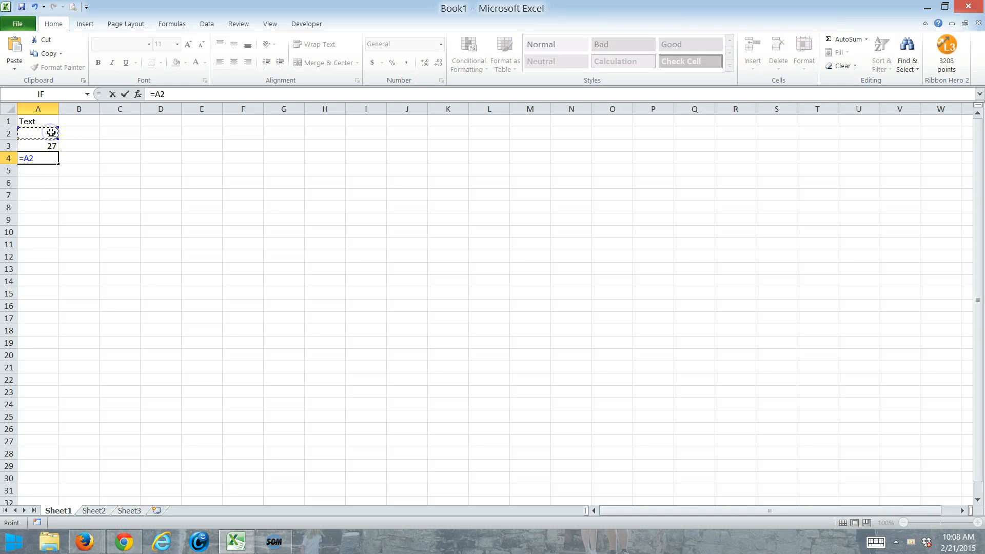
{"action": "type", "text": "+"}
{"action": "left_click", "coordinate": [48, 145]}
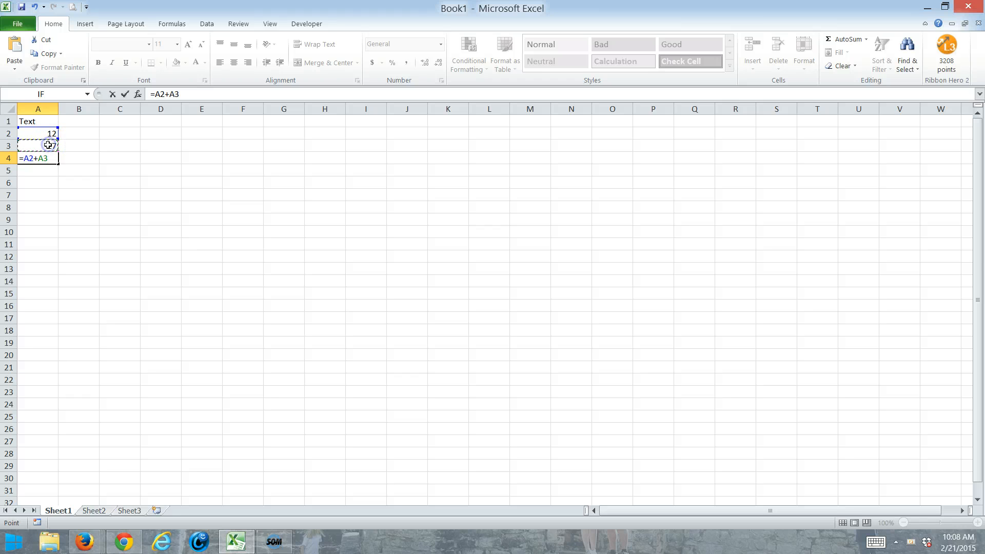
{"action": "key", "text": "Return"}
Examine the underlying contents of cells A1 through A4, one cell at a time
{"action": "key", "text": "Up"}
{"action": "key", "text": "Up"}
{"action": "key", "text": "Up"}
{"action": "key", "text": "Up"}
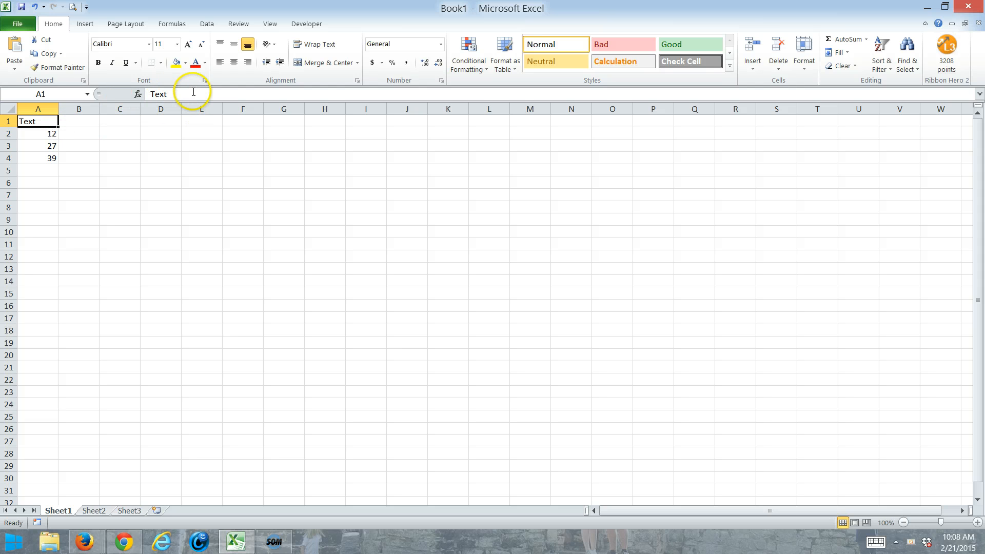
{"action": "left_click", "coordinate": [49, 132]}
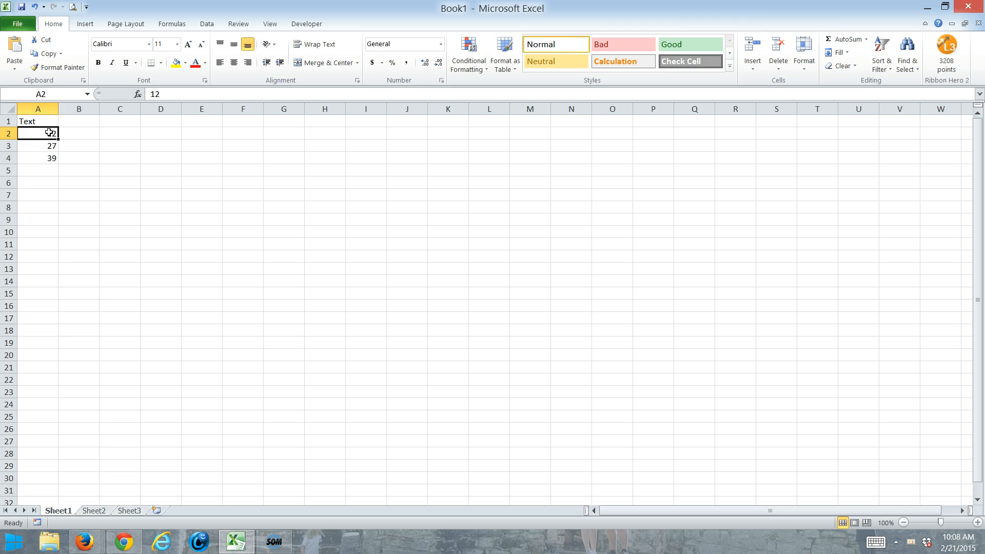
{"action": "key", "text": "Down"}
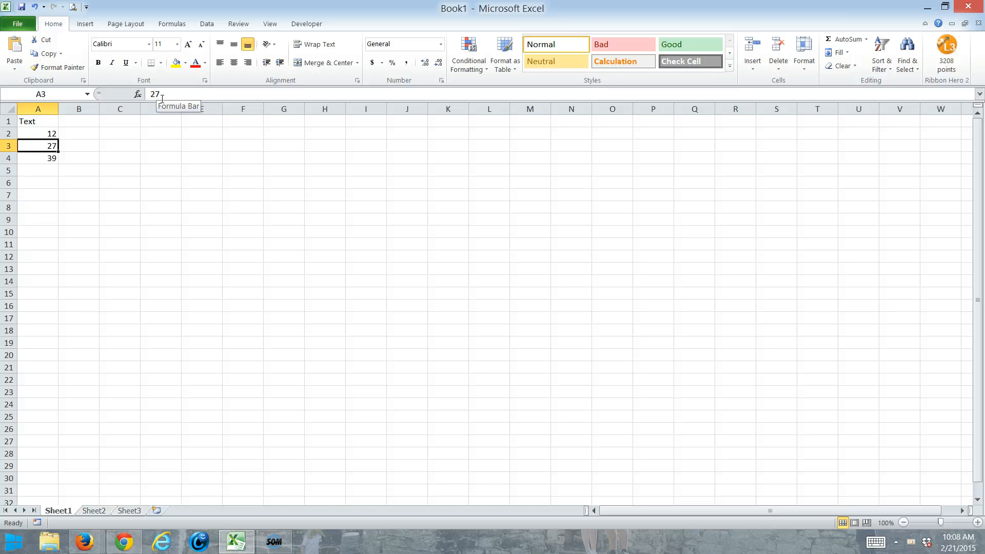
{"action": "key", "text": "Down"}
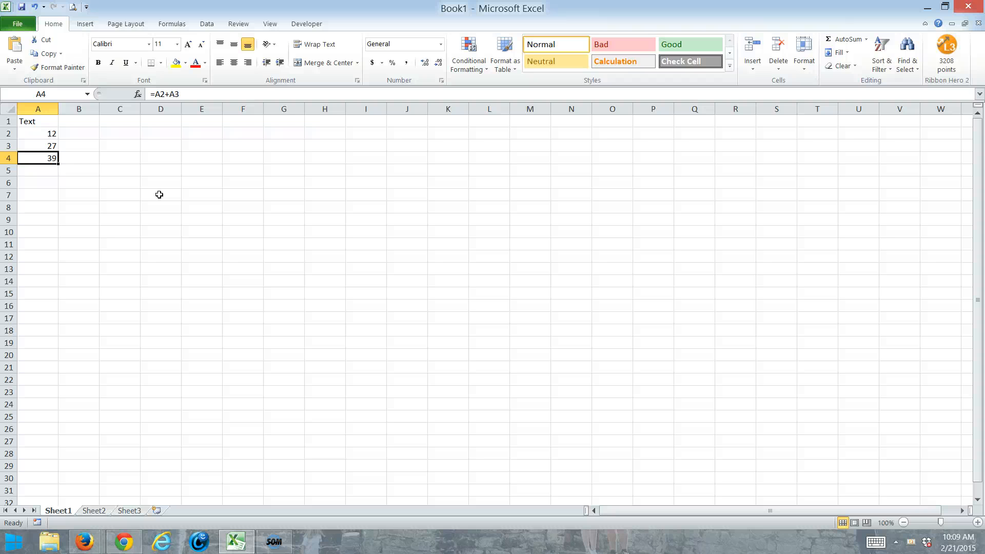
Enter the formula =12+27 with typed numbers in cell B4 and reselect A4 to compare its formula
{"action": "left_click_drag", "start_coordinate": [159, 194], "coordinate": [158, 181]}
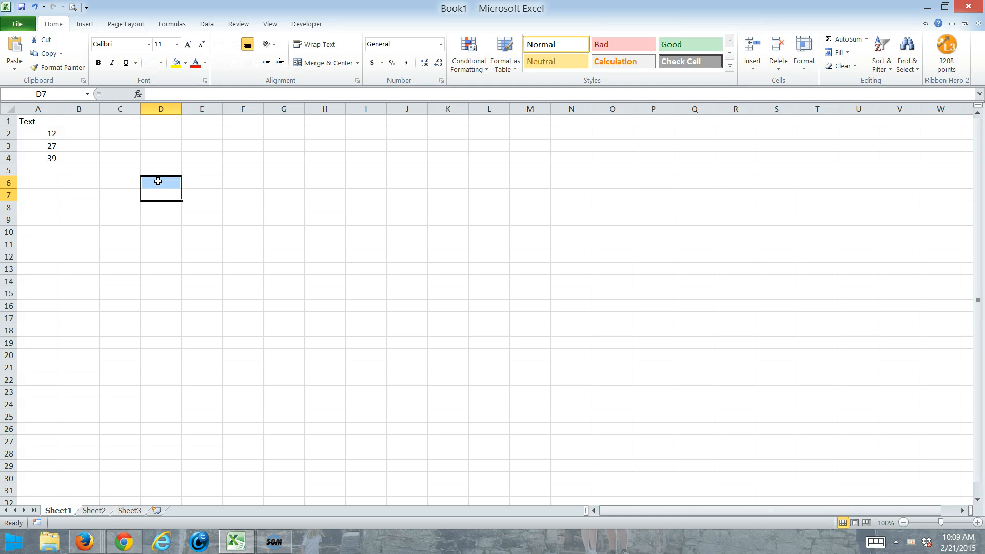
{"action": "key", "text": "Left"}
{"action": "key", "text": "Up"}
{"action": "key", "text": "Up"}
{"action": "key", "text": "Left"}
{"action": "key", "text": "Up"}
{"action": "type", "text": "="}
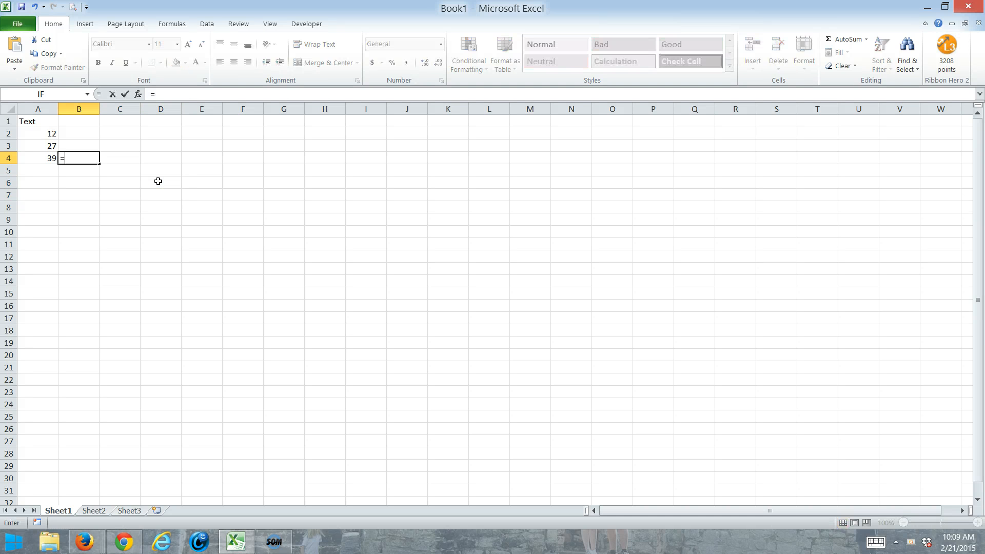
{"action": "type", "text": "12+27"}
{"action": "key", "text": "ctrl+Return"}
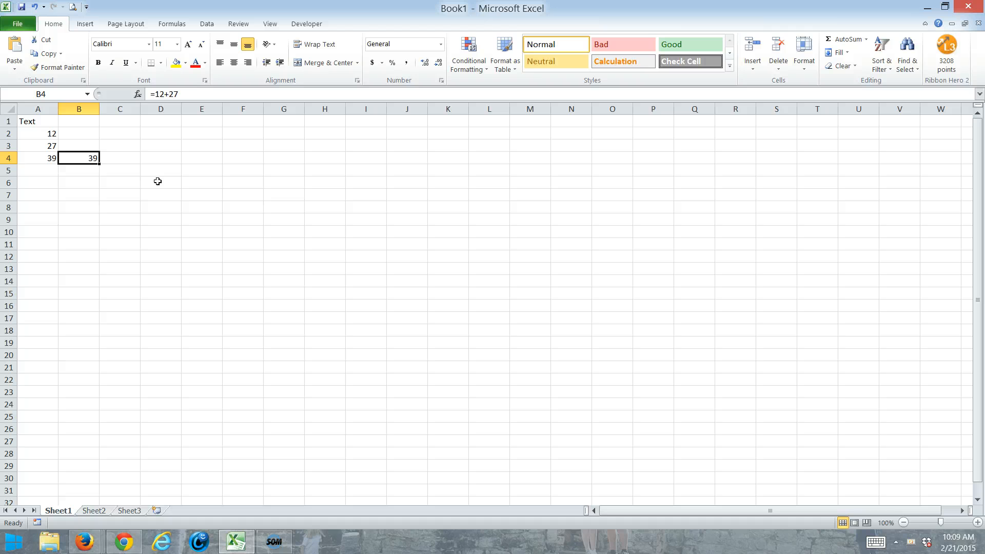
{"action": "key", "text": "Left"}
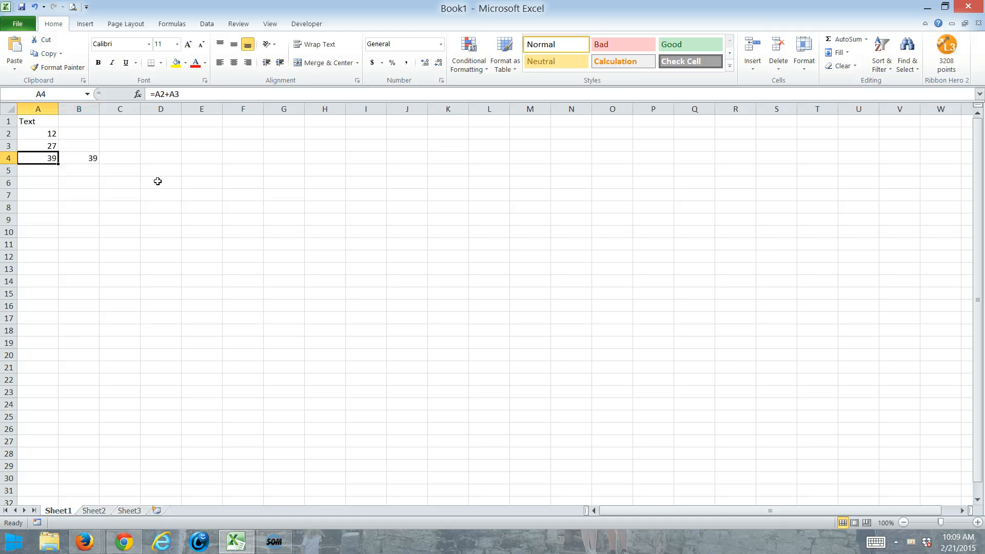
Replace the number in A2 with 22 and compare the formulas in A4 and B4
{"action": "key", "text": "Up"}
{"action": "key", "text": "Up"}
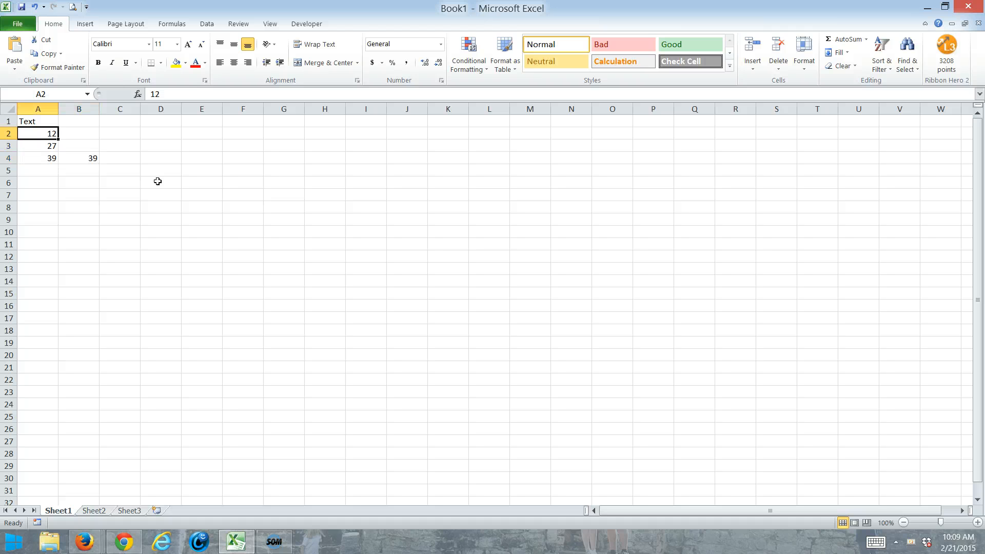
{"action": "type", "text": "22"}
{"action": "key", "text": "Return"}
{"action": "key", "text": "Down"}
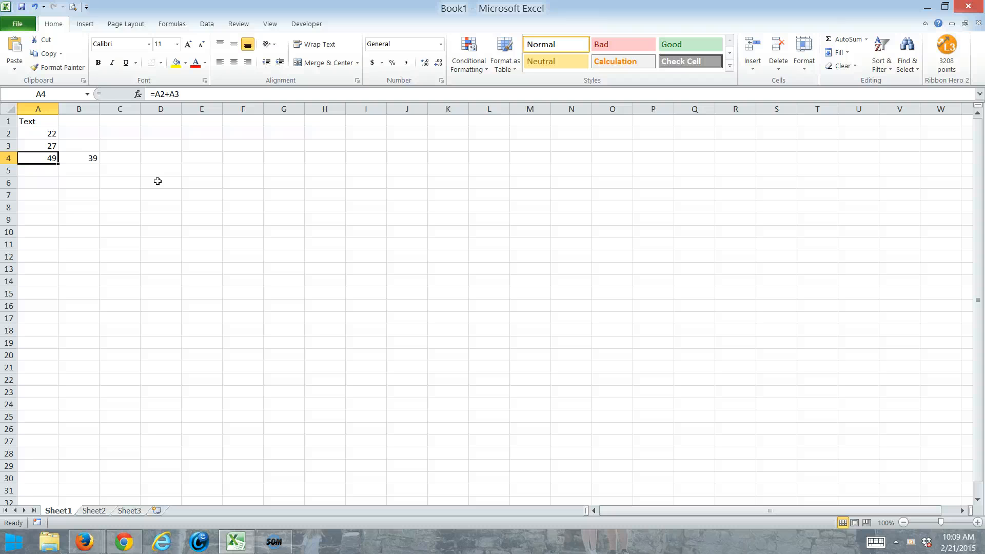
{"action": "key", "text": "Right"}
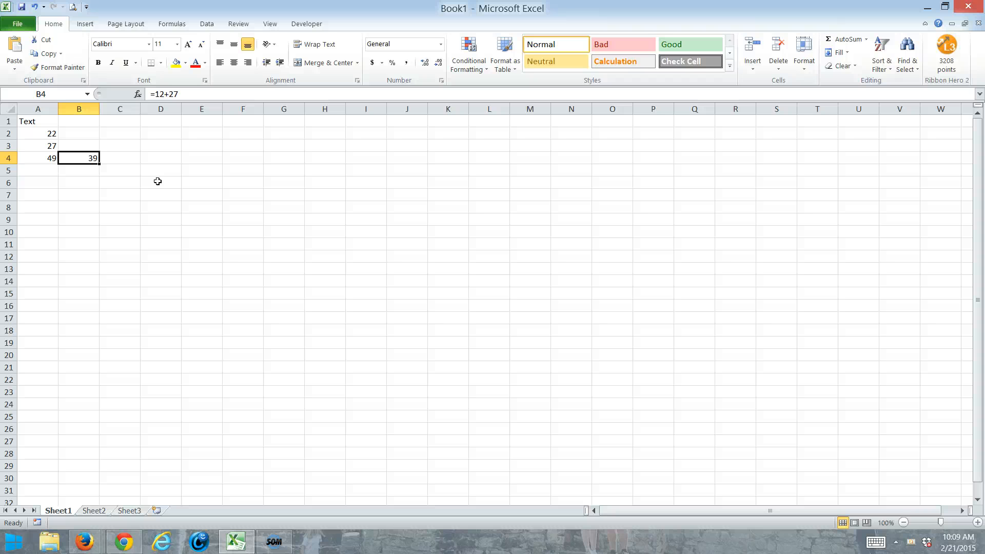
Clear the practice entries from cells B4 and A4 up through A1
{"action": "key", "text": "Delete"}
{"action": "key", "text": "Left"}
{"action": "key", "text": "Delete"}
{"action": "key", "text": "Up"}
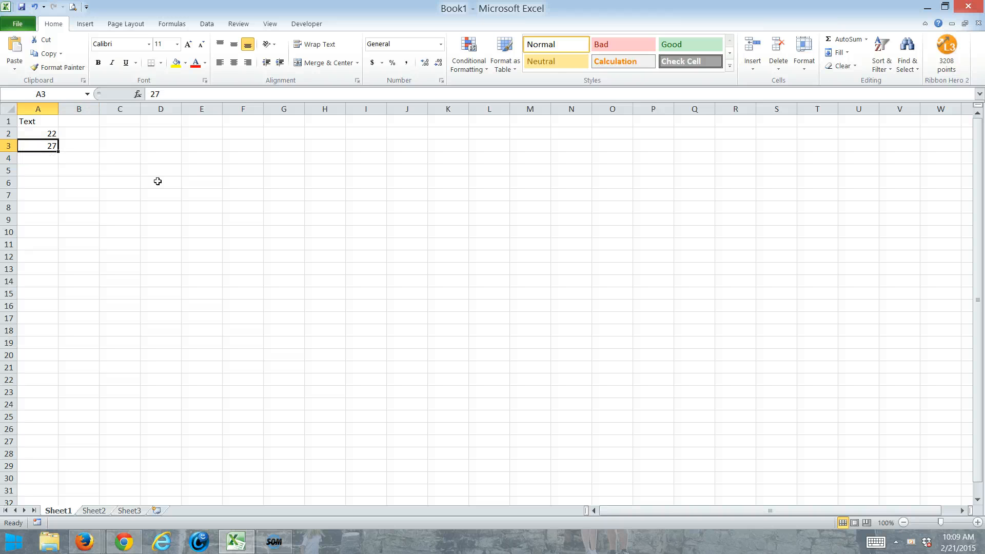
{"action": "key", "text": "Delete"}
{"action": "key", "text": "Up"}
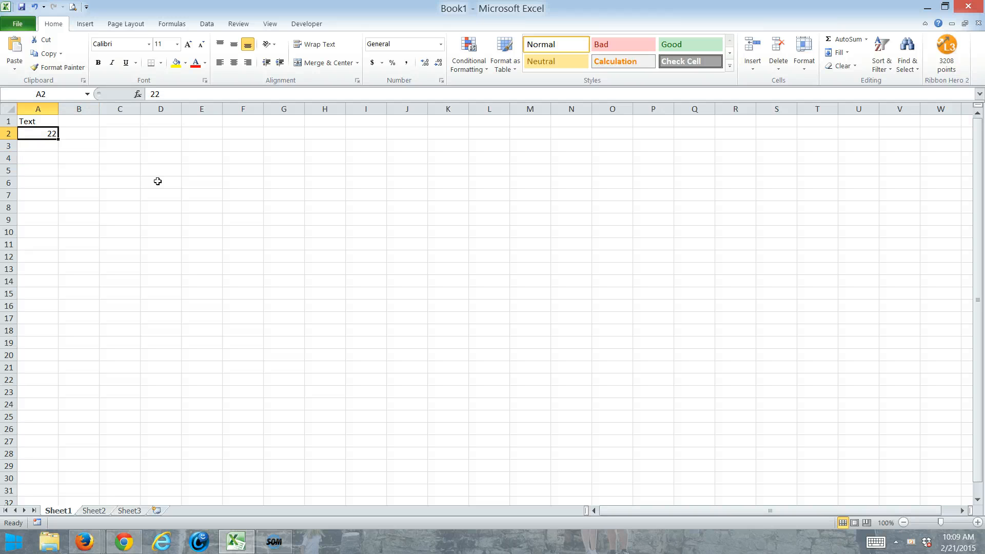
{"action": "key", "text": "Delete"}
{"action": "key", "text": "Up"}
{"action": "key", "text": "Delete"}
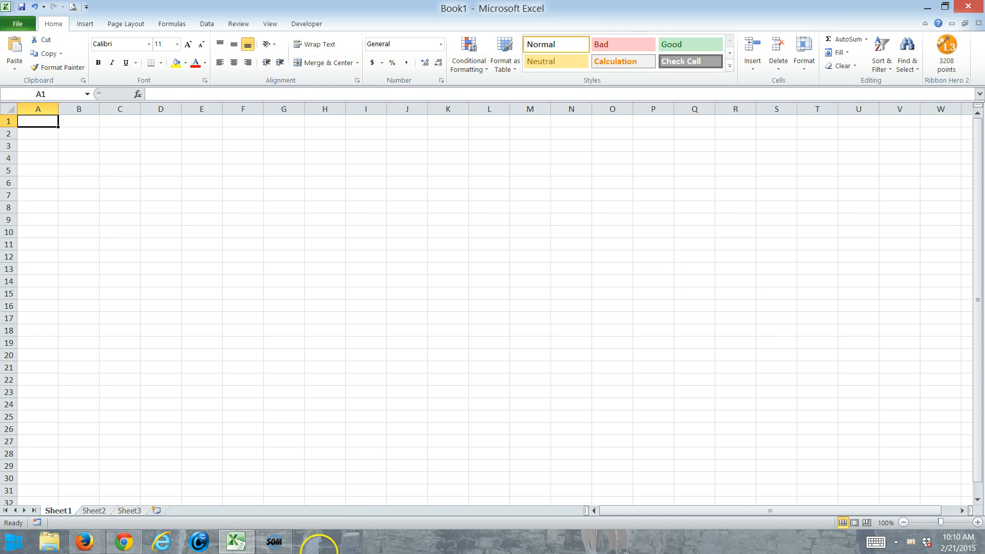
{"action": "left_click", "coordinate": [277, 542]}
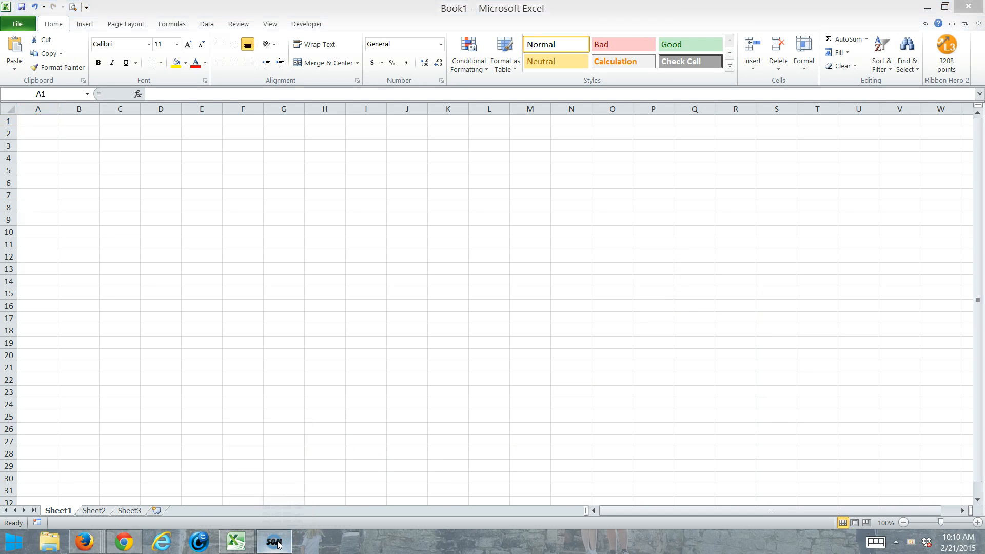
{"action": "left_click", "coordinate": [656, 124]}
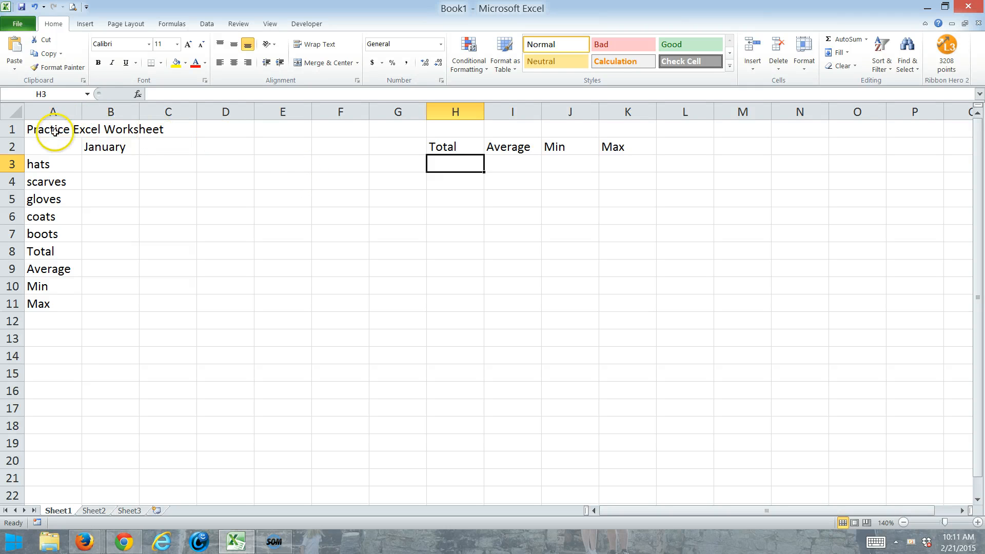
Merge and center the worksheet title across A1:K1, and unmerge the cells again
{"action": "left_click_drag", "start_coordinate": [48, 129], "coordinate": [631, 127]}
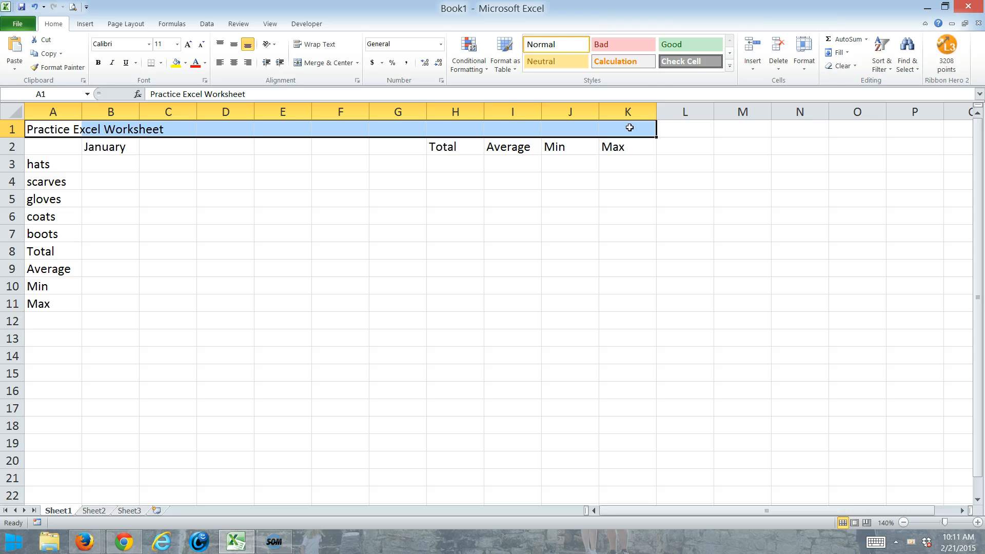
{"action": "left_click", "coordinate": [319, 65]}
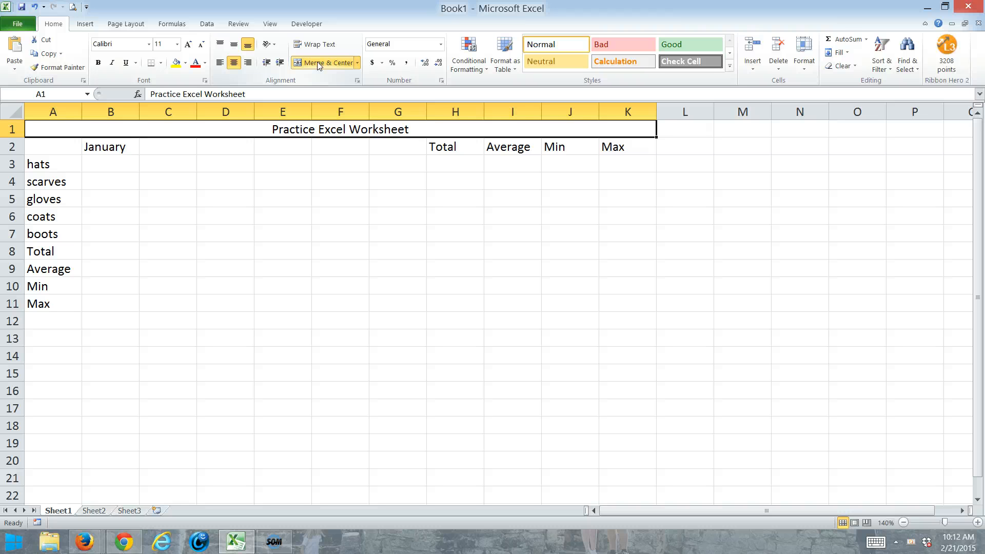
{"action": "left_click", "coordinate": [318, 64]}
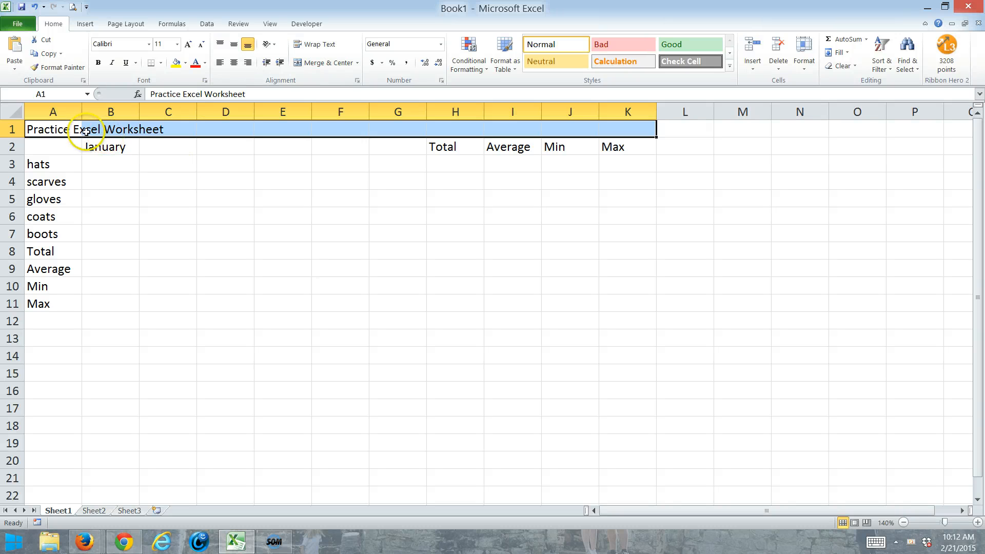
Enter the text something in B1, compare the contents of A1 and B1, and clear B1 again
{"action": "left_click", "coordinate": [124, 132]}
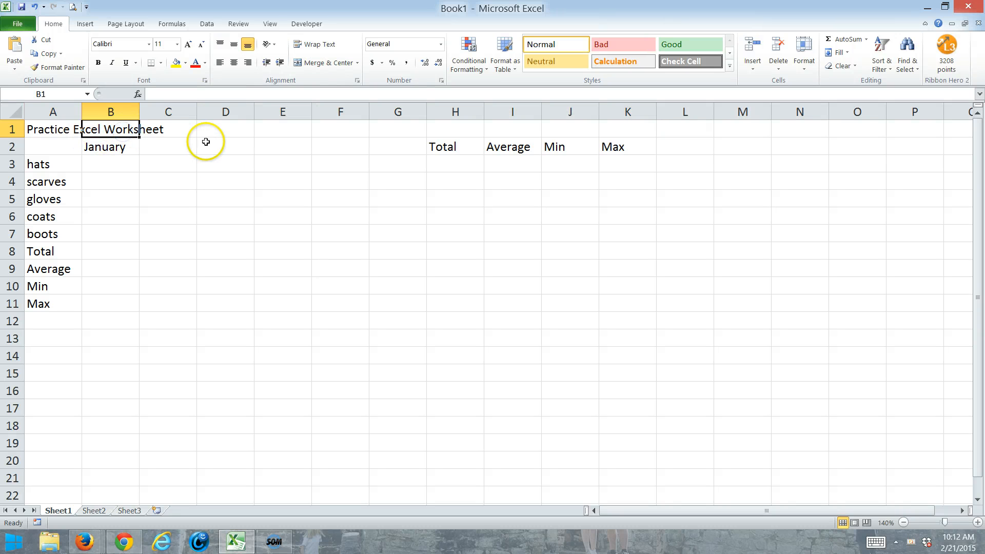
{"action": "type", "text": "s"}
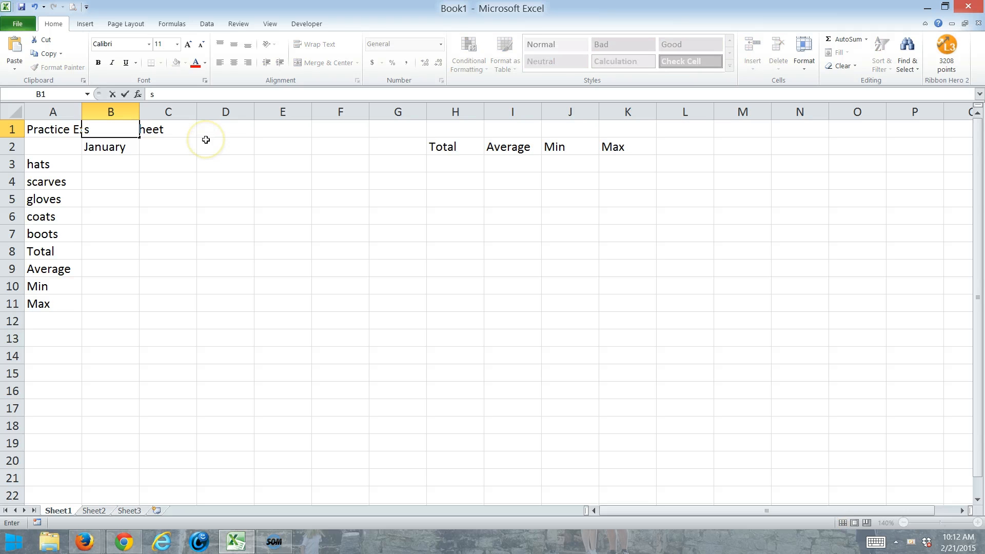
{"action": "type", "text": "omething"}
{"action": "key", "text": "Return"}
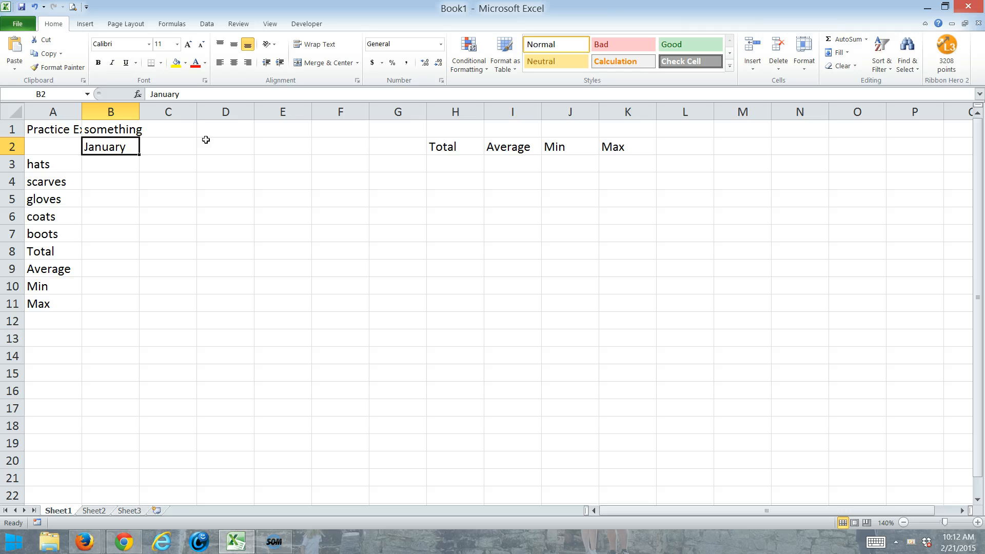
{"action": "key", "text": "Left"}
{"action": "key", "text": "Up"}
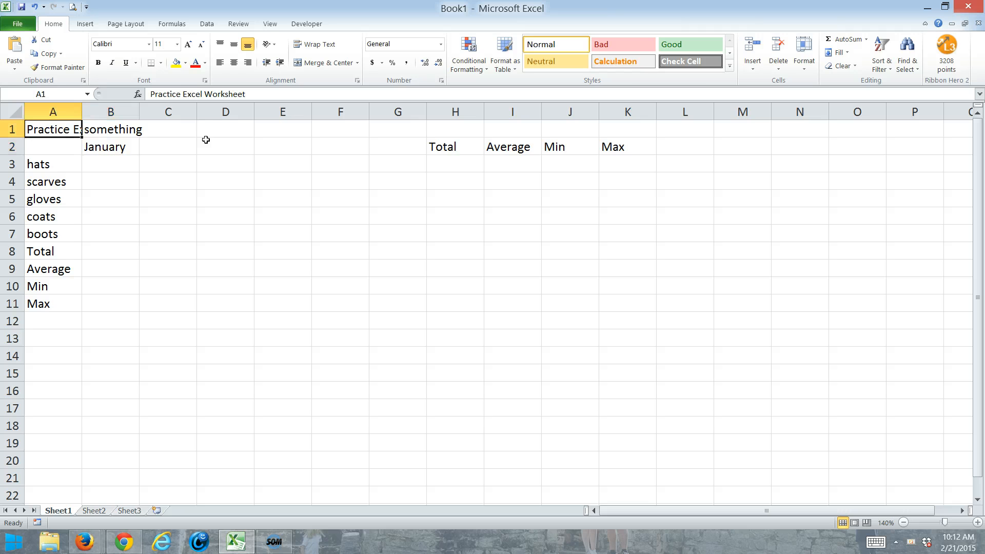
{"action": "key", "text": "Right"}
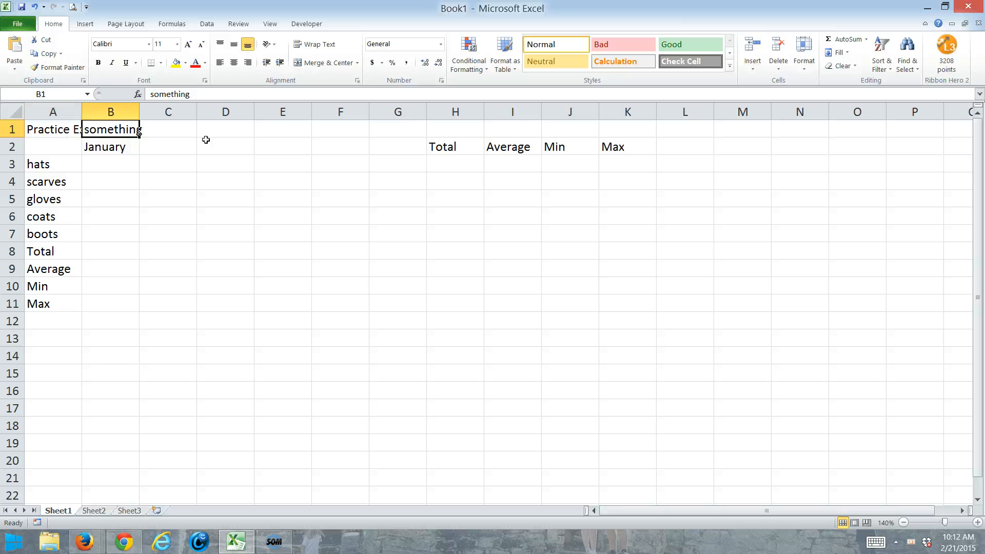
{"action": "key", "text": "Delete"}
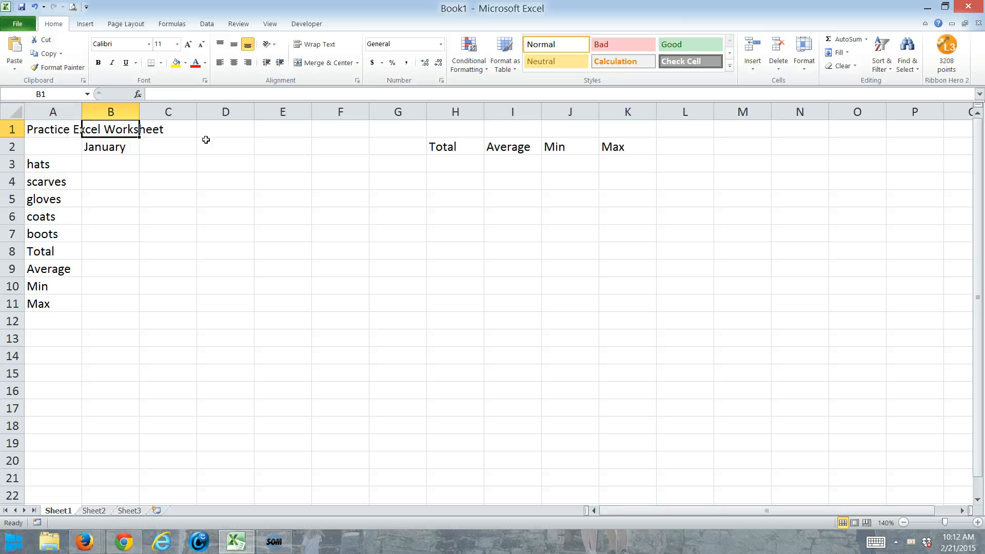
Widen column A until the title in A1 fits, and narrow it back to slightly wider than its row labels
{"action": "left_click", "coordinate": [40, 127]}
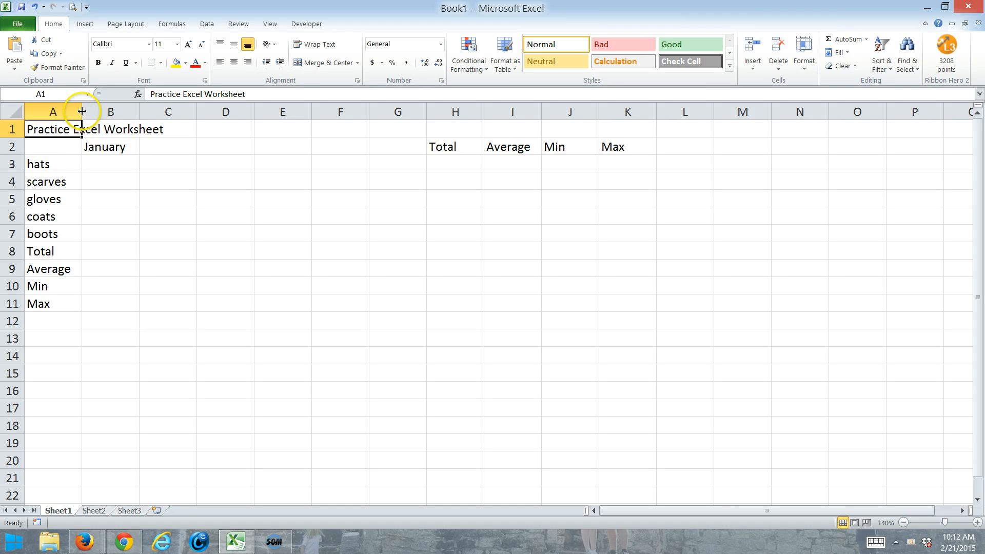
{"action": "left_click_drag", "start_coordinate": [82, 111], "coordinate": [169, 111]}
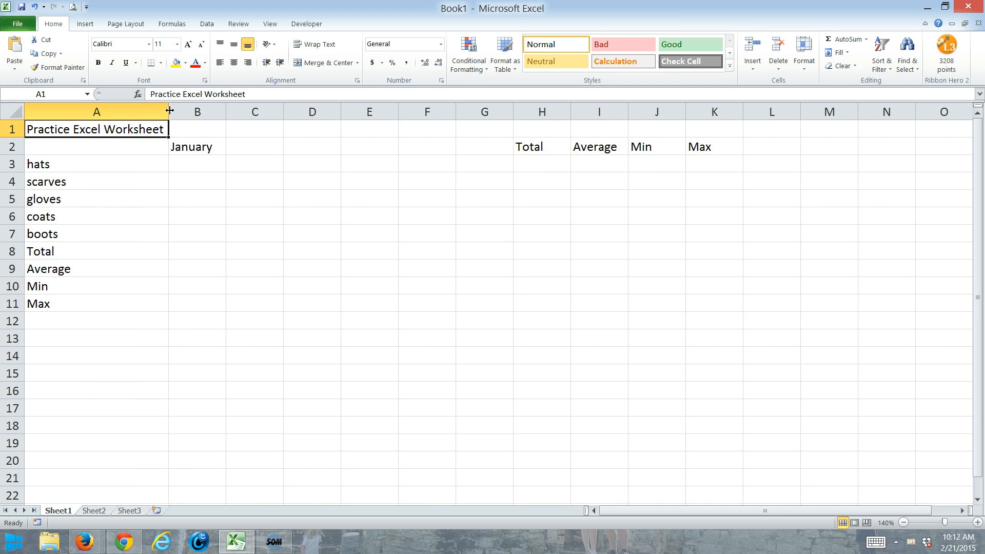
{"action": "left_click_drag", "start_coordinate": [169, 111], "coordinate": [91, 113]}
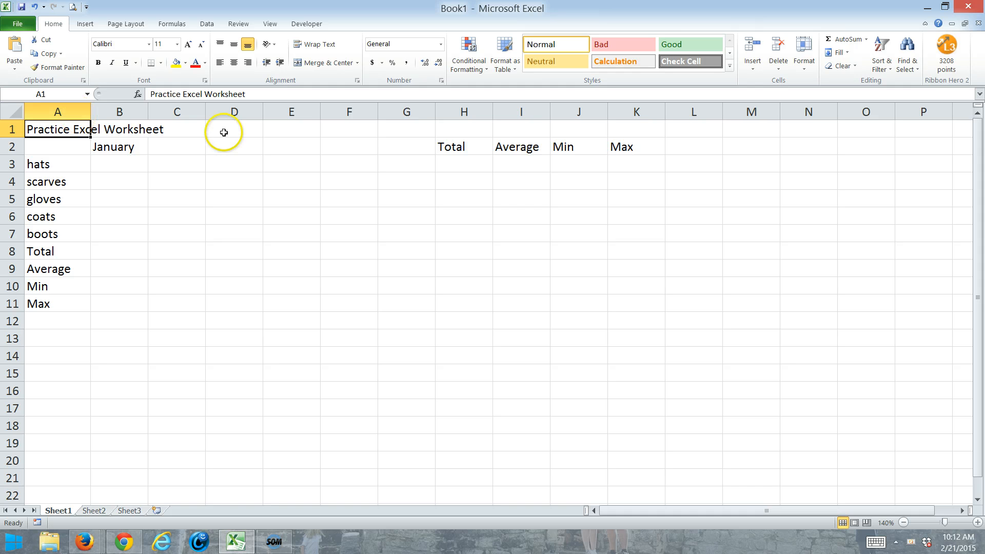
Try wrapping the title text in A1, and widen column A to fit the whole title instead
{"action": "left_click", "coordinate": [310, 44]}
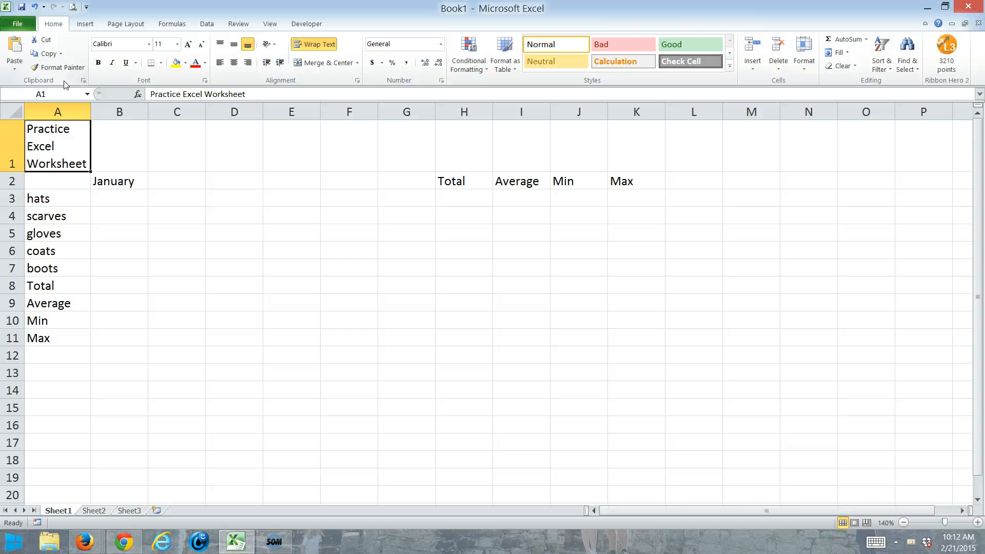
{"action": "left_click", "coordinate": [313, 44]}
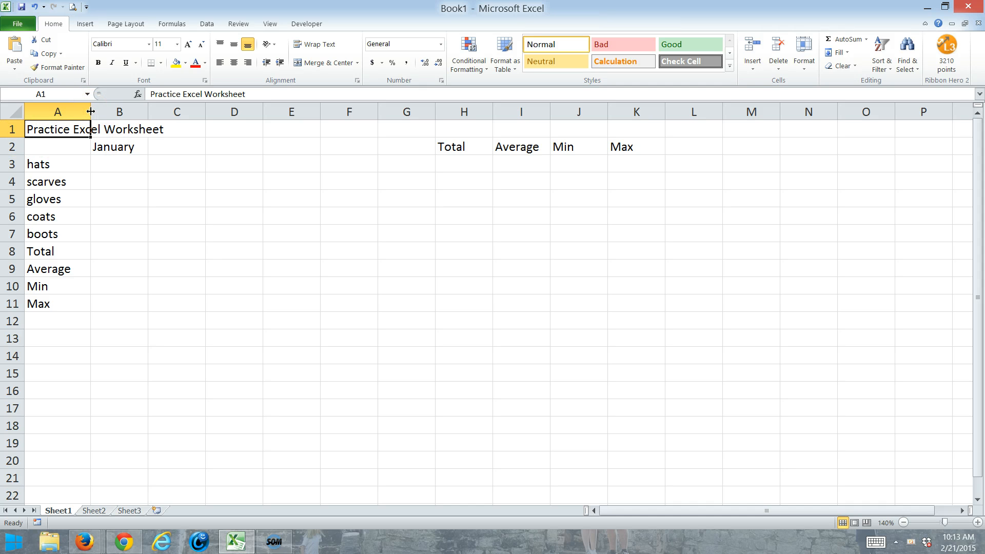
{"action": "left_click_drag", "start_coordinate": [91, 112], "coordinate": [169, 112]}
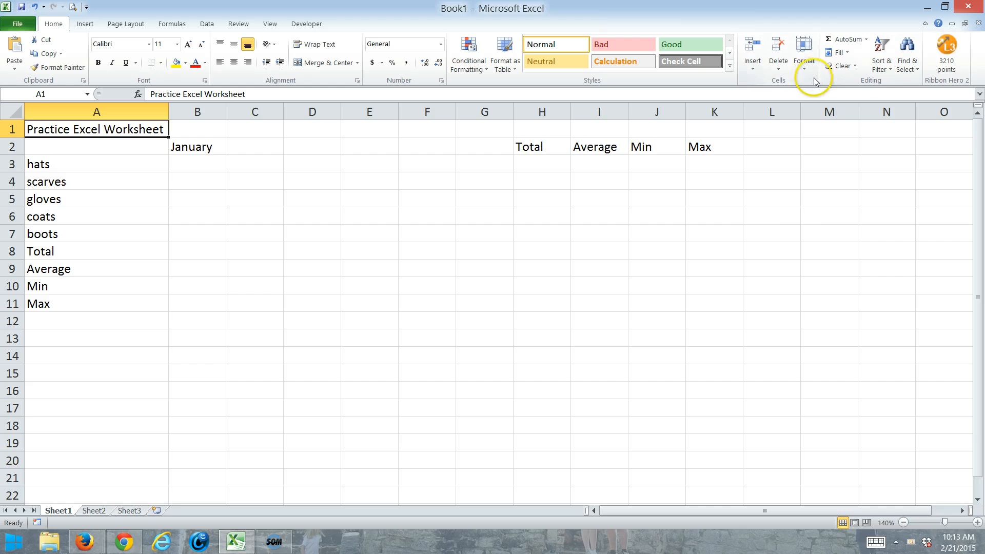
Set the width of column A to exactly 15, and narrow it manually to slightly wider than its row labels
{"action": "left_click", "coordinate": [800, 57]}
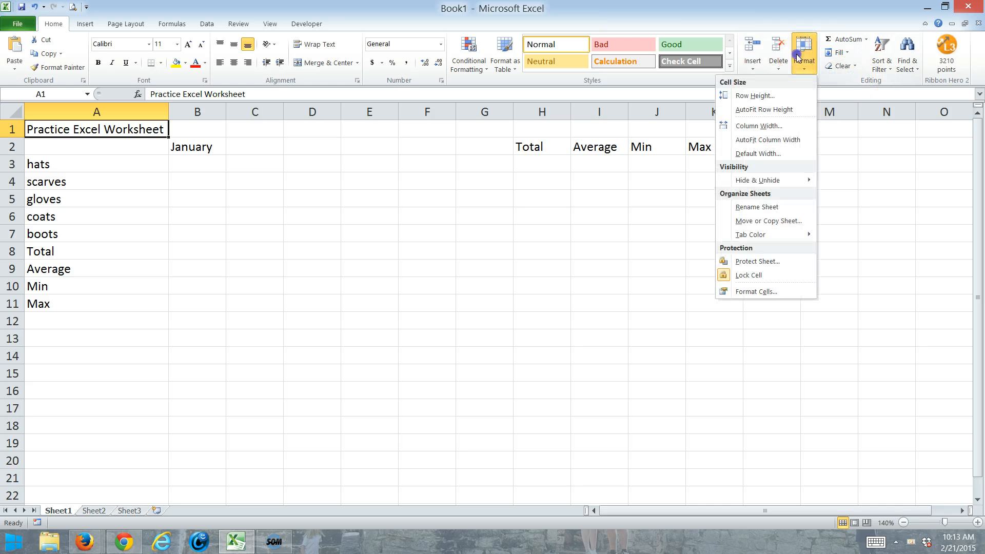
{"action": "left_click", "coordinate": [780, 128]}
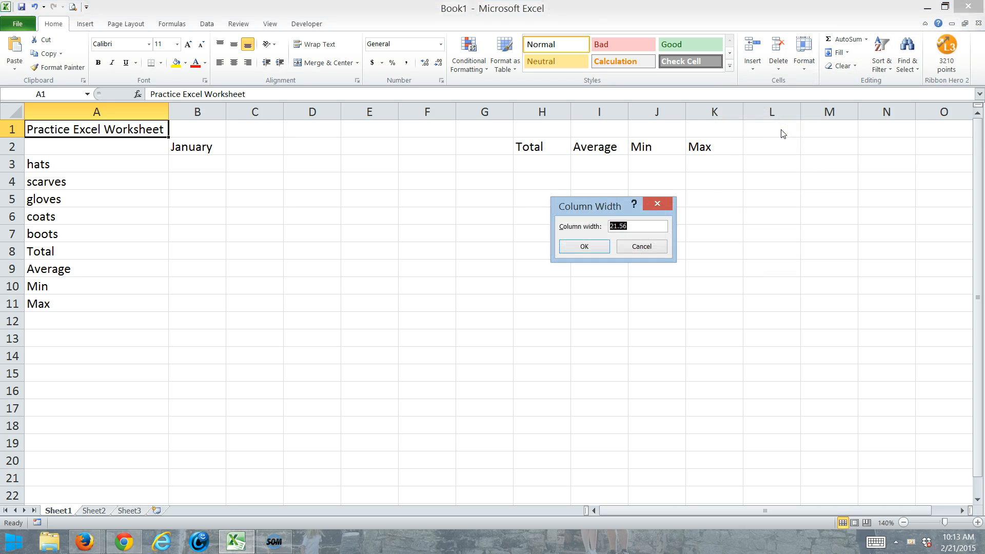
{"action": "type", "text": "15"}
{"action": "key", "text": "Return"}
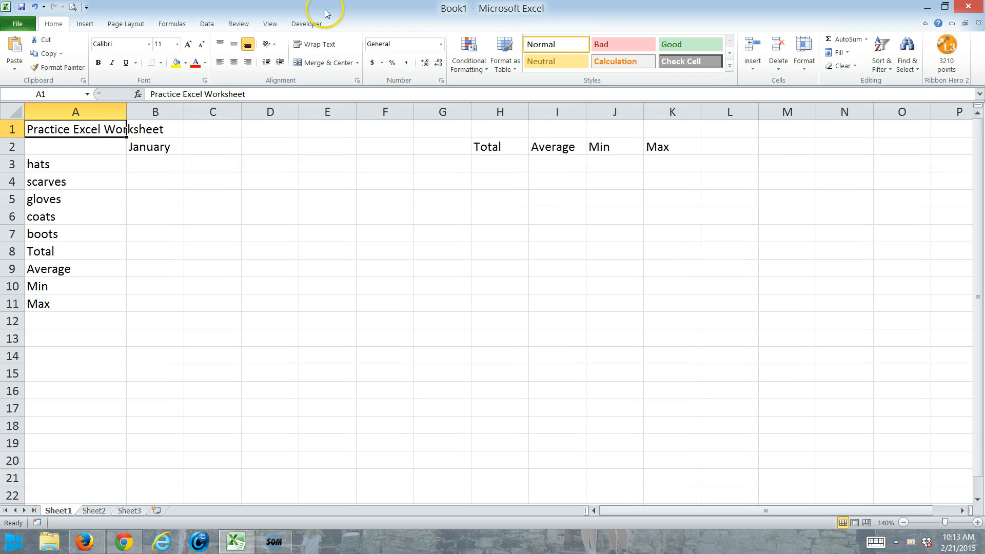
{"action": "left_click_drag", "start_coordinate": [126, 112], "coordinate": [89, 105]}
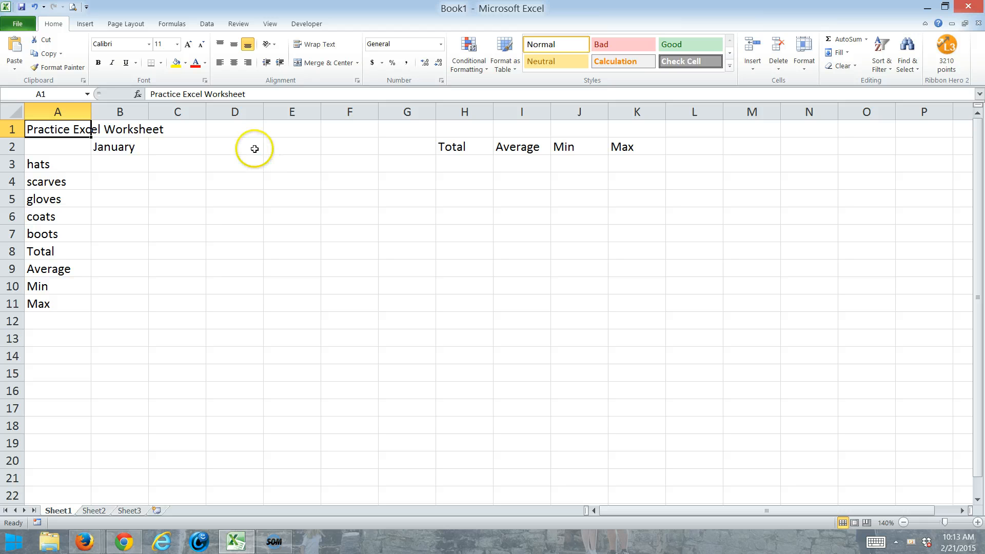
Autofill the months from January in B2 through June in G2, and clear the filled range
{"action": "left_click", "coordinate": [128, 149]}
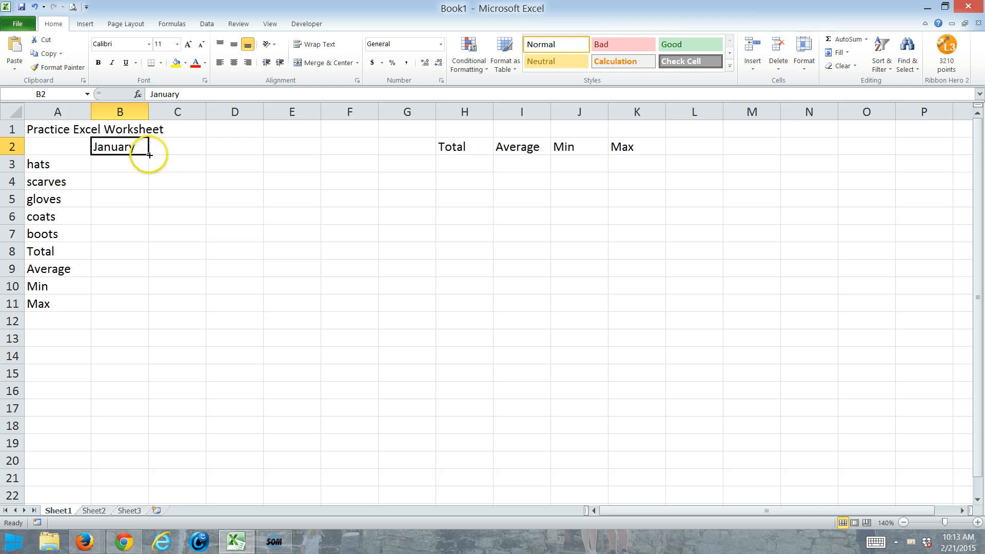
{"action": "mouse_move", "coordinate": [149, 154]}
{"action": "left_mouse_down"}
{"action": "mouse_move", "coordinate": [240, 180]}
{"action": "mouse_move", "coordinate": [422, 158]}
{"action": "left_mouse_up"}
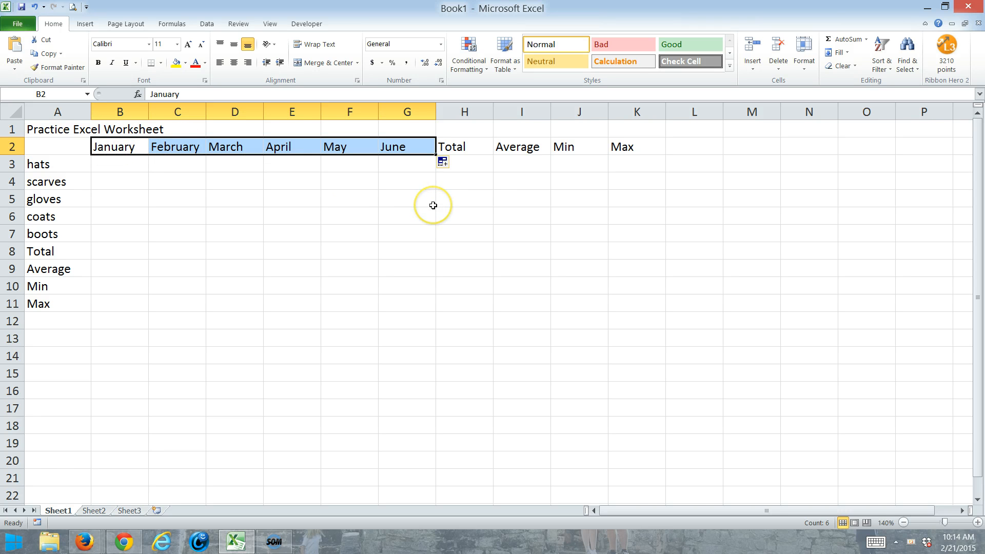
{"action": "key", "text": "Delete"}
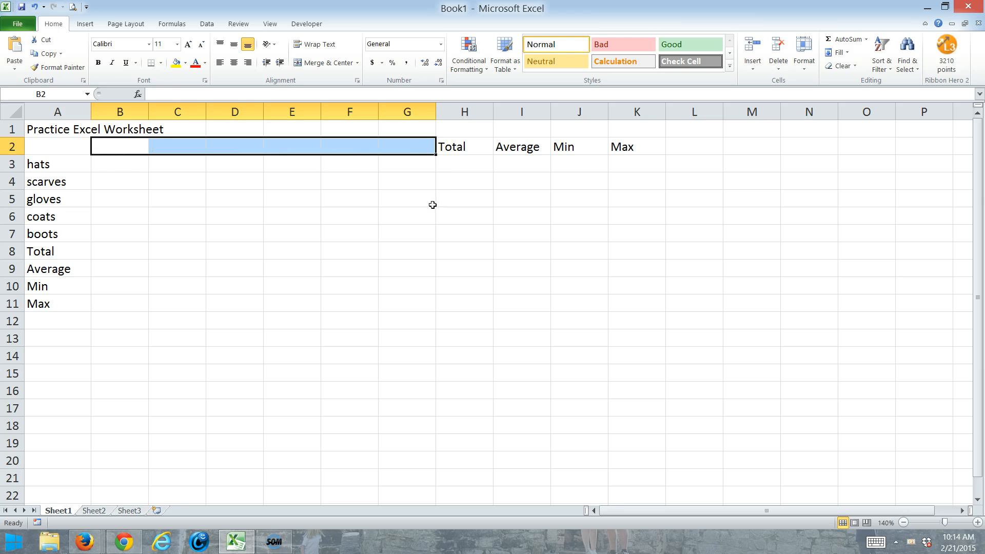
Enter Jan in B2, autofill the abbreviated months through Jun in G2, and clear the range
{"action": "left_click", "coordinate": [108, 147]}
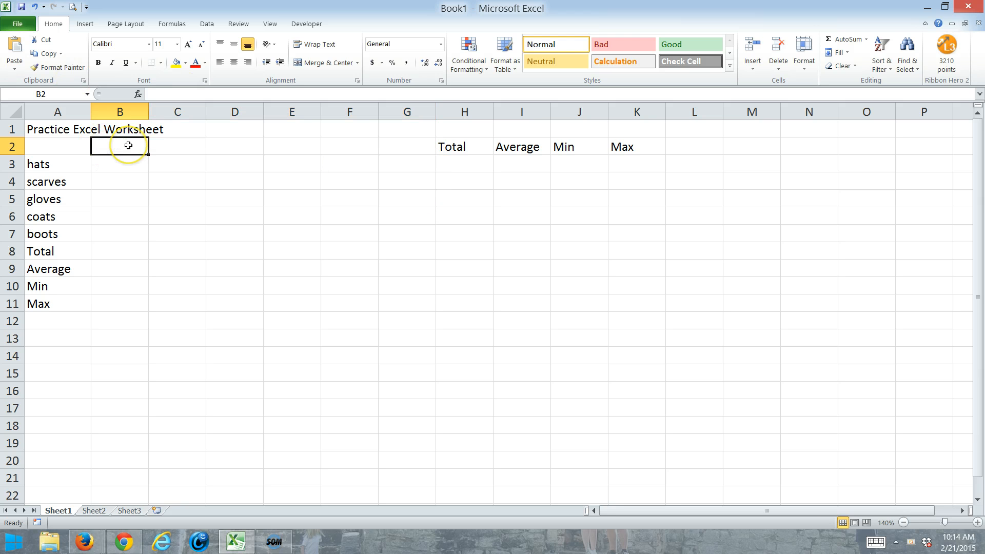
{"action": "type", "text": "Jan"}
{"action": "key", "text": "Tab"}
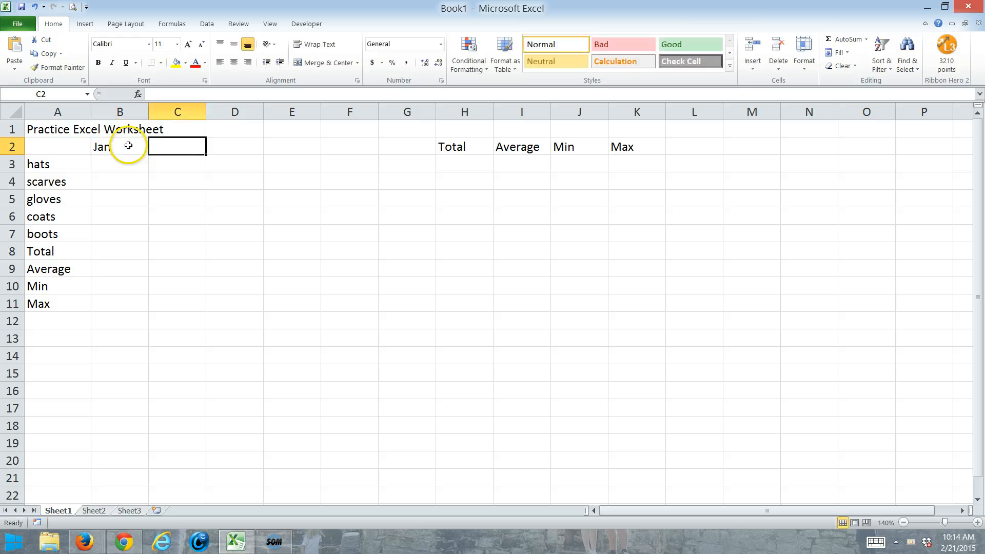
{"action": "left_click", "coordinate": [128, 145]}
{"action": "left_click_drag", "start_coordinate": [149, 154], "coordinate": [423, 153]}
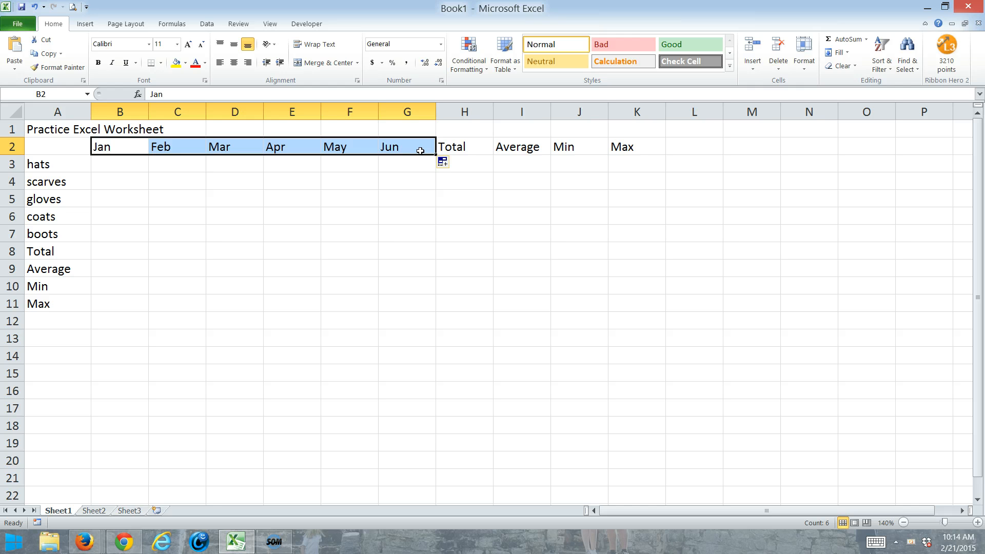
{"action": "key", "text": "Delete"}
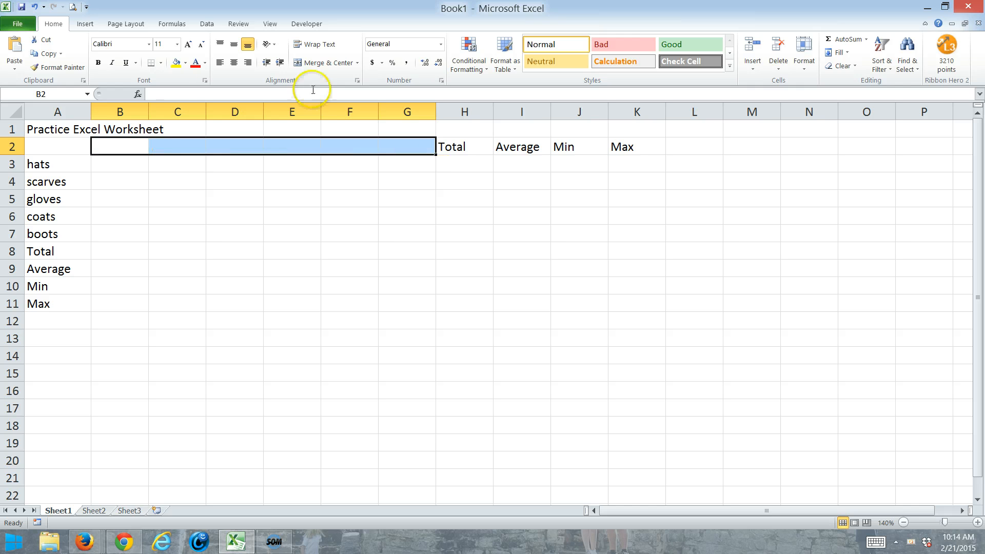
Enter Quarter 1 in B2, autofill the quarters across to G2, and clear the filled range
{"action": "double_click", "coordinate": [137, 147]}
{"action": "type", "text": "Quarter 1"}
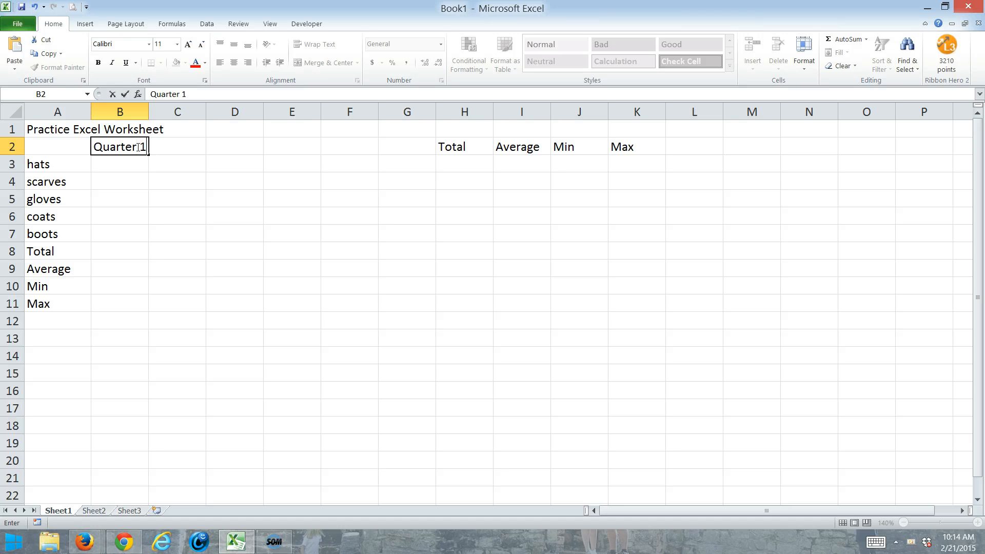
{"action": "key", "text": "Return"}
{"action": "left_click", "coordinate": [140, 149]}
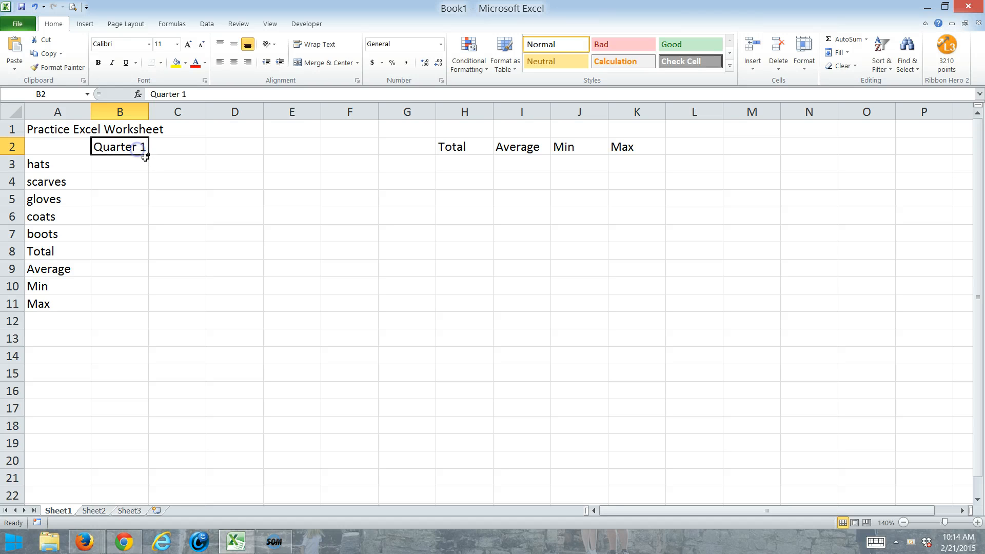
{"action": "left_click_drag", "start_coordinate": [149, 152], "coordinate": [435, 157]}
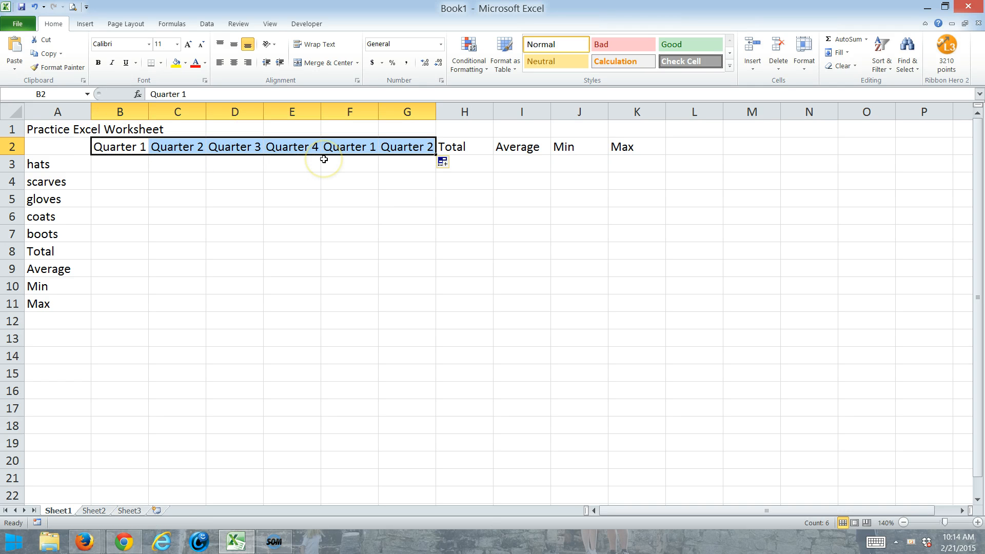
{"action": "key", "text": "Delete"}
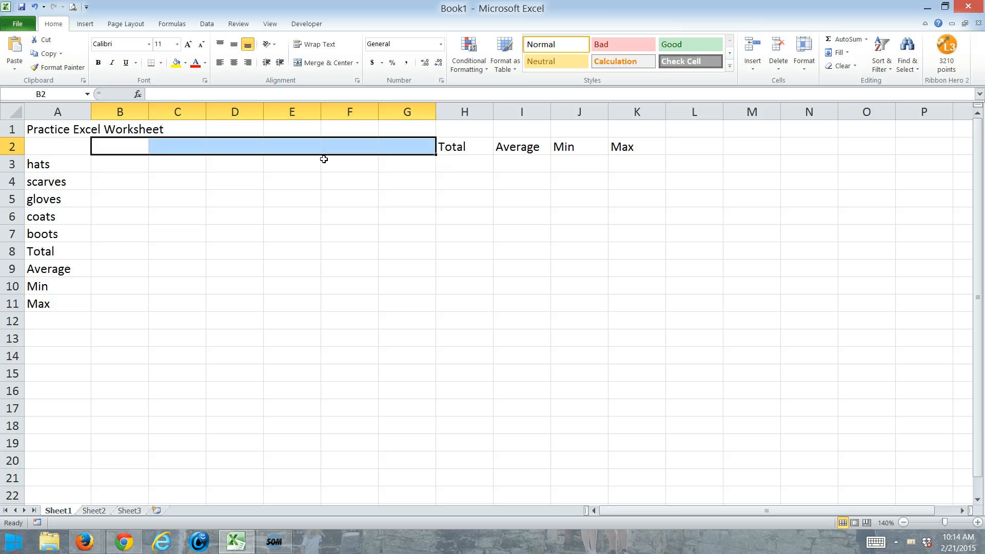
Enter January as the column header in B2
{"action": "type", "text": "January"}
{"action": "key", "text": "Tab"}
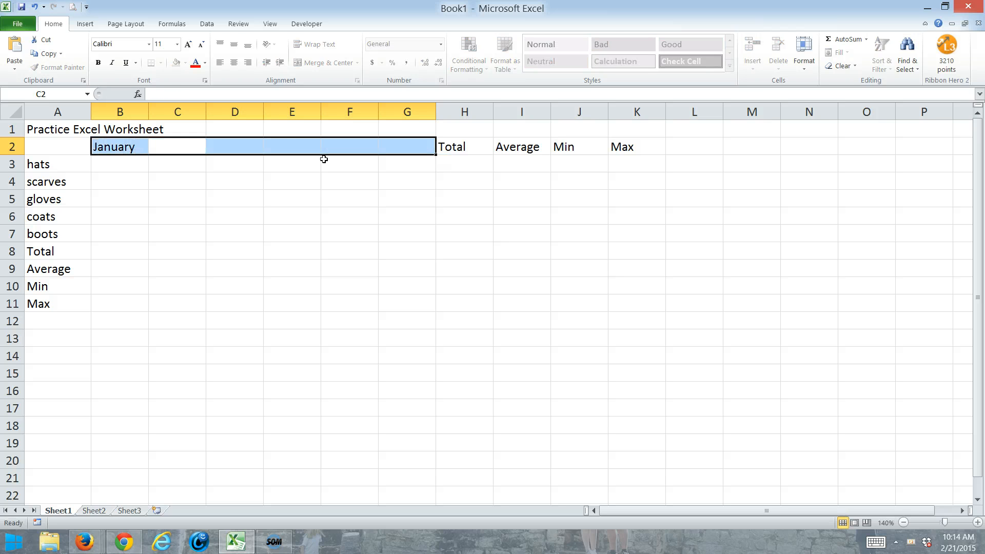
Enter 1 in F6, fill it down to F15, and clear the filled range
{"action": "left_click", "coordinate": [354, 218]}
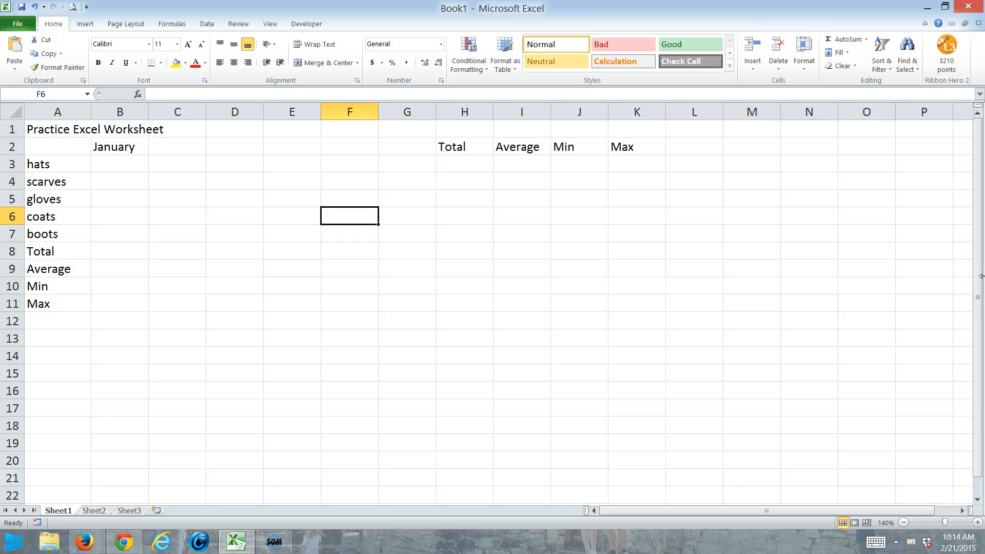
{"action": "type", "text": "1"}
{"action": "key", "text": "Return"}
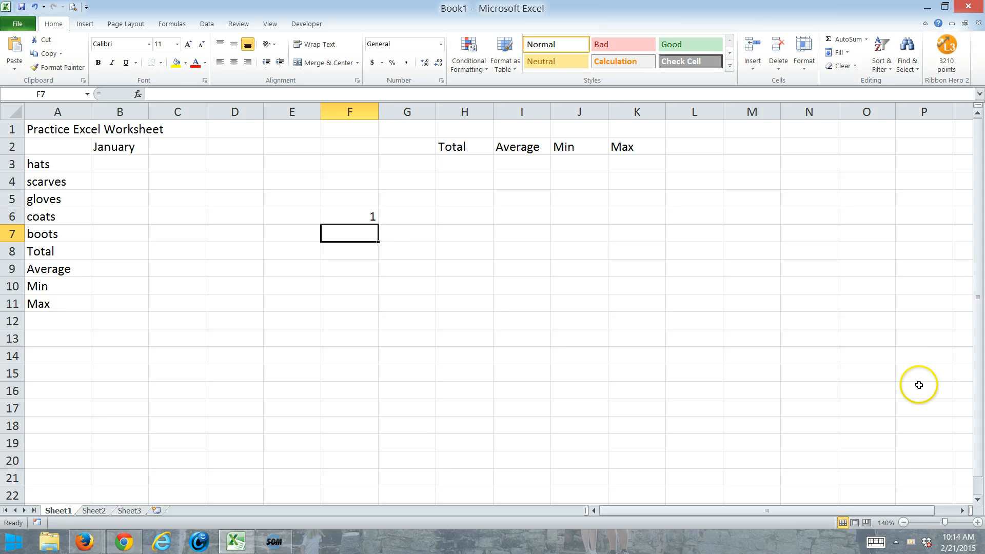
{"action": "left_click", "coordinate": [359, 215]}
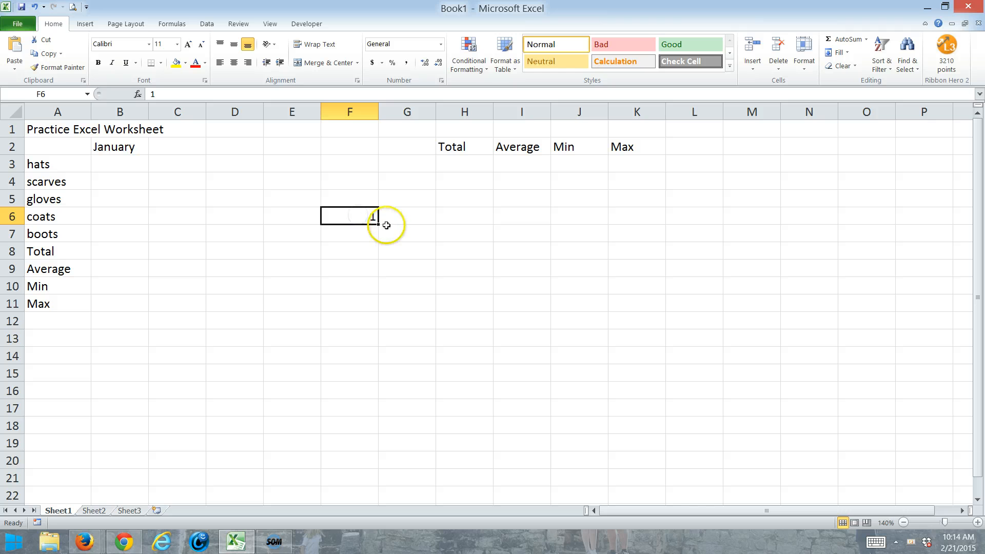
{"action": "left_click_drag", "start_coordinate": [378, 225], "coordinate": [404, 390]}
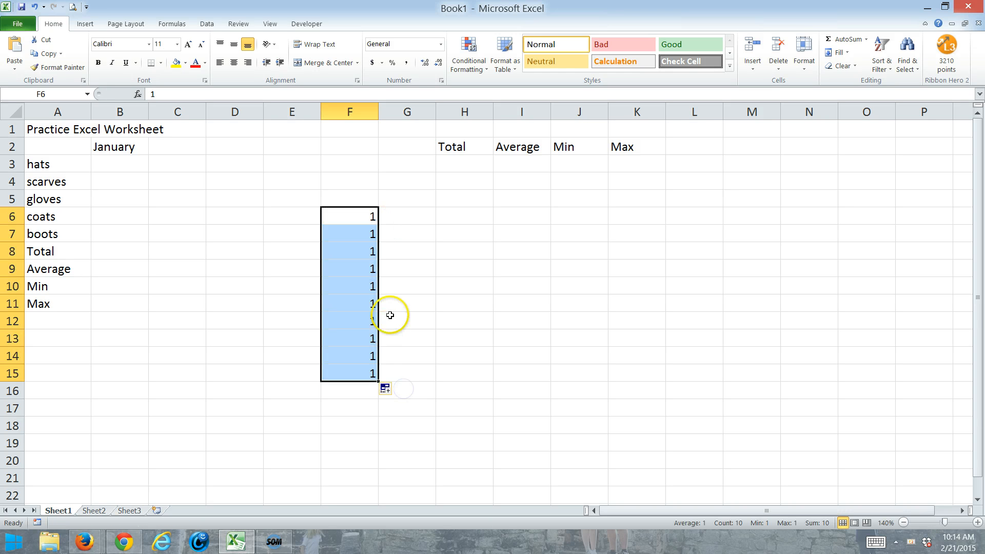
{"action": "key", "text": "Delete"}
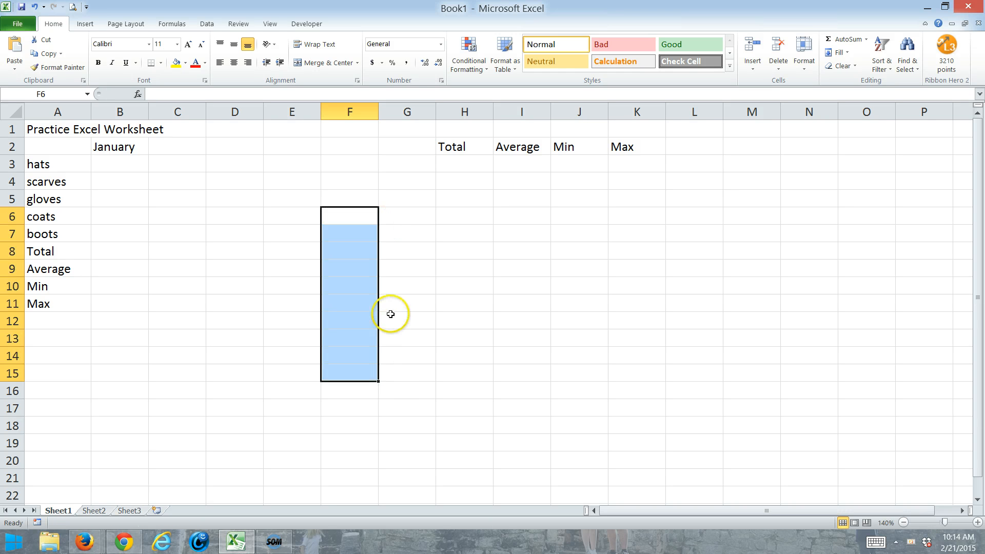
Enter 1 and 2 in F6 and F7, autofill the series from both cells down to F16, and clear it
{"action": "type", "text": "4"}
{"action": "type", "text": "1"}
{"action": "key", "text": "Return"}
{"action": "type", "text": "2"}
{"action": "key", "text": "Return"}
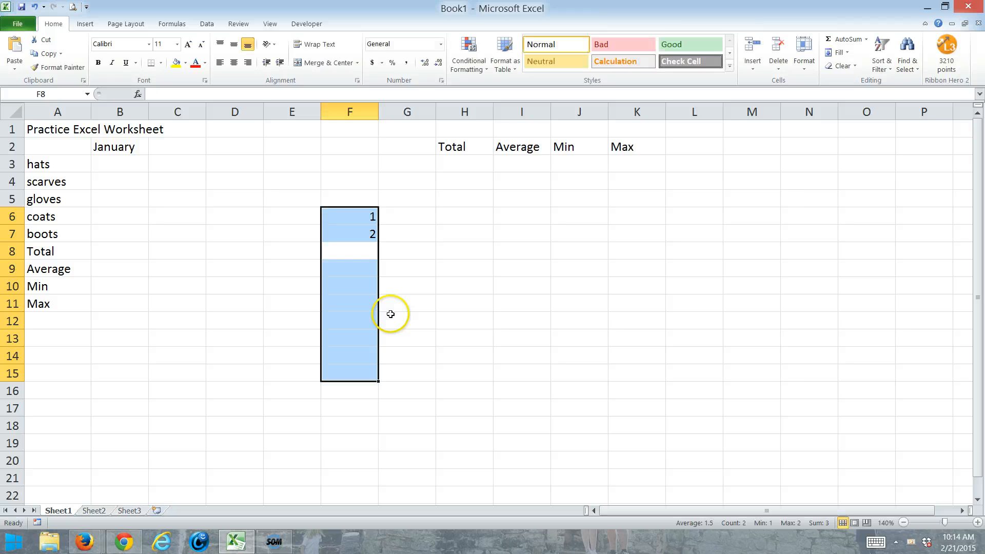
{"action": "left_click", "coordinate": [434, 290]}
{"action": "left_click_drag", "start_coordinate": [368, 216], "coordinate": [391, 398]}
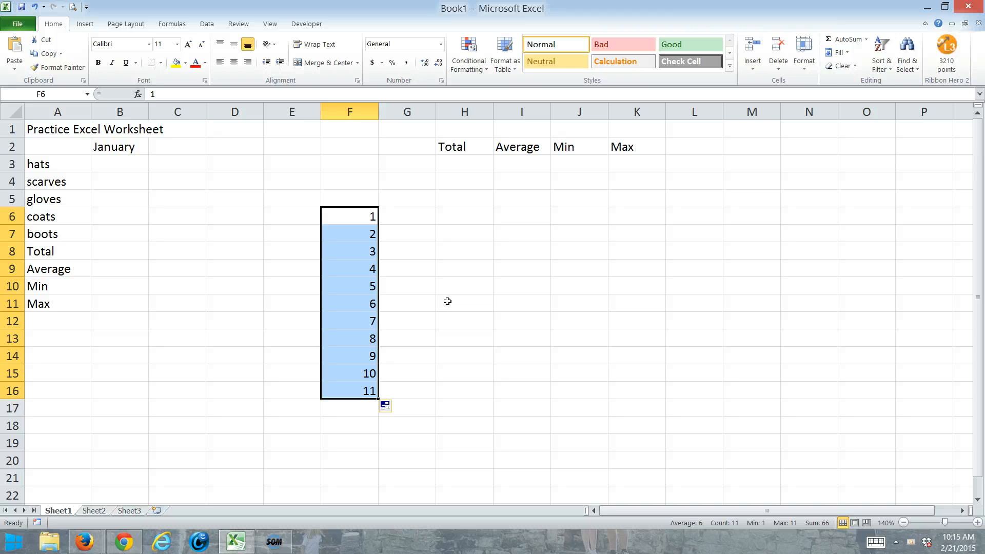
{"action": "key", "text": "Delete"}
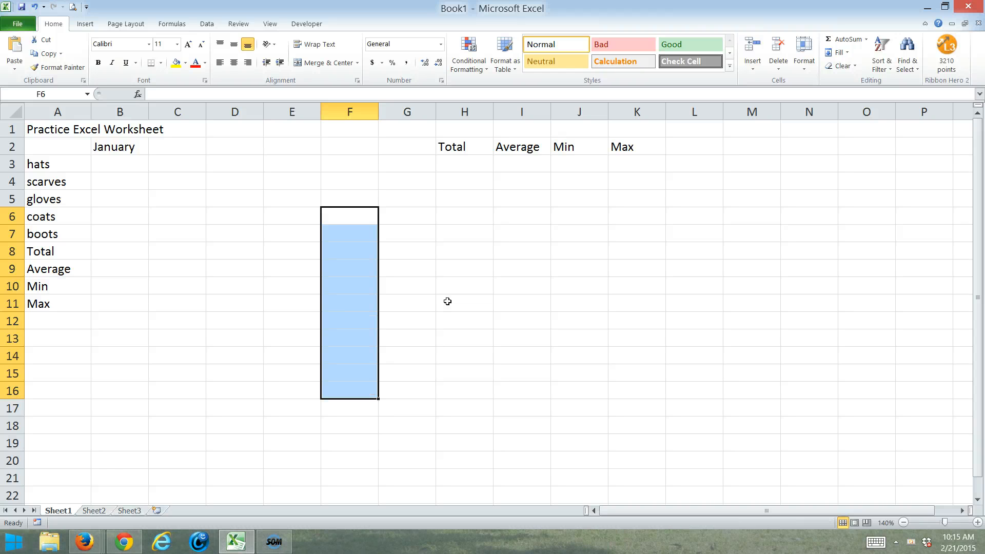
Enter 1 and 3 in F6 and F7, autofill the series down to F19, and clear the range
{"action": "type", "text": "1"}
{"action": "key", "text": "Return"}
{"action": "type", "text": "3"}
{"action": "key", "text": "Return"}
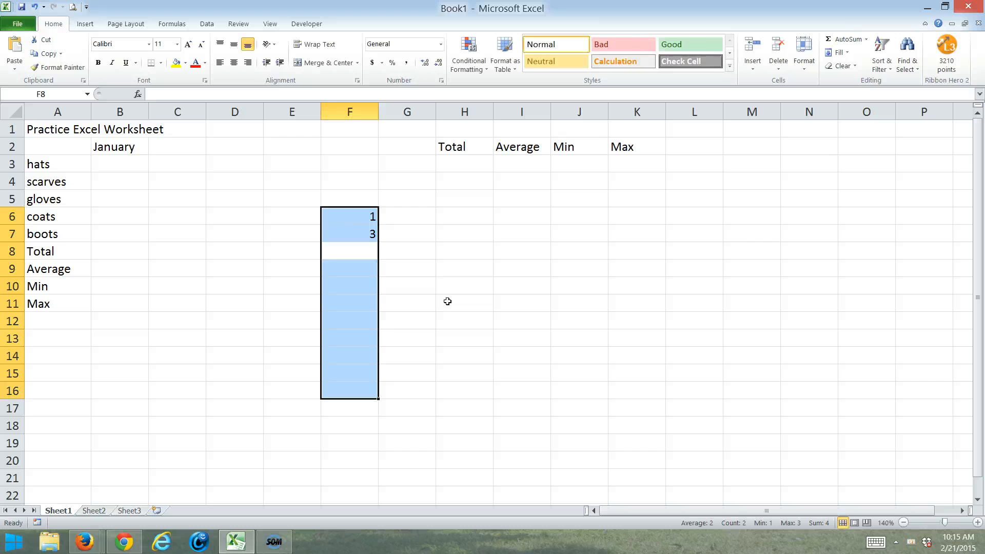
{"action": "left_click_drag", "start_coordinate": [374, 215], "coordinate": [438, 442]}
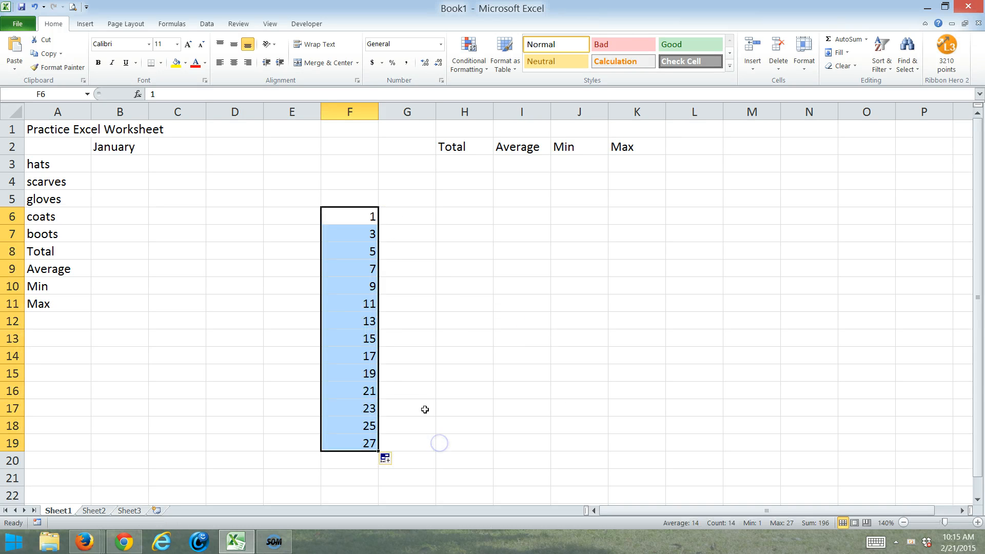
{"action": "key", "text": "Delete"}
Enter 1 and 5 in F6 and F7, and autofill the series from both cells down to F17
{"action": "type", "text": "1"}
{"action": "key", "text": "Return"}
{"action": "type", "text": "5"}
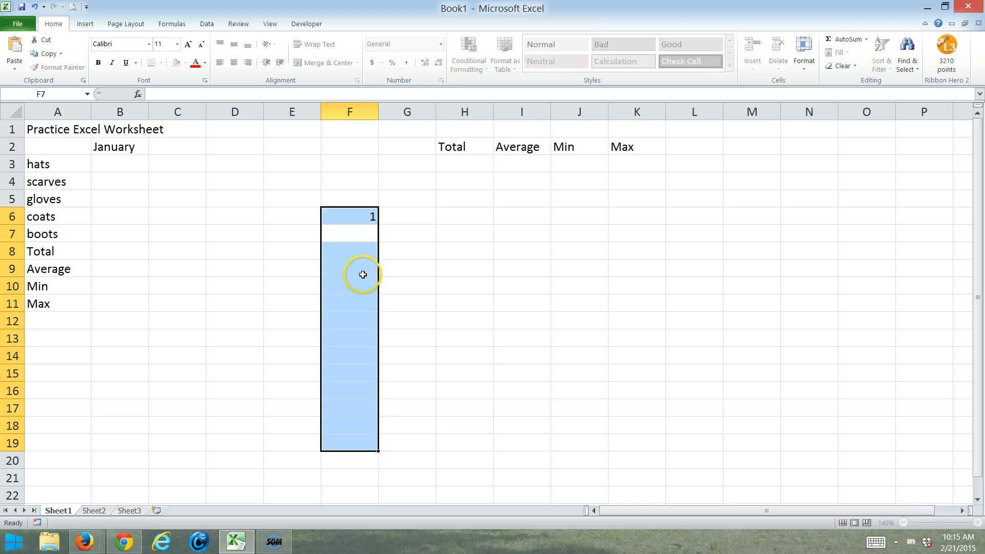
{"action": "key", "text": "Return"}
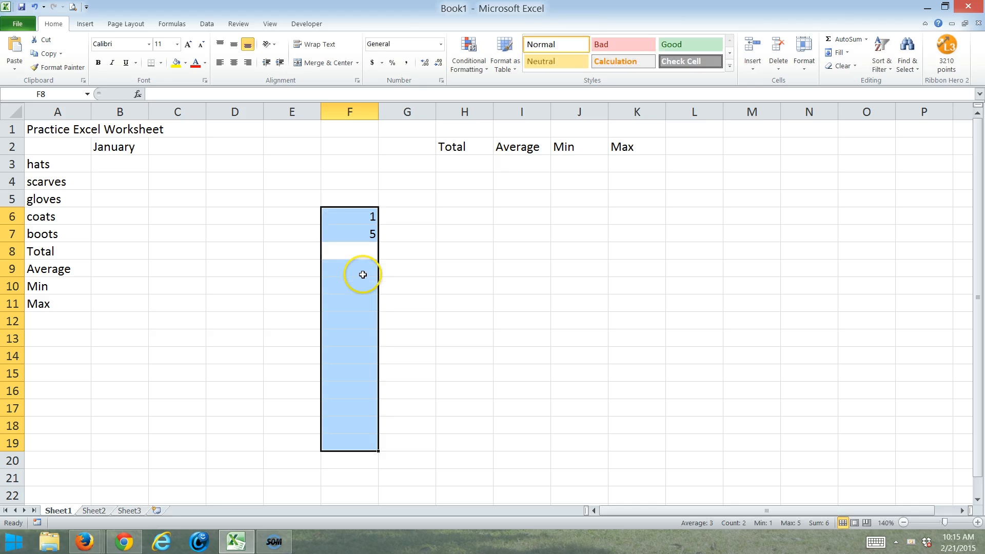
{"action": "left_click", "coordinate": [349, 224]}
{"action": "left_click_drag", "start_coordinate": [349, 226], "coordinate": [415, 422]}
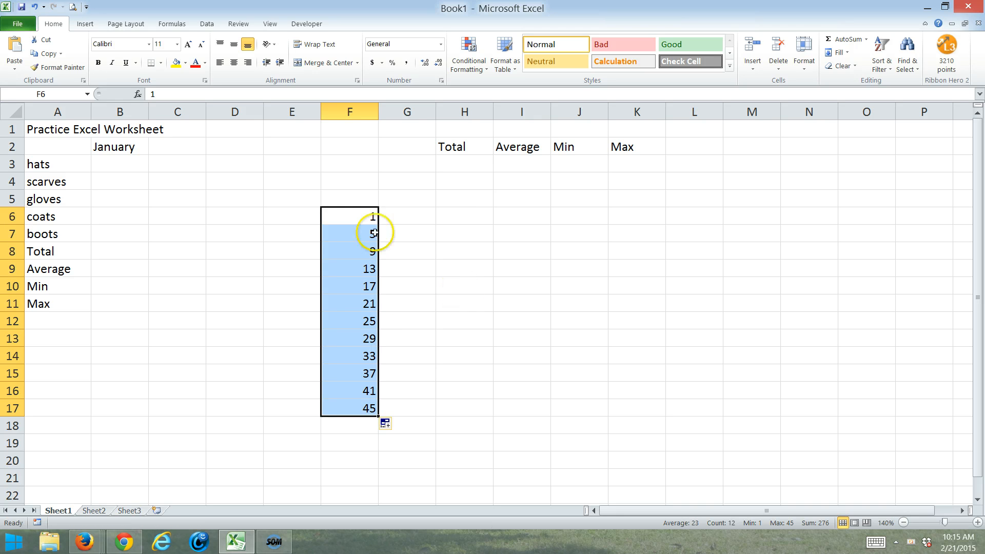
{"action": "left_click", "coordinate": [361, 219]}
{"action": "left_click_drag", "start_coordinate": [363, 226], "coordinate": [393, 397]}
{"action": "left_click", "coordinate": [418, 296]}
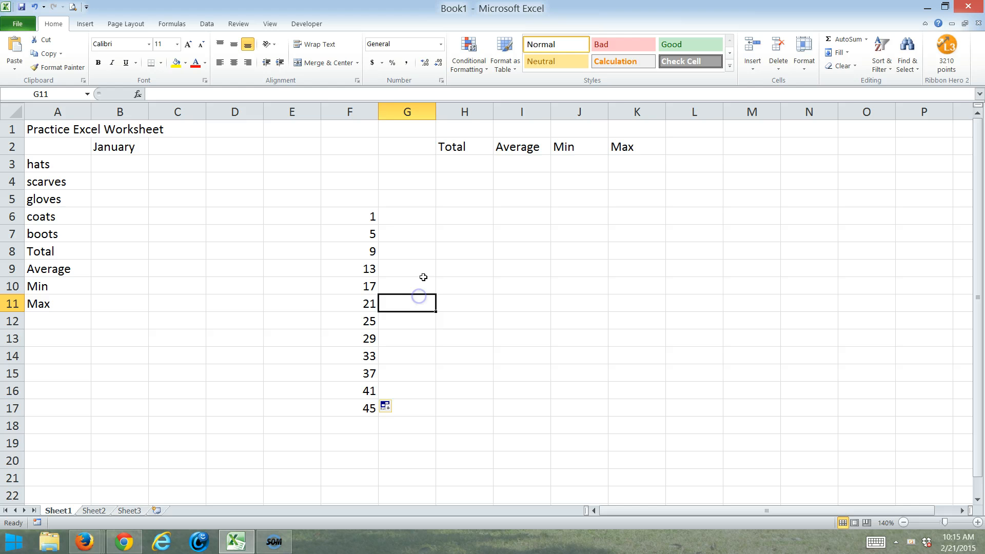
Replace F6 and F7 with 5 and 10, autofill the series down to F18, and clear the range
{"action": "left_click", "coordinate": [355, 212]}
{"action": "type", "text": "5"}
{"action": "key", "text": "Return"}
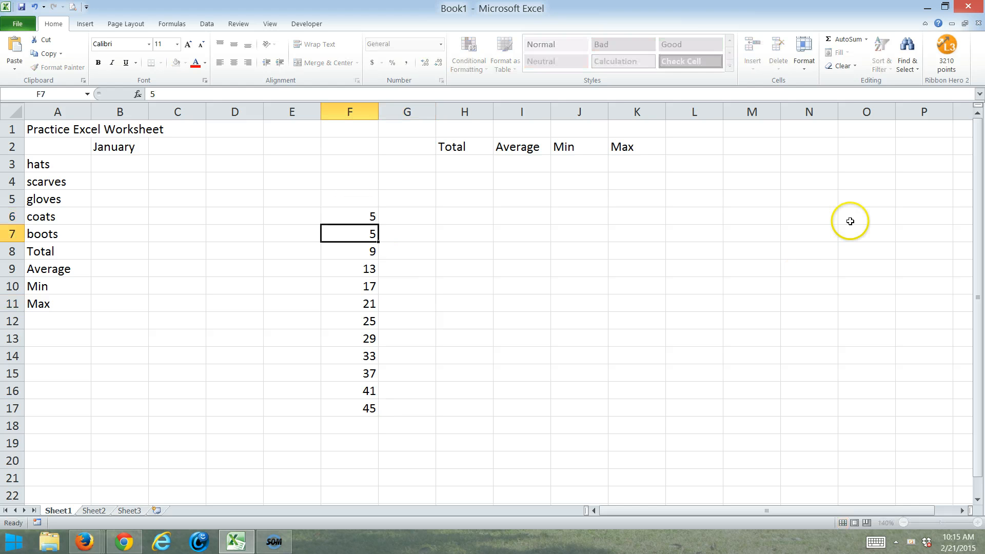
{"action": "type", "text": "10"}
{"action": "key", "text": "Return"}
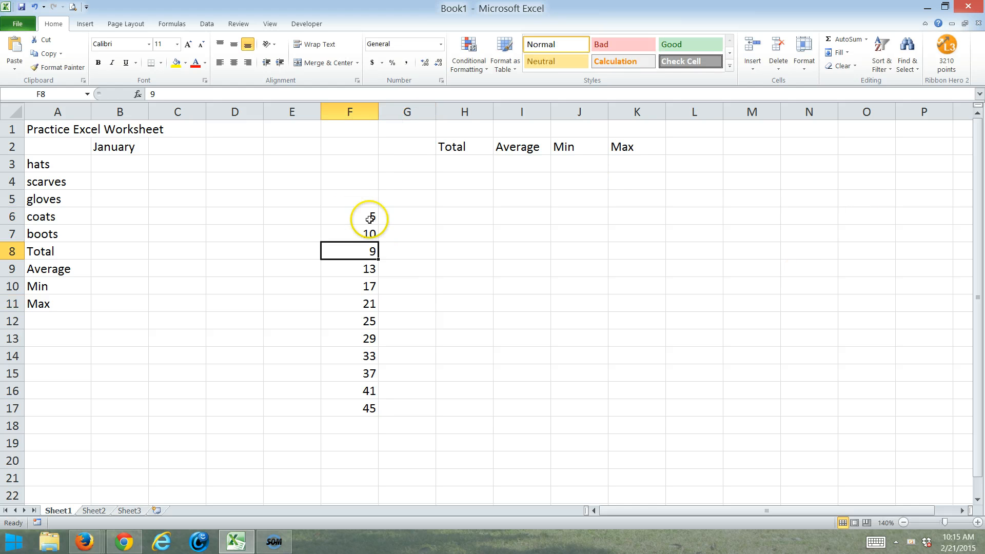
{"action": "left_click_drag", "start_coordinate": [368, 214], "coordinate": [400, 430]}
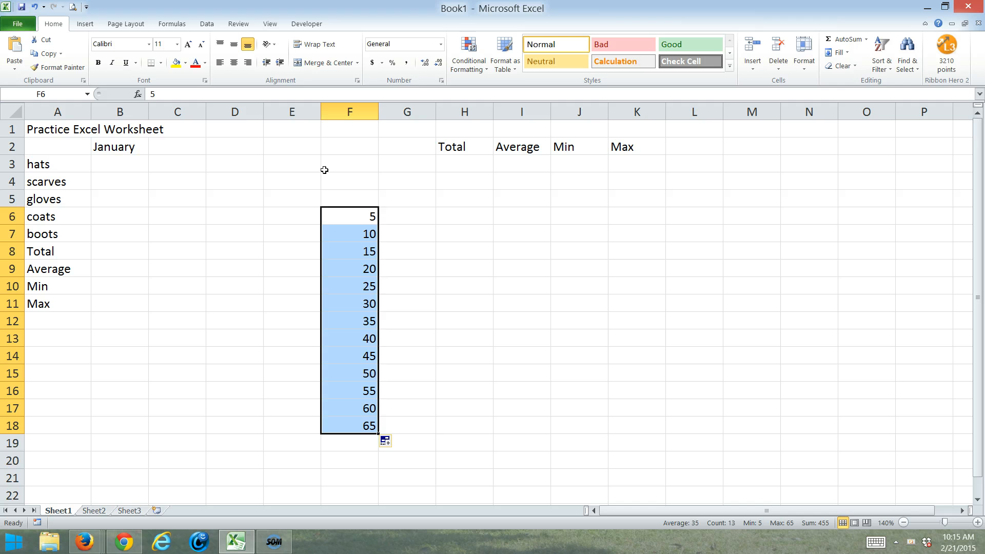
{"action": "key", "text": "Delete"}
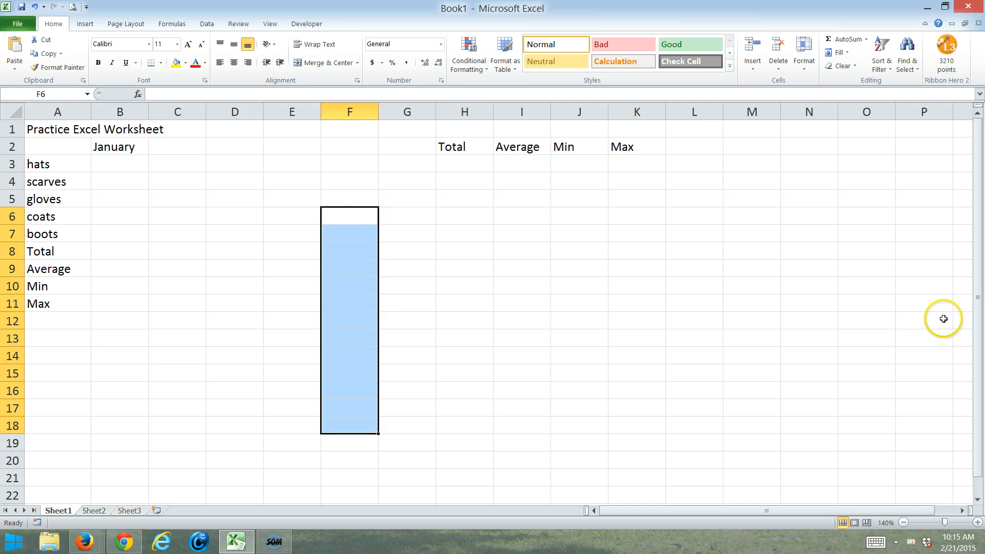
{"action": "mouse_move", "coordinate": [932, 299]}
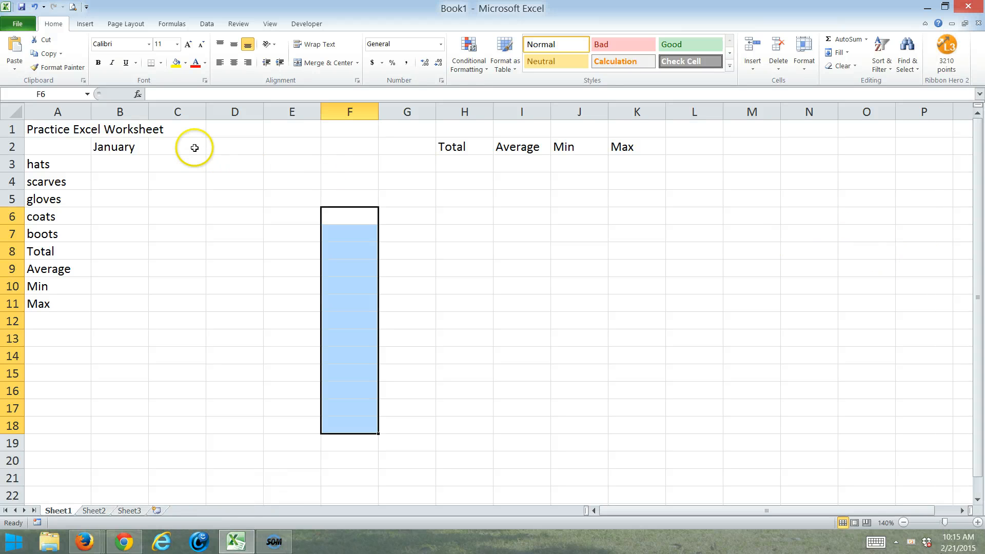
Apply the Title cell style to the worksheet title in A1, preview other styles, and undo the style change
{"action": "left_click", "coordinate": [49, 125]}
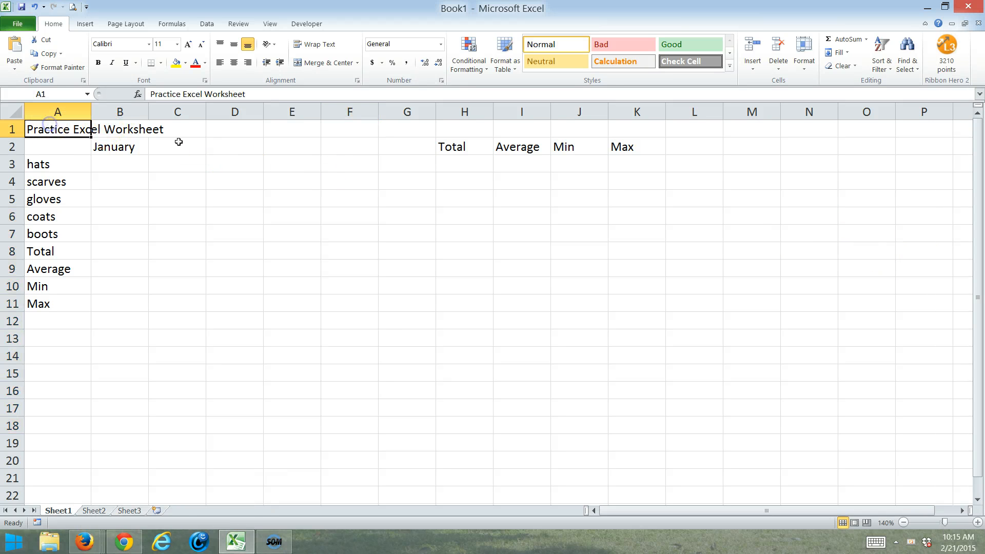
{"action": "left_click", "coordinate": [730, 65]}
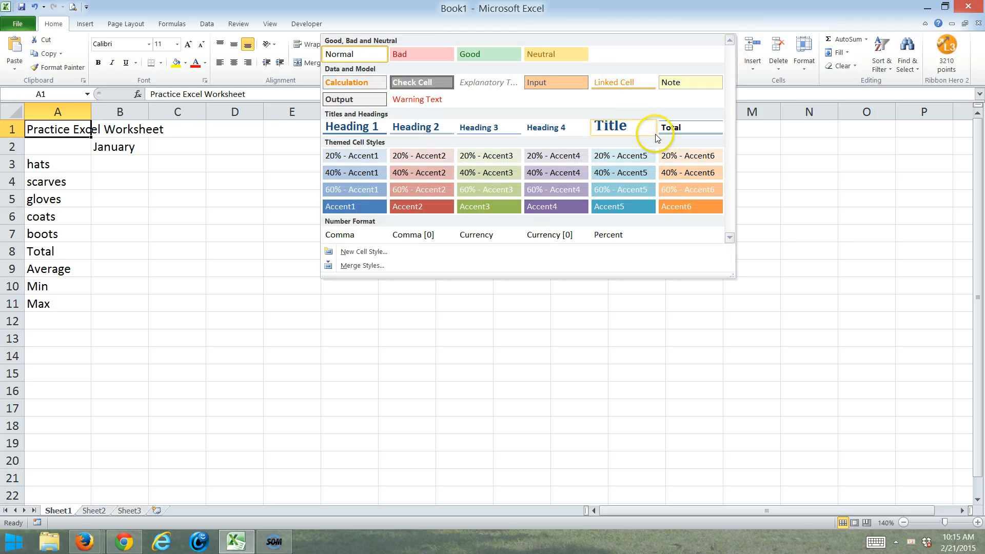
{"action": "left_click", "coordinate": [628, 128]}
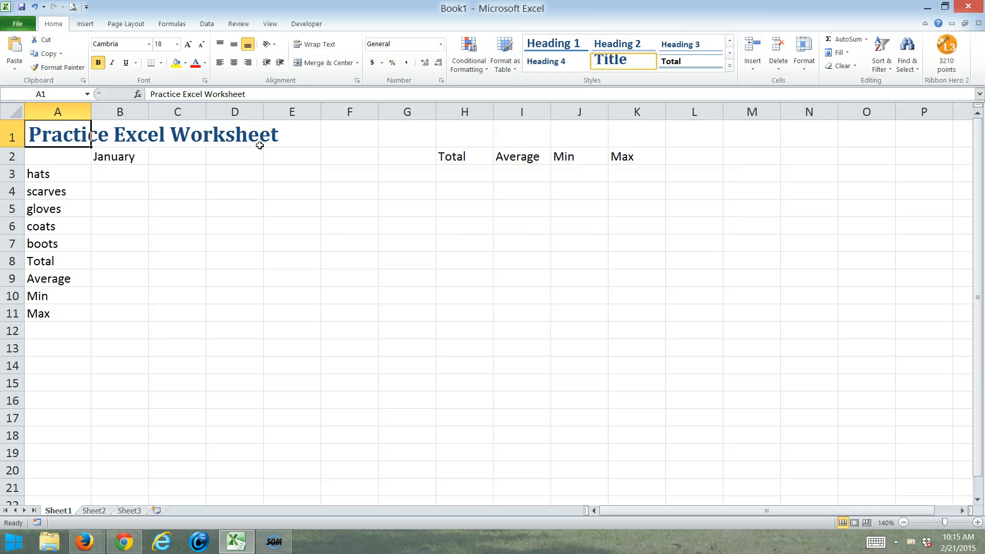
{"action": "left_click", "coordinate": [728, 65]}
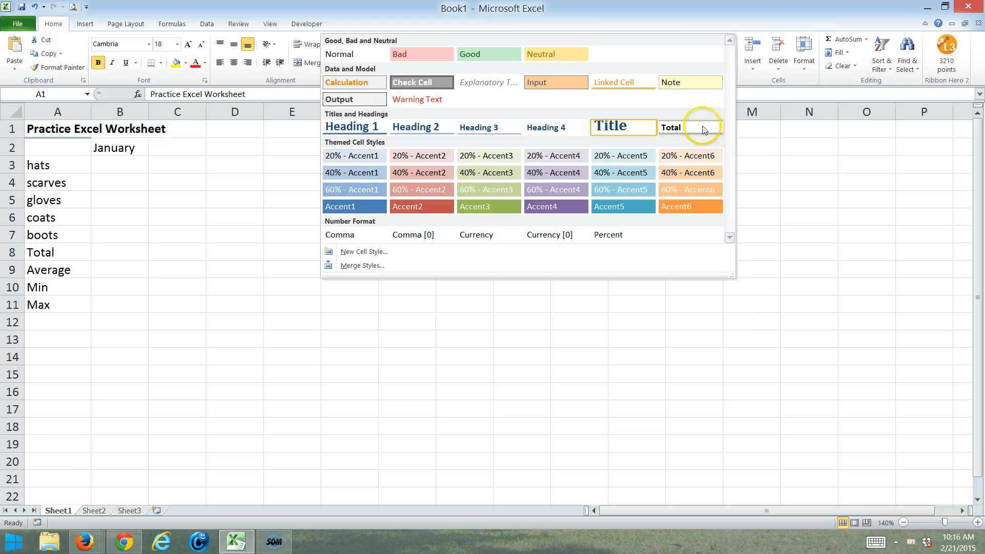
{"action": "left_click", "coordinate": [410, 343]}
{"action": "left_click", "coordinate": [32, 7]}
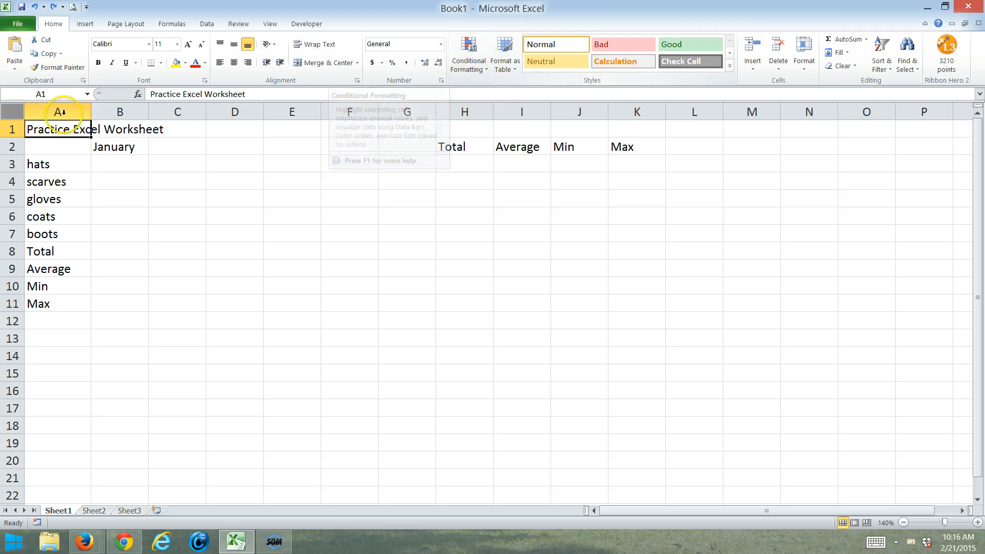
Increase the height of row 2 and widen column B
{"action": "left_click_drag", "start_coordinate": [10, 155], "coordinate": [11, 184]}
{"action": "left_click_drag", "start_coordinate": [150, 109], "coordinate": [169, 111]}
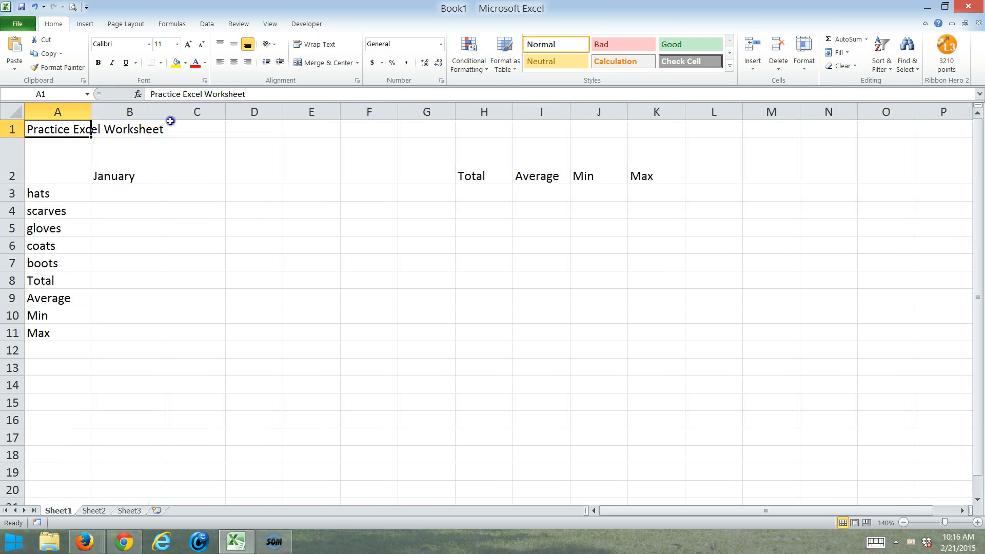
Try right, top and bottom alignment on January in B2, and settle on centering it horizontally and vertically
{"action": "left_click", "coordinate": [136, 171]}
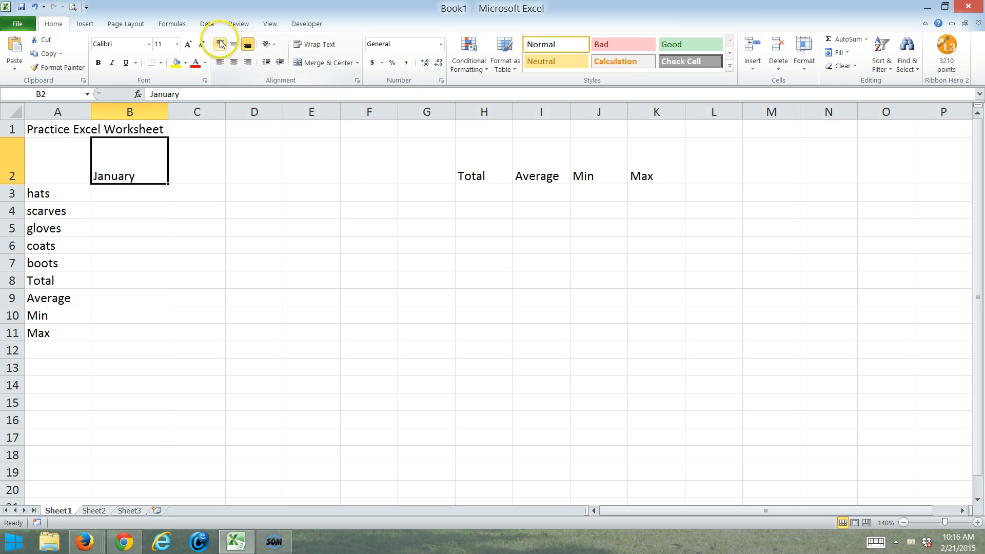
{"action": "left_click", "coordinate": [234, 62]}
{"action": "left_click", "coordinate": [248, 63]}
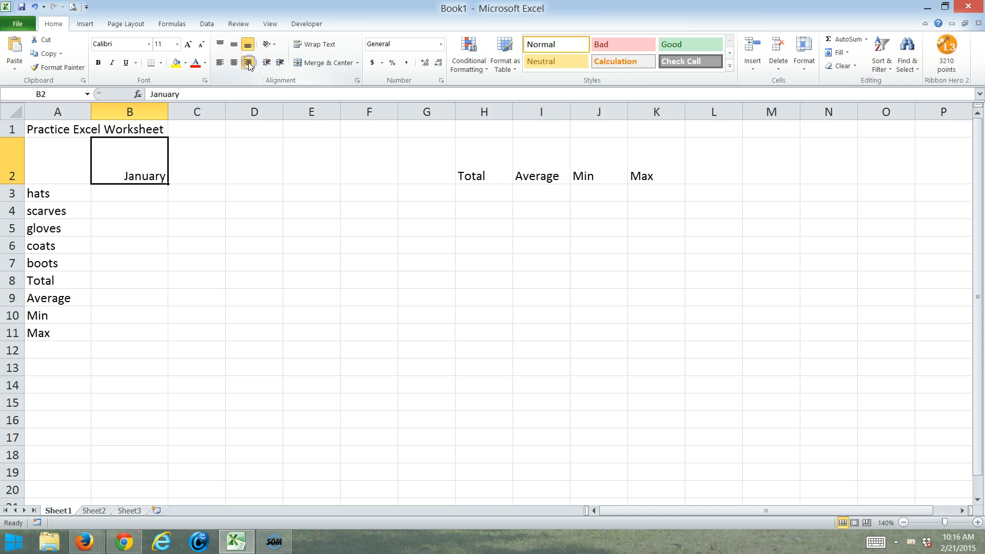
{"action": "left_click", "coordinate": [249, 62]}
{"action": "left_click", "coordinate": [220, 44]}
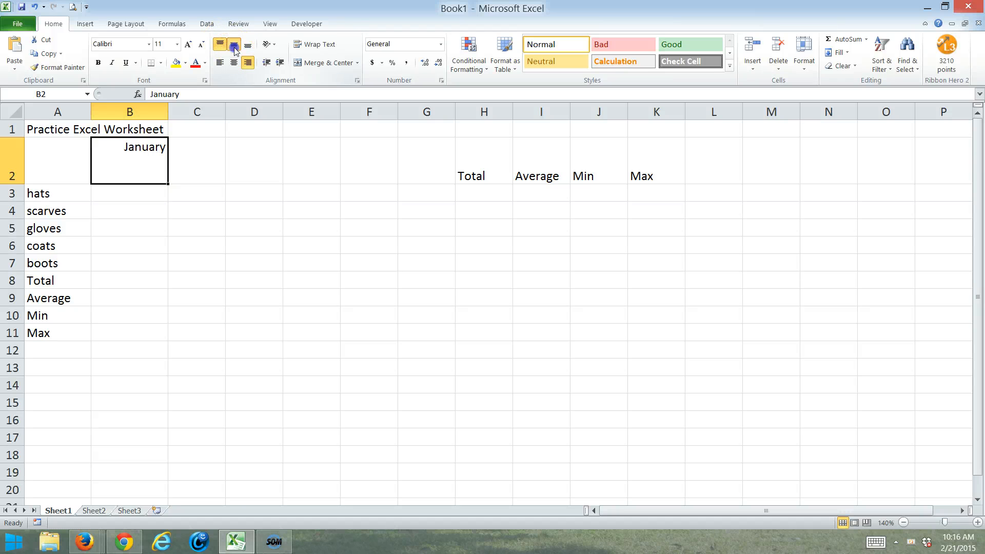
{"action": "left_click", "coordinate": [234, 44]}
{"action": "left_click", "coordinate": [246, 47]}
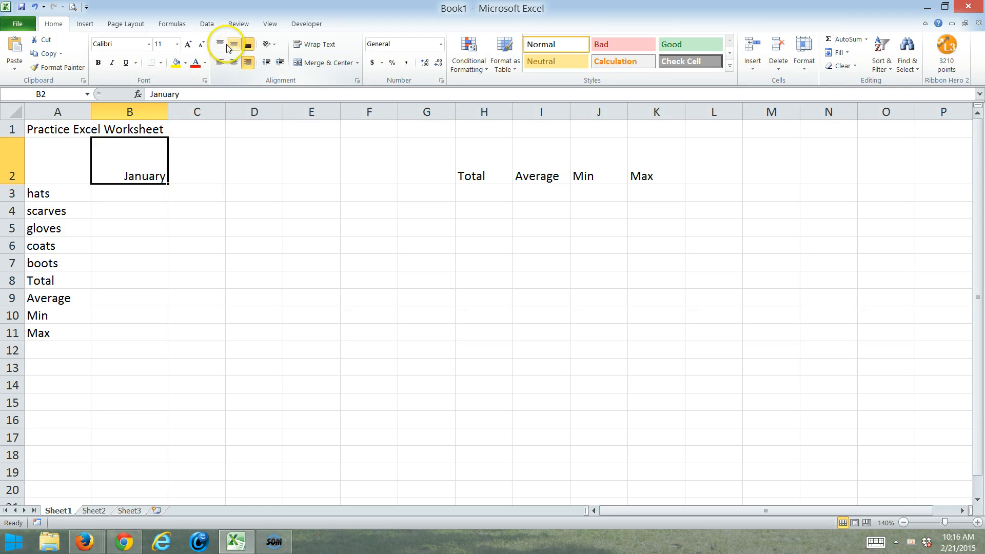
{"action": "left_click", "coordinate": [233, 46]}
{"action": "left_click", "coordinate": [235, 62]}
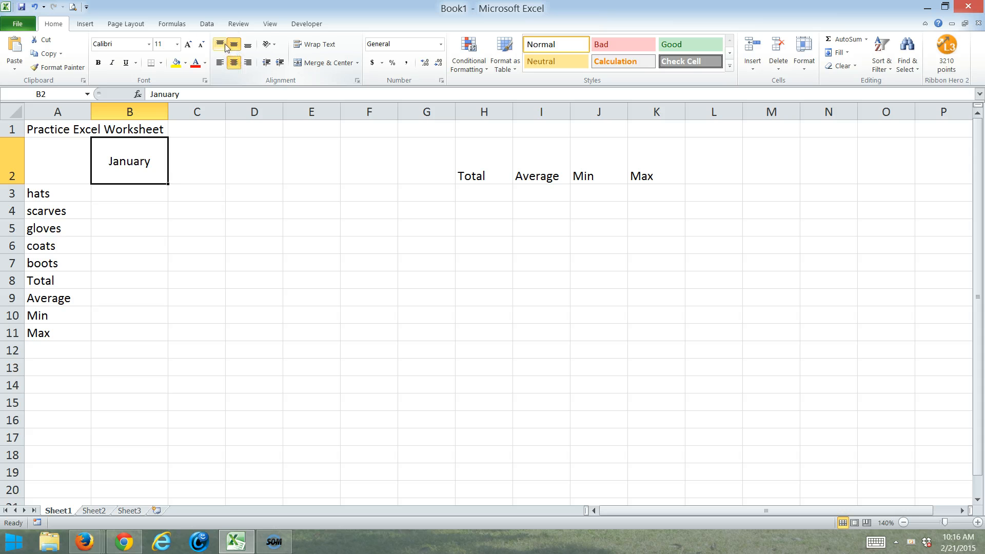
Try other alignments on January in B2, settle on bottom alignment with horizontal centering, and autofit the height of row 2
{"action": "left_click", "coordinate": [220, 44]}
{"action": "left_click", "coordinate": [219, 62]}
{"action": "left_click", "coordinate": [248, 62]}
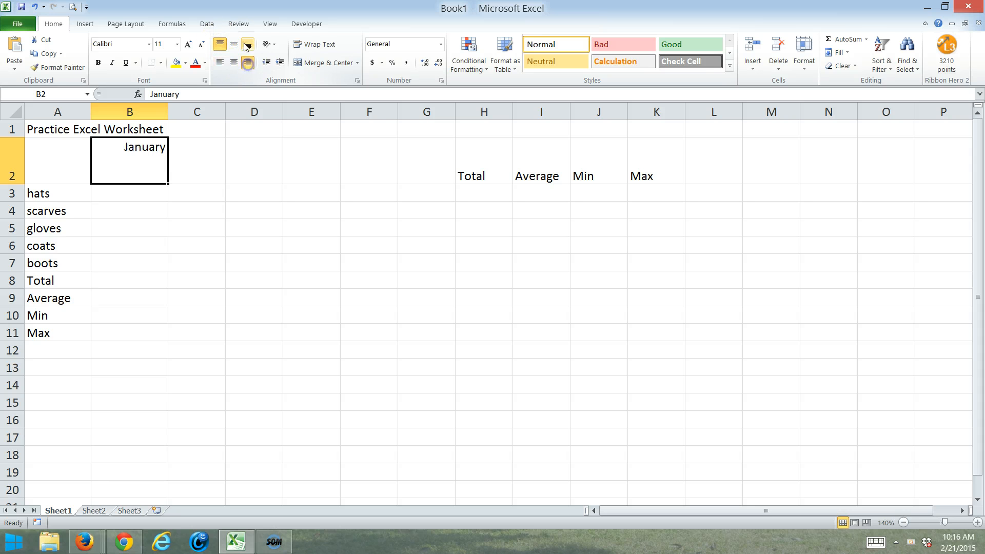
{"action": "left_click", "coordinate": [248, 47]}
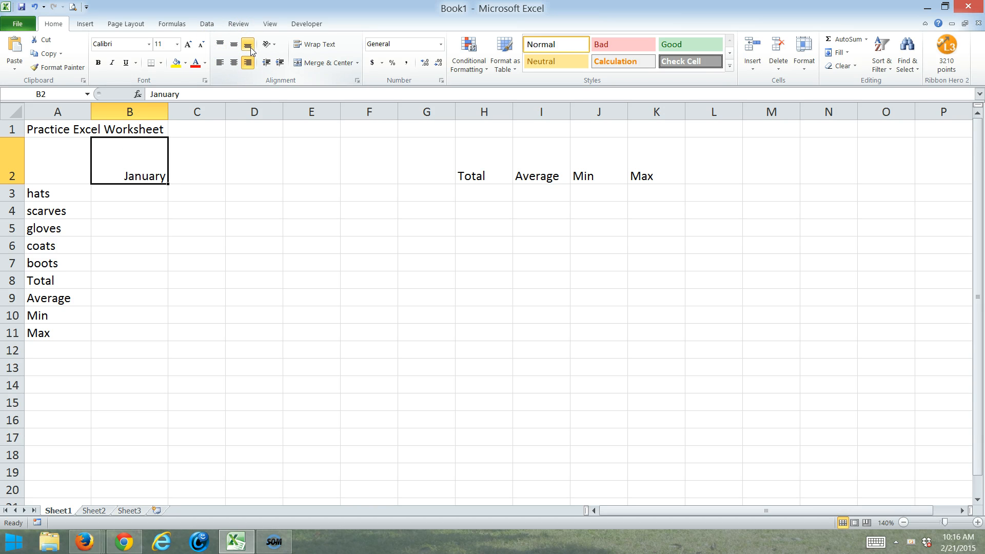
{"action": "left_click", "coordinate": [233, 62]}
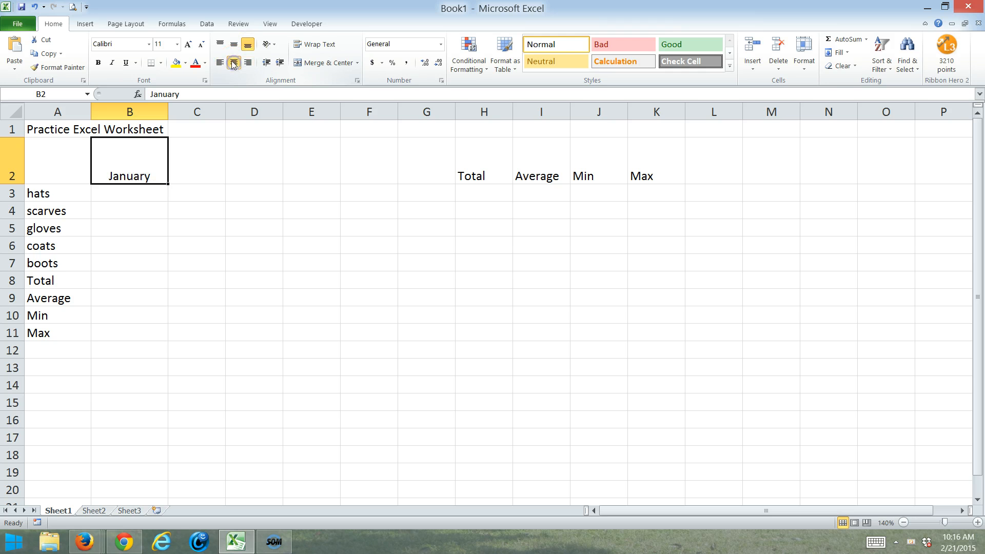
{"action": "double_click", "coordinate": [10, 183]}
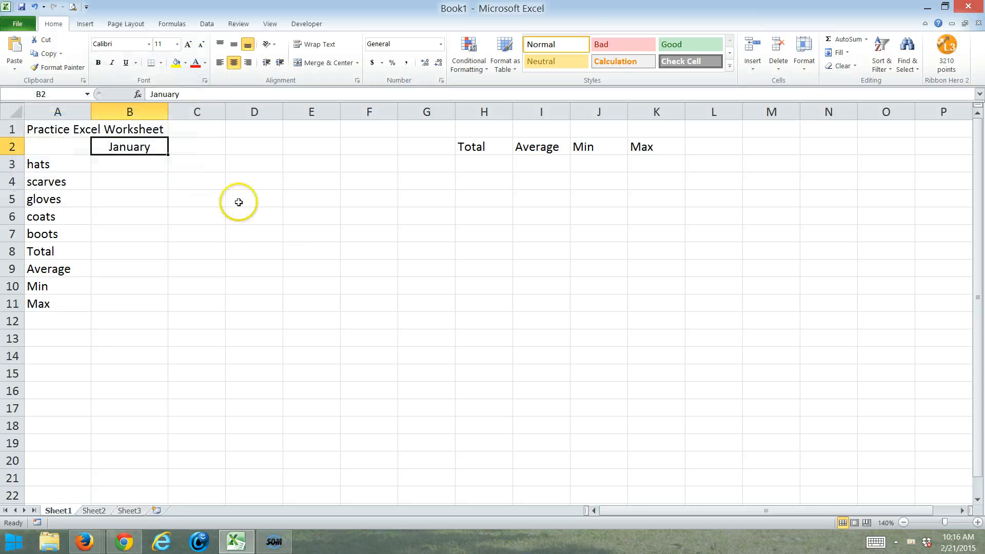
Merge and center the worksheet title across A1 to K1
{"action": "left_click", "coordinate": [70, 129]}
{"action": "left_click_drag", "start_coordinate": [76, 129], "coordinate": [656, 128]}
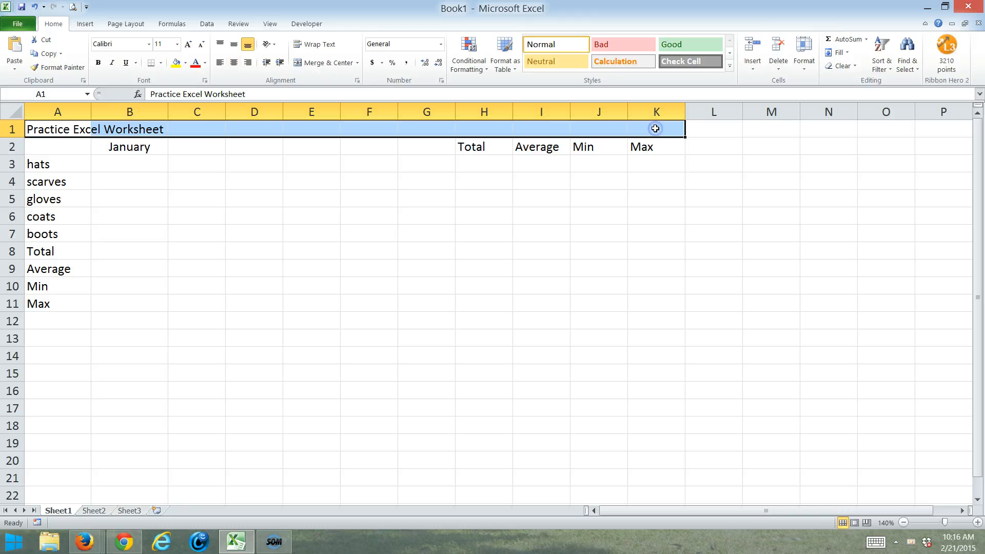
{"action": "left_click", "coordinate": [76, 129]}
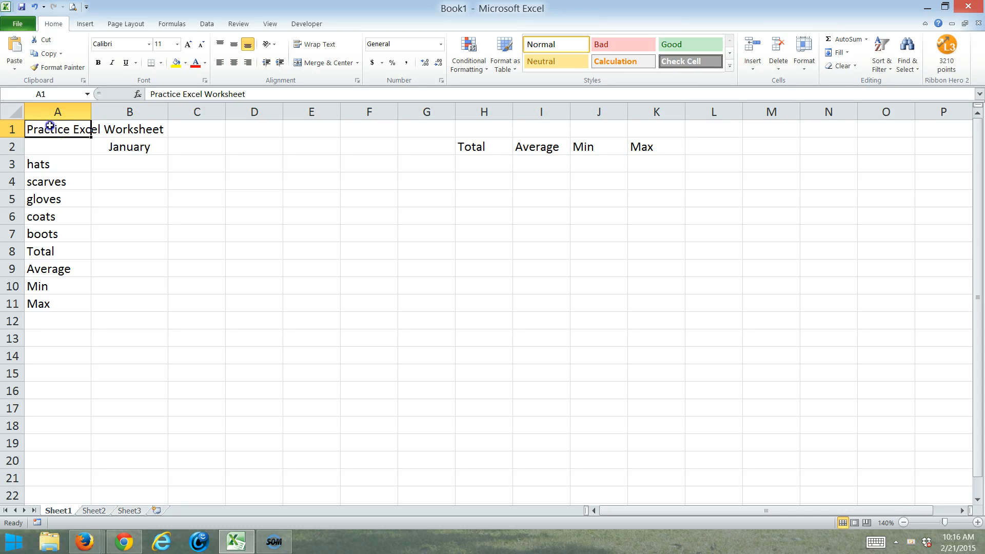
{"action": "left_click_drag", "start_coordinate": [48, 128], "coordinate": [650, 129]}
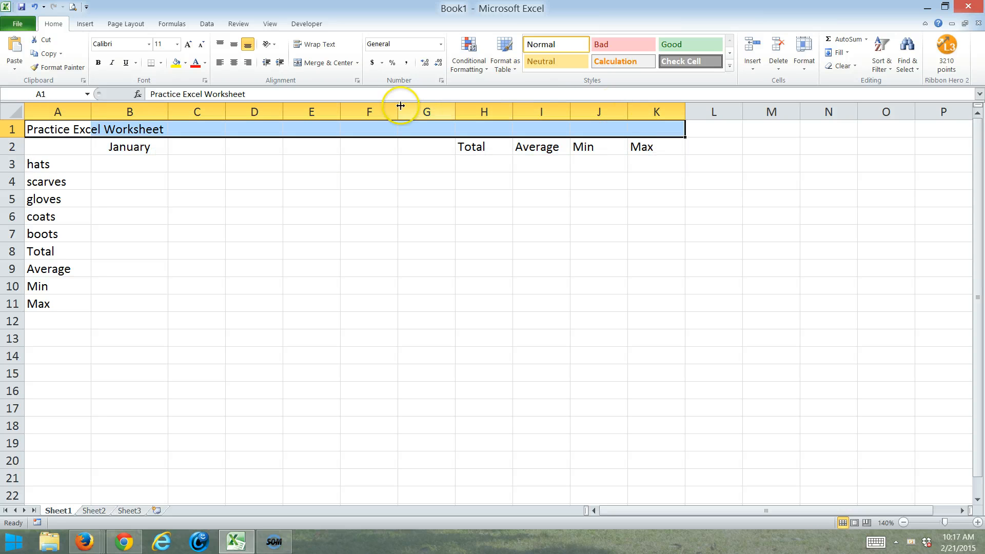
{"action": "left_click", "coordinate": [318, 64]}
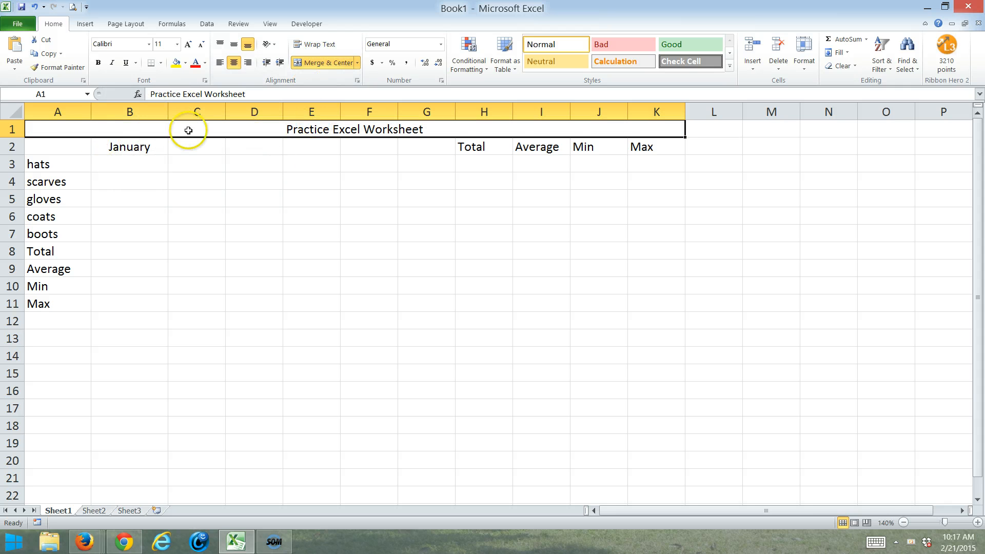
{"action": "left_click", "coordinate": [236, 132]}
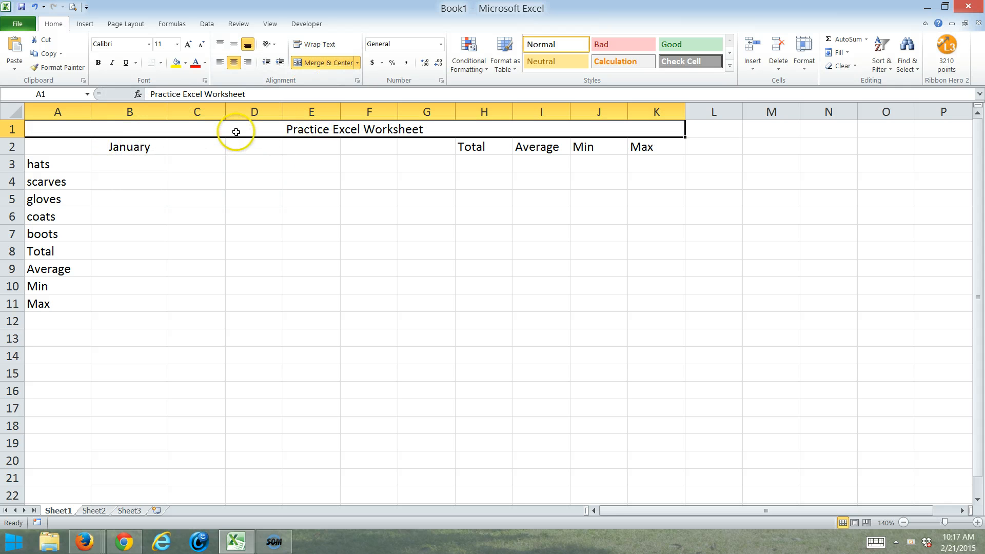
Change the Total heading in H2 to "Total per Item" and wrap its text
{"action": "left_click", "coordinate": [476, 146]}
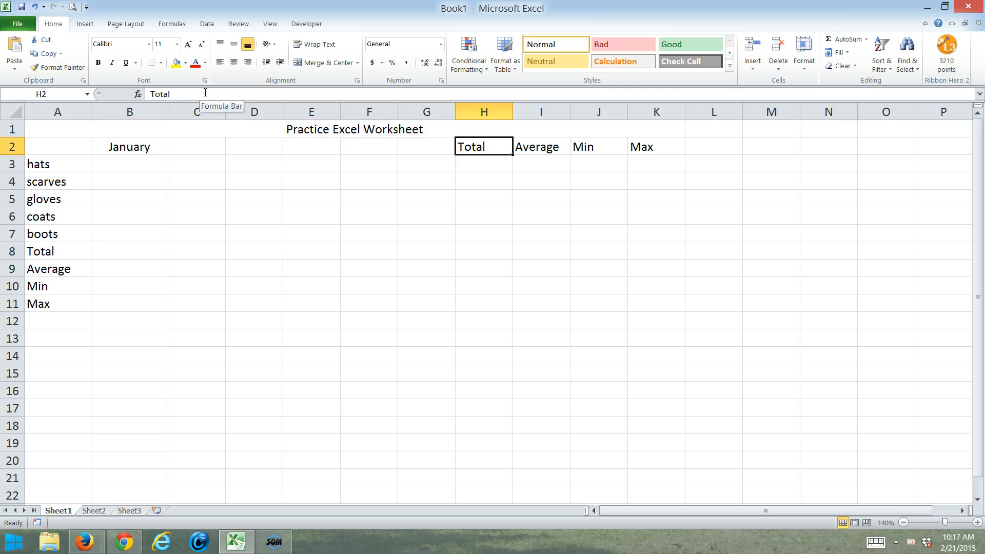
{"action": "left_click", "coordinate": [204, 93]}
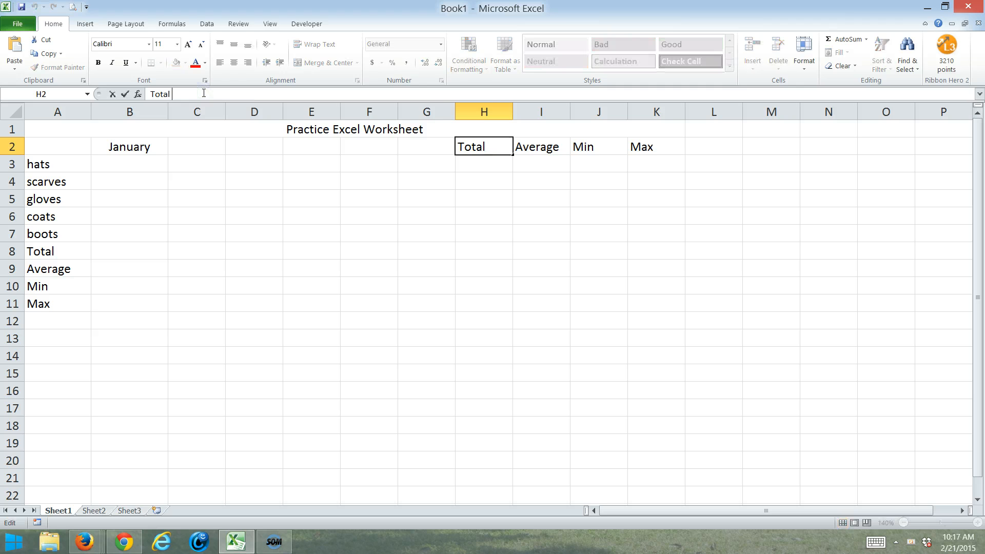
{"action": "type", "text": "per Item"}
{"action": "key", "text": "Return"}
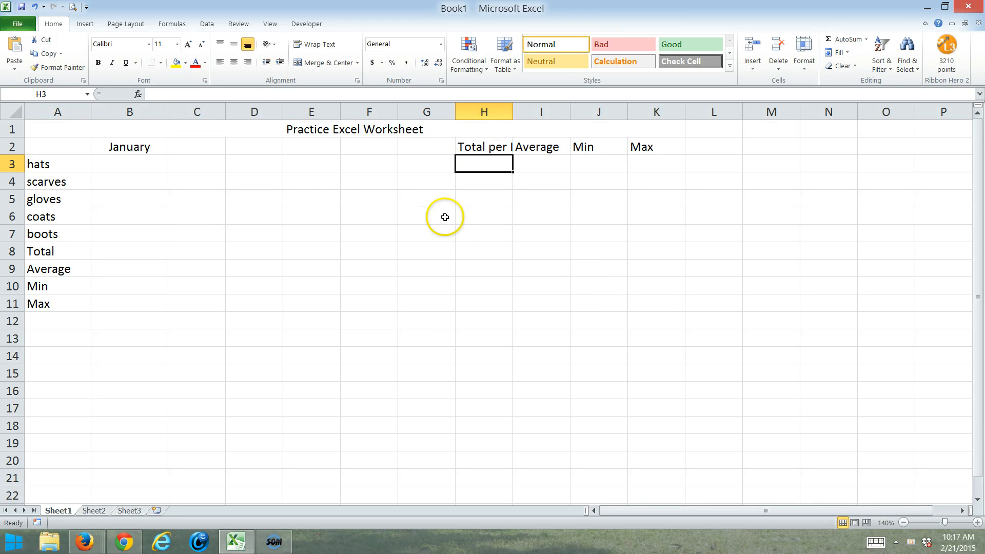
{"action": "left_click", "coordinate": [483, 144]}
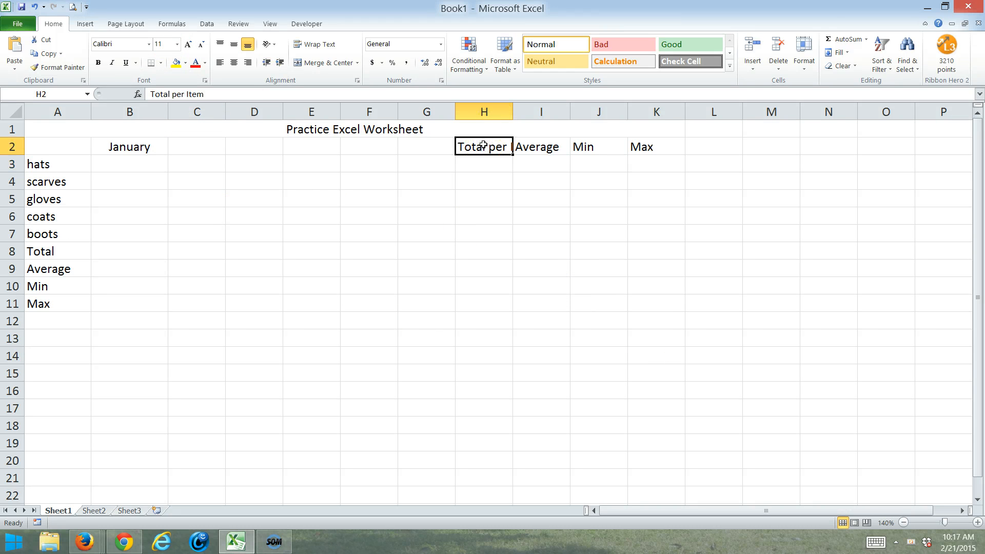
{"action": "left_click", "coordinate": [312, 45]}
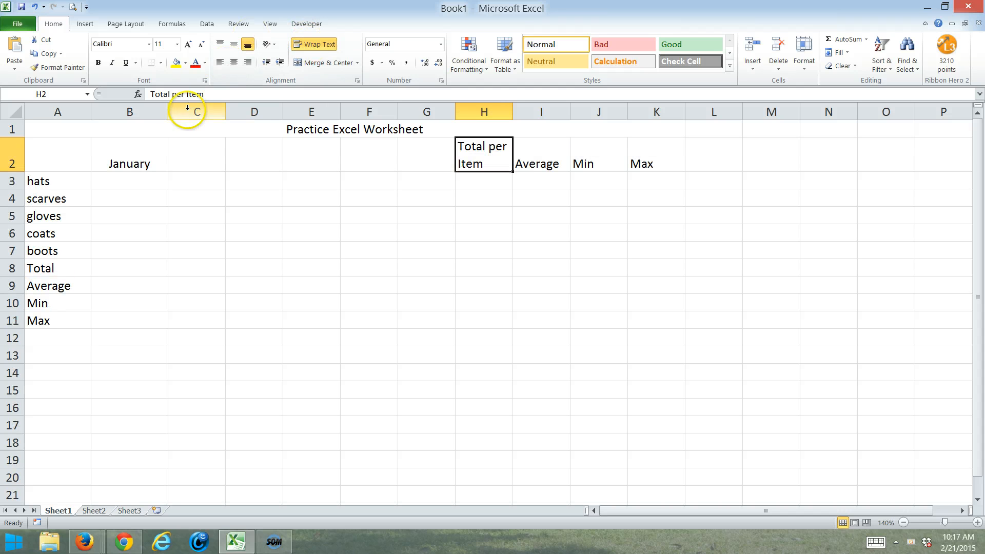
Re-enter Total in the H2 heading with a manual line break before "per Item"
{"action": "left_click", "coordinate": [171, 94]}
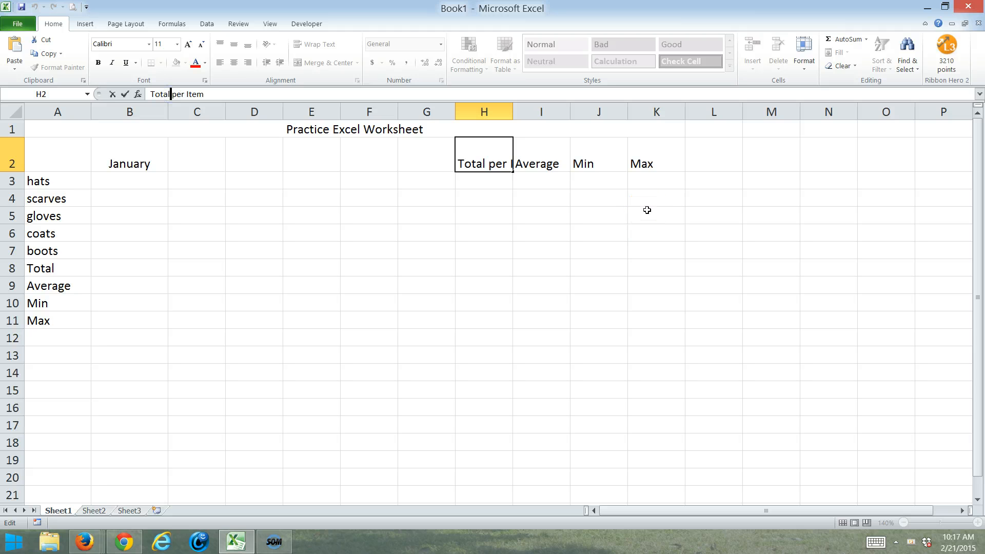
{"action": "left_click", "coordinate": [656, 215]}
{"action": "key", "text": "BackSpace"}
{"action": "key", "text": "BackSpace"}
{"action": "key", "text": "BackSpace"}
{"action": "key", "text": "BackSpace"}
{"action": "key", "text": "BackSpace"}
{"action": "key", "text": "BackSpace"}
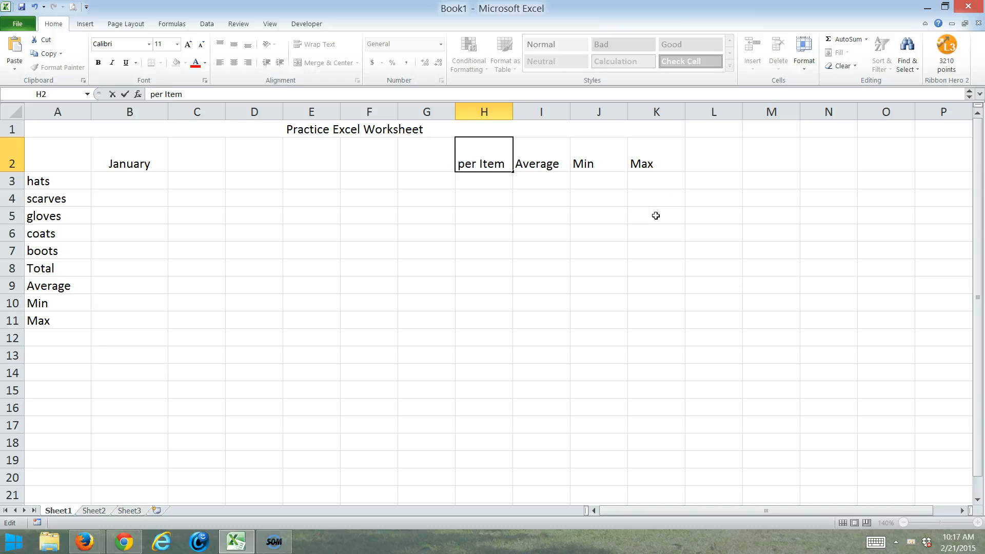
{"action": "type", "text": "Total"}
{"action": "key", "text": "alt+Return"}
{"action": "key", "text": "Return"}
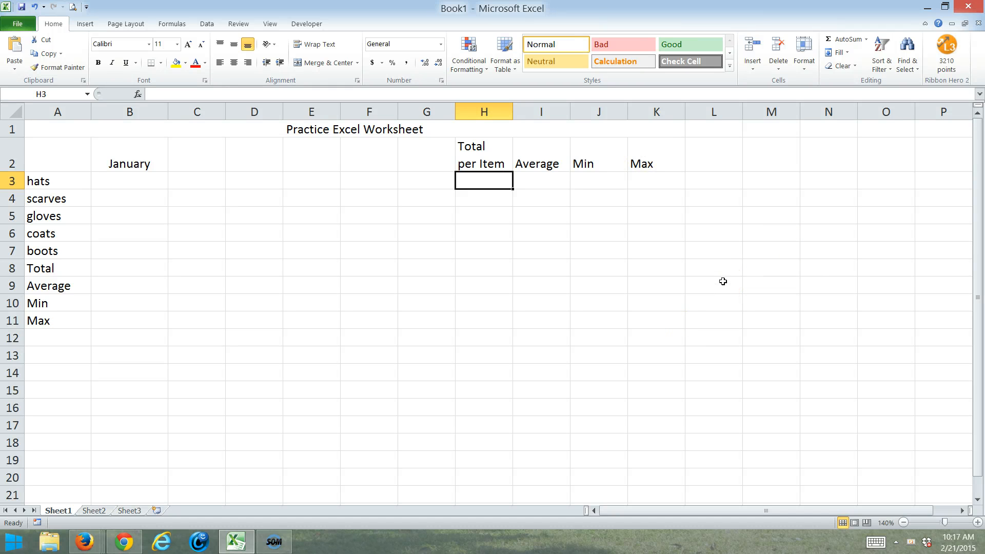
Autofill the month headings from January in B2 across to June in G2
{"action": "left_click", "coordinate": [129, 140]}
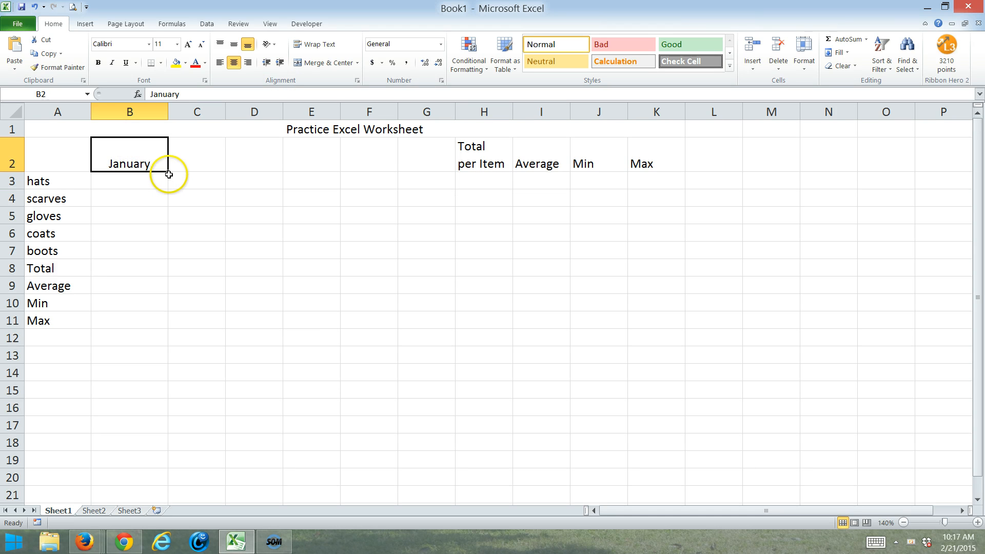
{"action": "left_click_drag", "start_coordinate": [169, 171], "coordinate": [470, 164]}
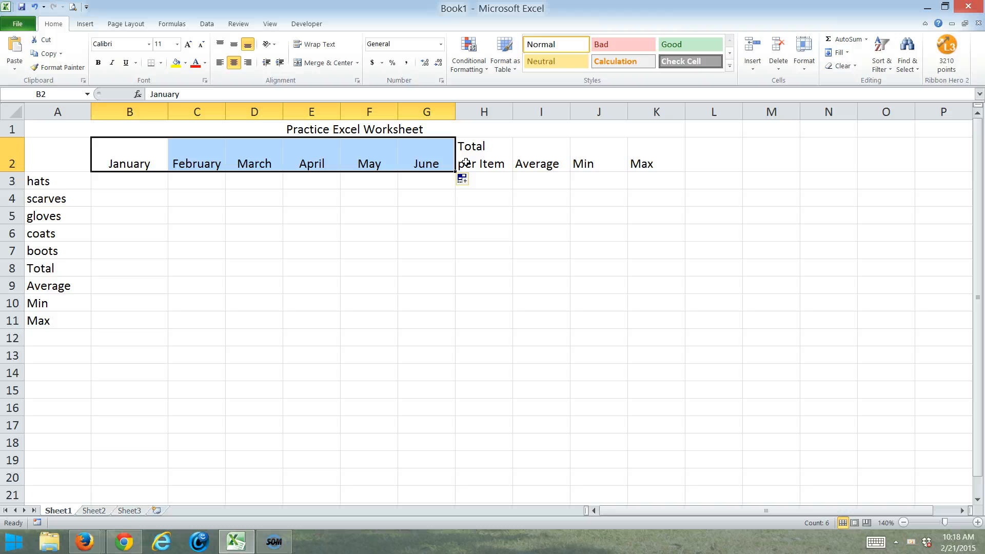
Apply the Title cell style to the merged worksheet title in row 1
{"action": "left_click", "coordinate": [289, 126]}
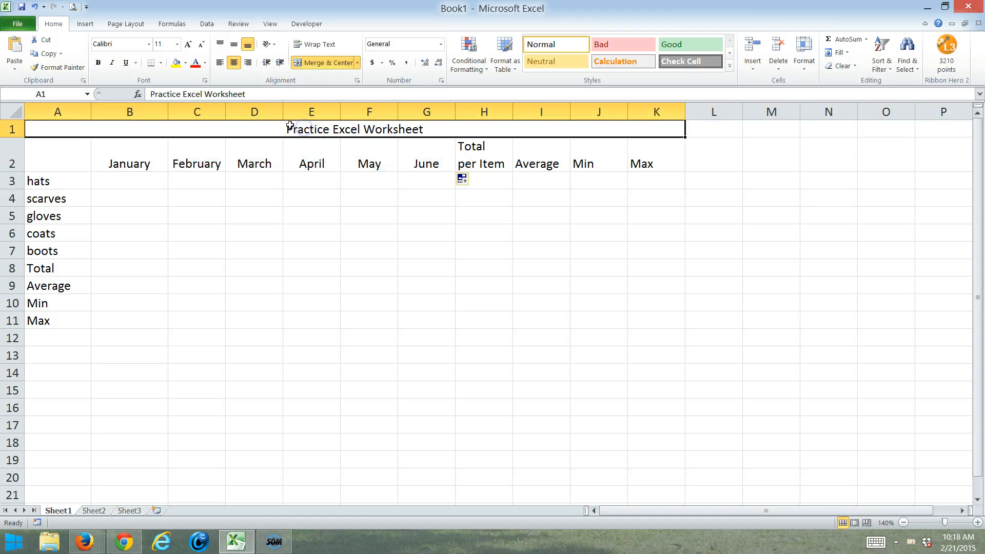
{"action": "left_click", "coordinate": [729, 65]}
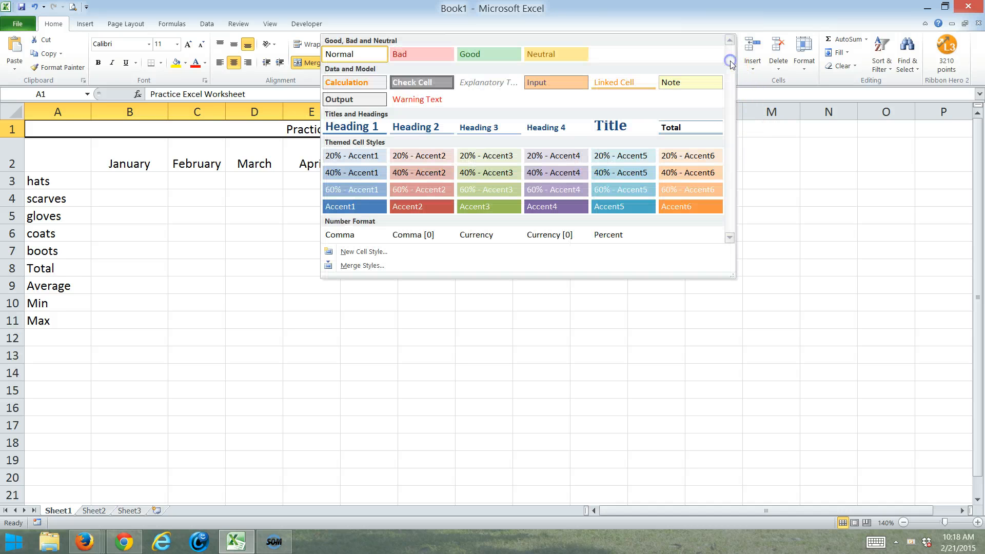
{"action": "left_click", "coordinate": [604, 127]}
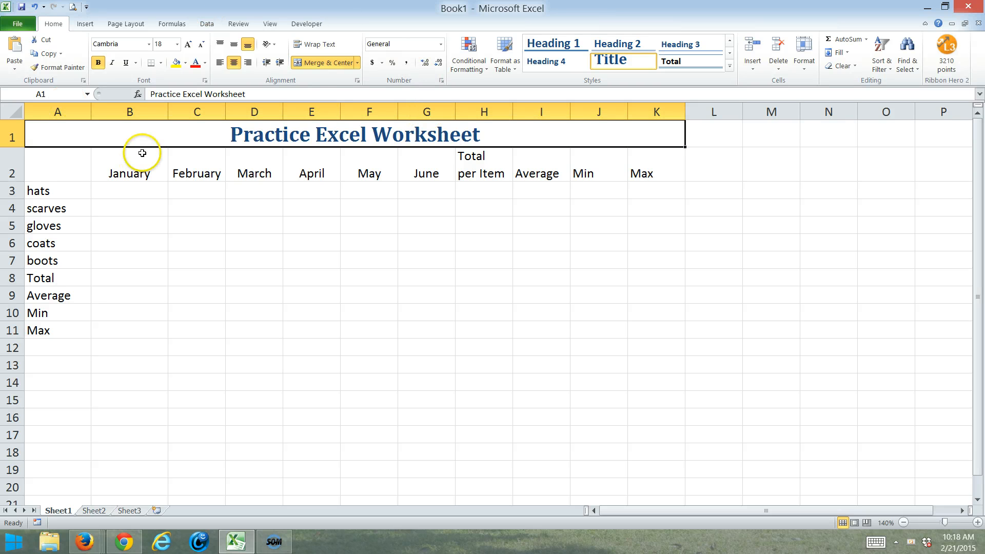
Apply the Heading 2 cell style to the column headings in B2:K2 and center them all horizontally
{"action": "left_click", "coordinate": [130, 163]}
{"action": "left_click_drag", "start_coordinate": [129, 164], "coordinate": [657, 181]}
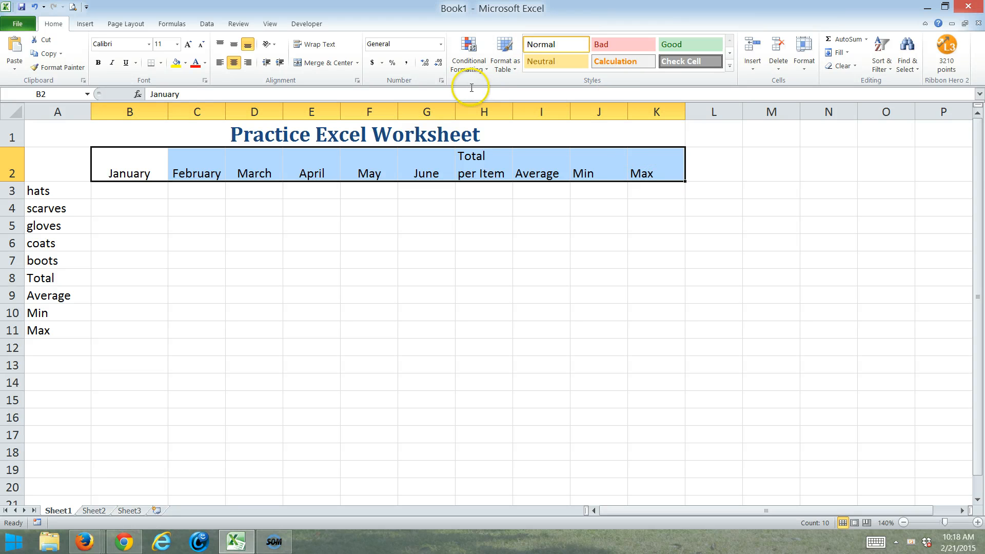
{"action": "left_click", "coordinate": [729, 68]}
{"action": "left_click", "coordinate": [430, 127]}
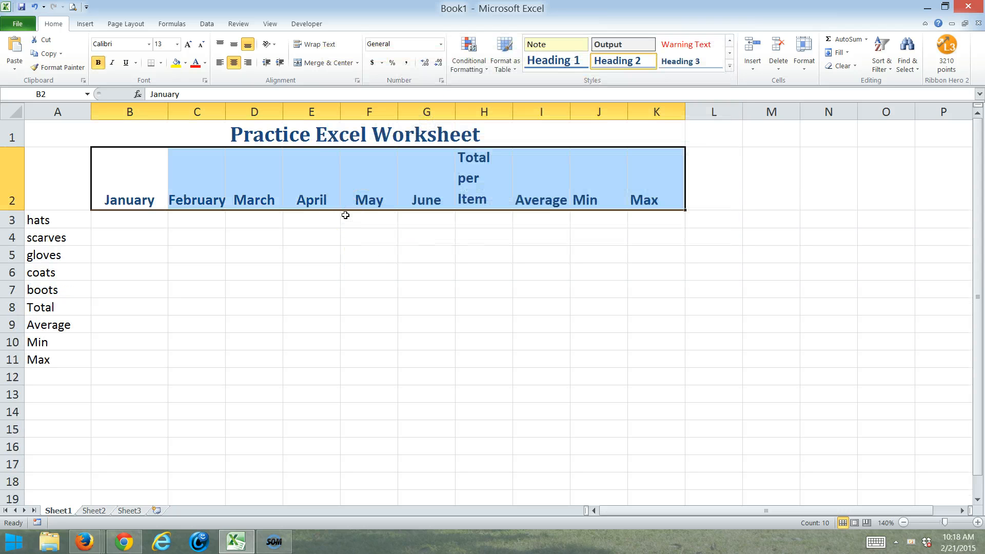
{"action": "left_click", "coordinate": [234, 62]}
{"action": "left_click", "coordinate": [233, 62]}
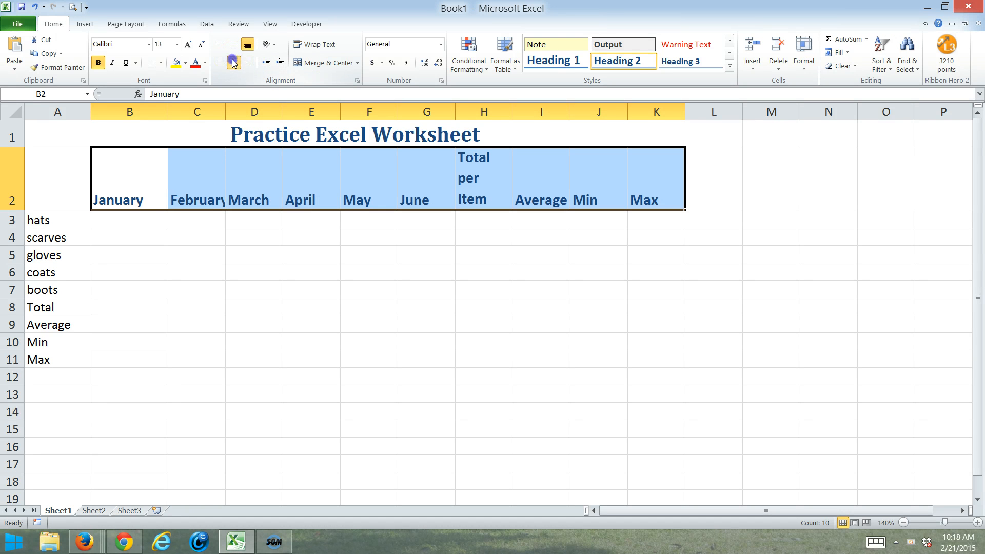
{"action": "left_click", "coordinate": [234, 62]}
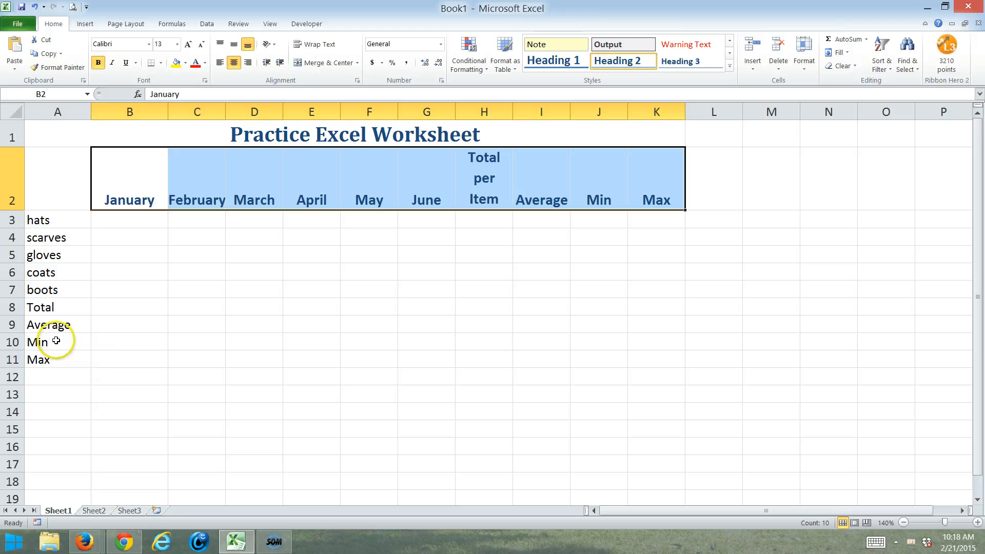
Apply the Total cell style to the Total row from A8 to K8
{"action": "left_click", "coordinate": [43, 306]}
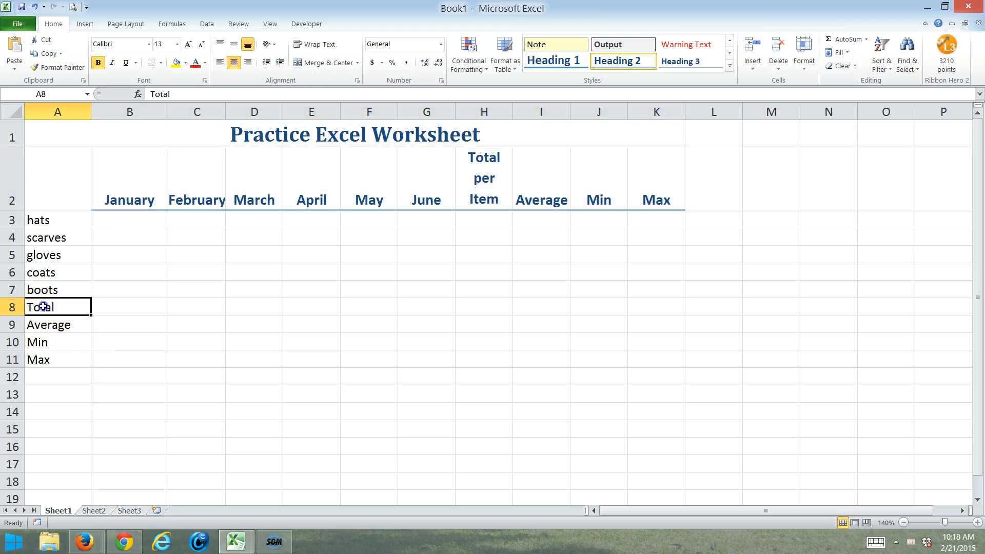
{"action": "left_click_drag", "start_coordinate": [43, 306], "coordinate": [659, 310]}
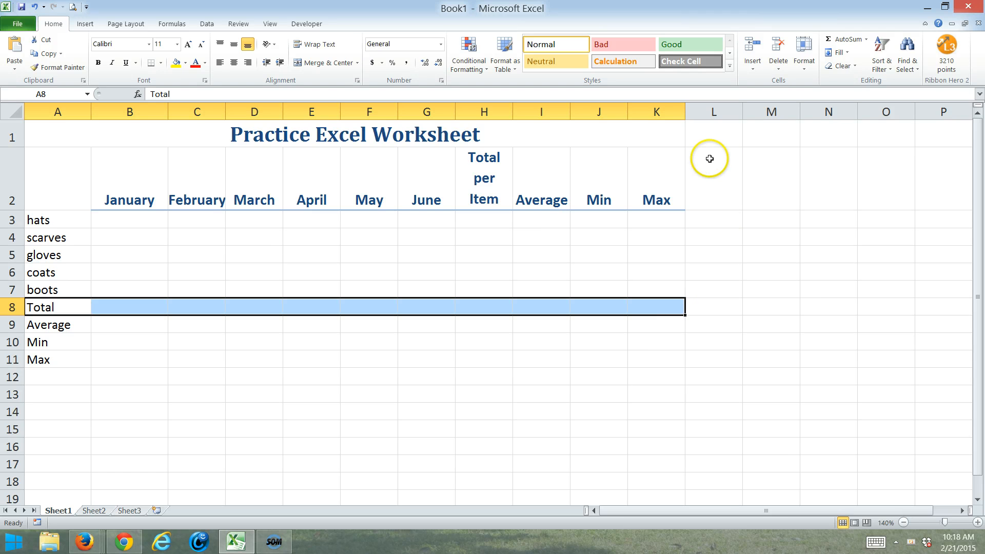
{"action": "left_click", "coordinate": [728, 65]}
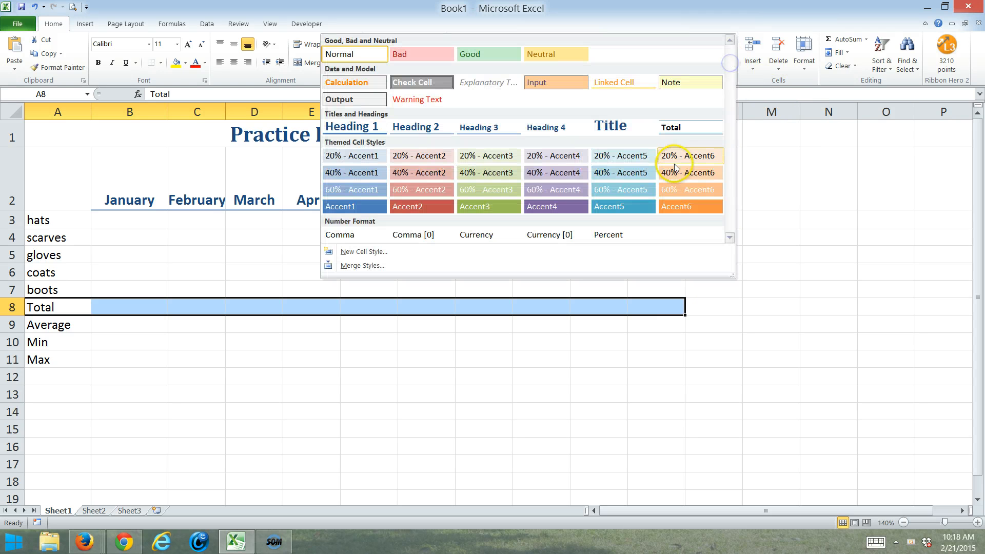
{"action": "left_click", "coordinate": [690, 127]}
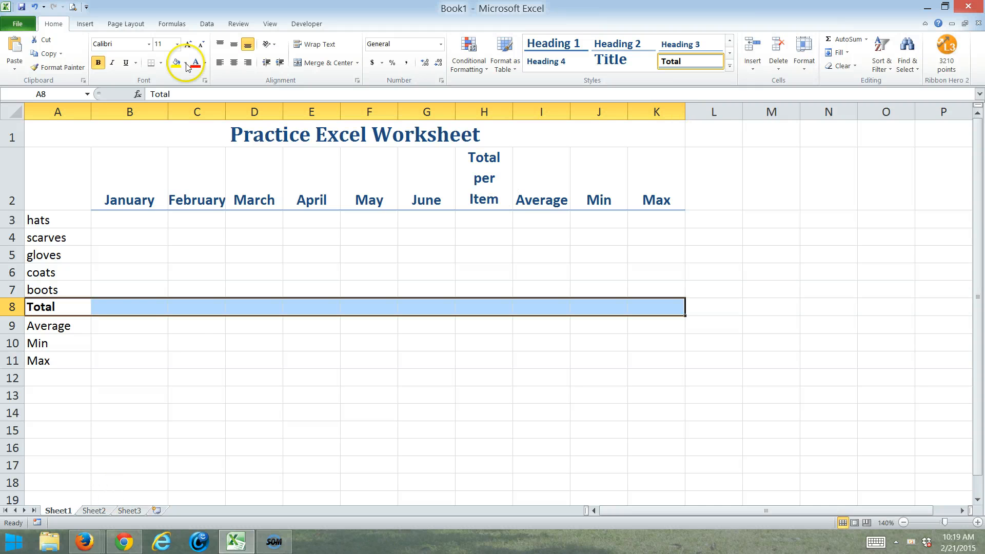
Make the row labels in A3:A11 bold
{"action": "left_click_drag", "start_coordinate": [51, 216], "coordinate": [74, 359]}
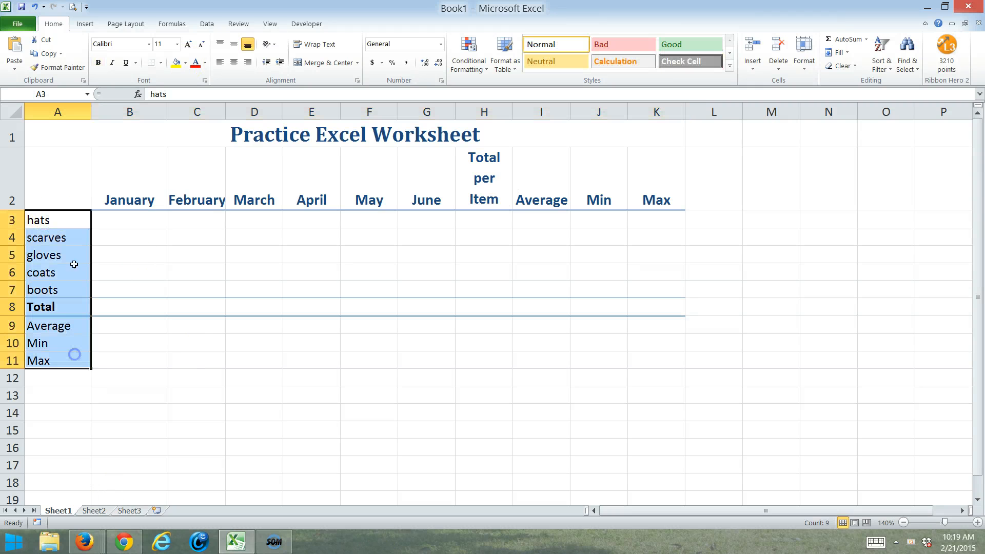
{"action": "left_click", "coordinate": [99, 63]}
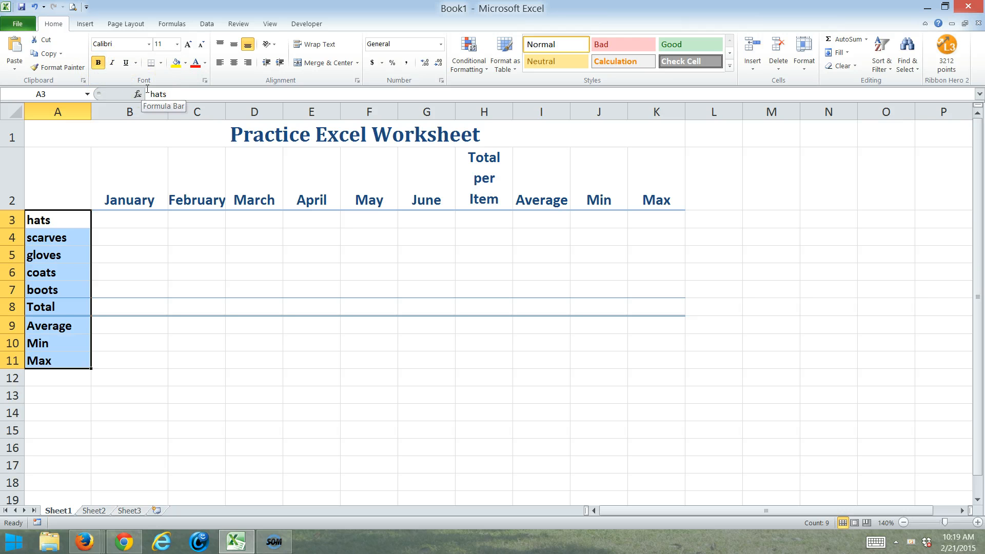
Autofit column C, widen column H so "per Item" fits on one line, and reduce the height of row 2
{"action": "double_click", "coordinate": [226, 111]}
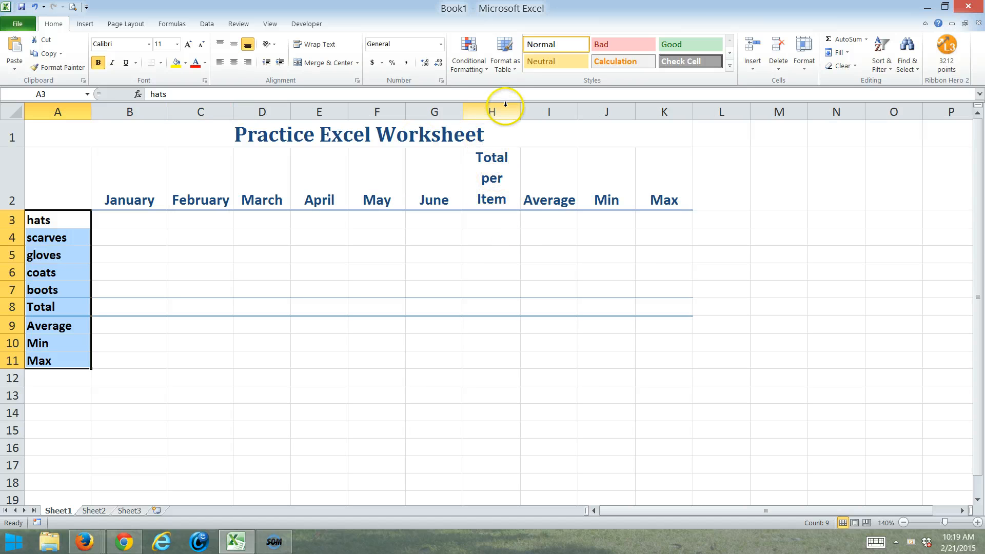
{"action": "left_click_drag", "start_coordinate": [521, 111], "coordinate": [531, 111]}
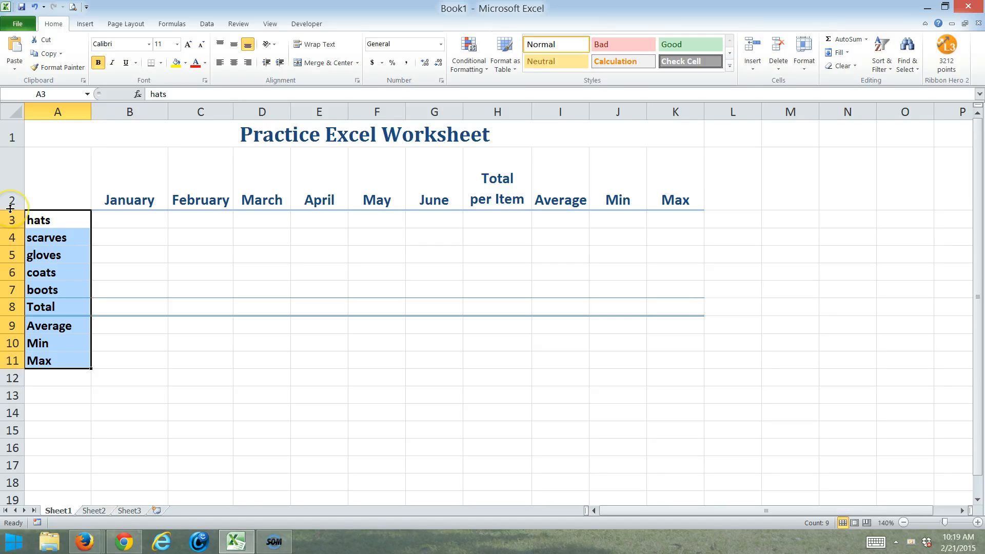
{"action": "left_click_drag", "start_coordinate": [10, 208], "coordinate": [10, 188]}
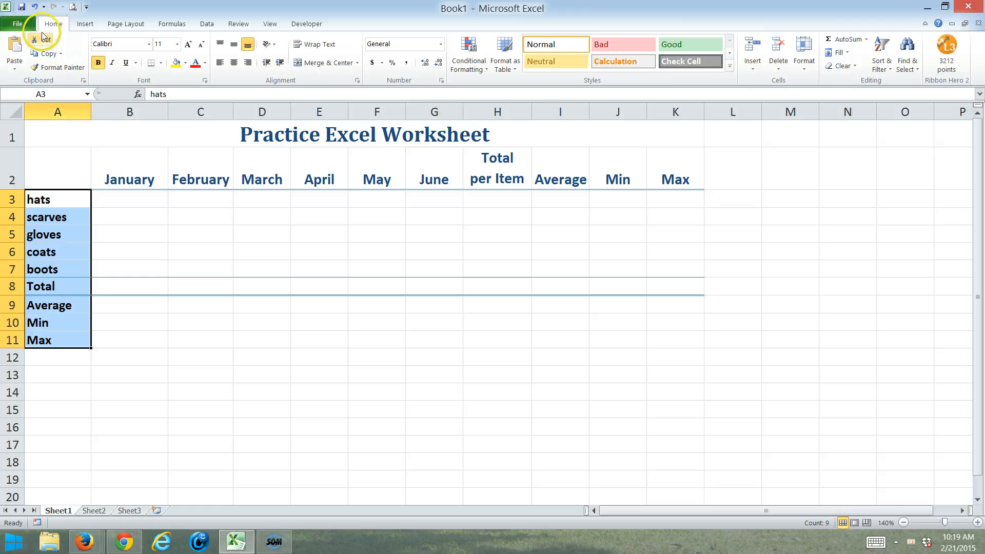
Save the workbook as "Pracctice Excel Worksheet" in the Documents folder under This PC
{"action": "left_click", "coordinate": [21, 24]}
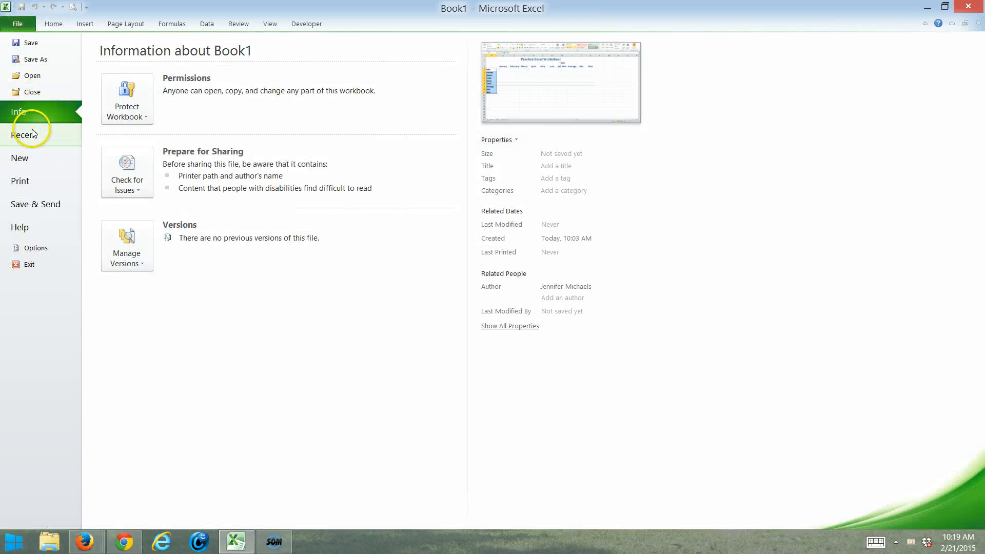
{"action": "left_click", "coordinate": [22, 60]}
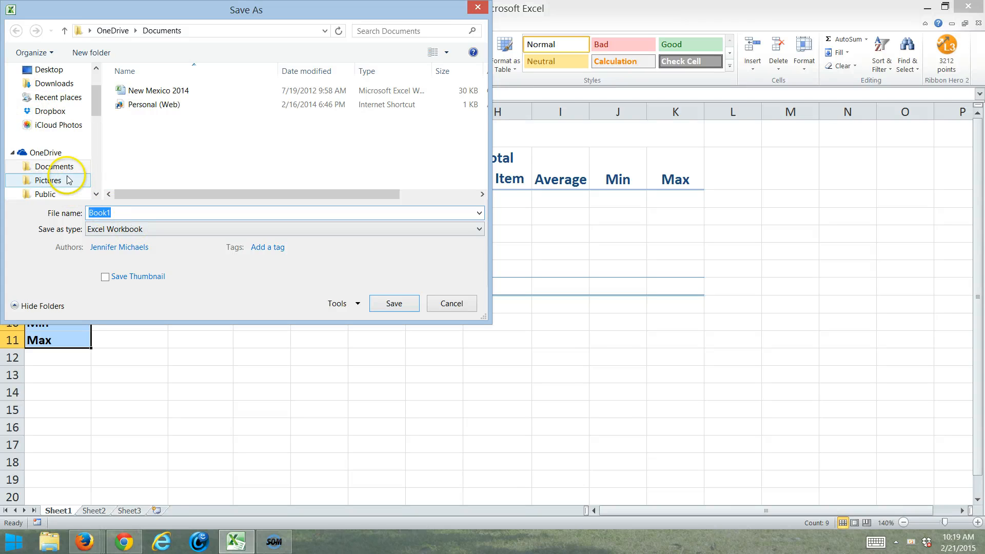
{"action": "scroll", "coordinate": [100, 182], "scroll_direction": "down", "scroll_amount": 2}
{"action": "left_click", "coordinate": [57, 193]}
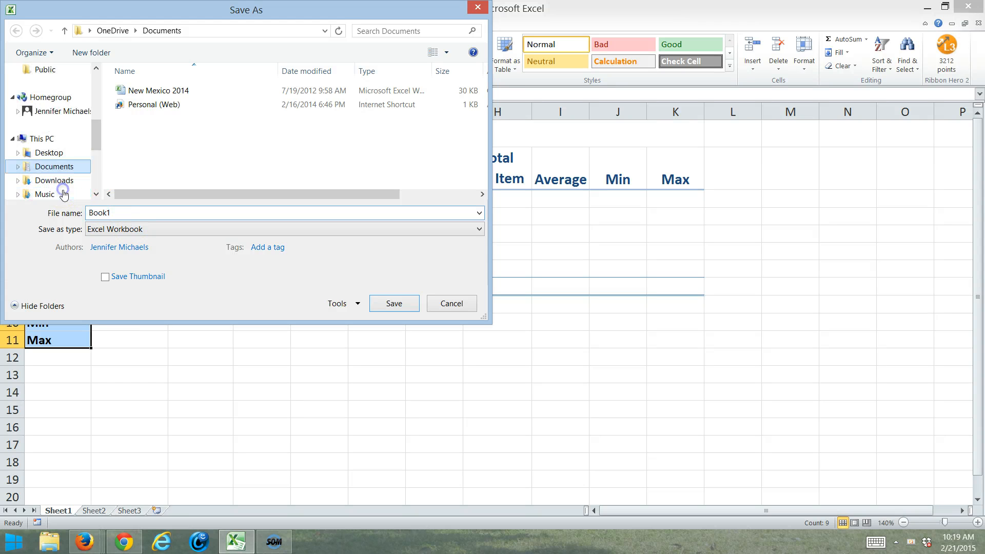
{"action": "left_click", "coordinate": [146, 213]}
{"action": "type", "text": "P"}
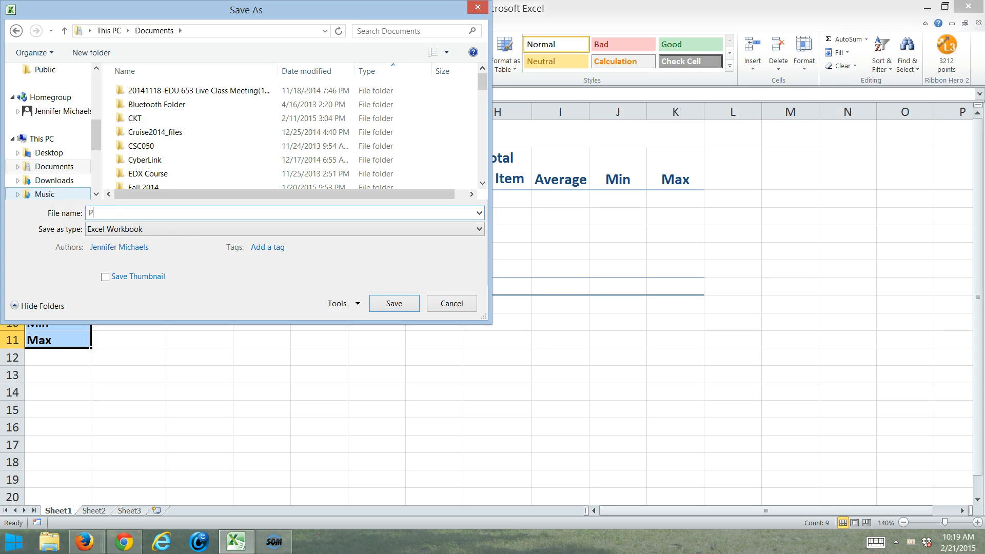
{"action": "type", "text": "racttice Excel Worksheet"}
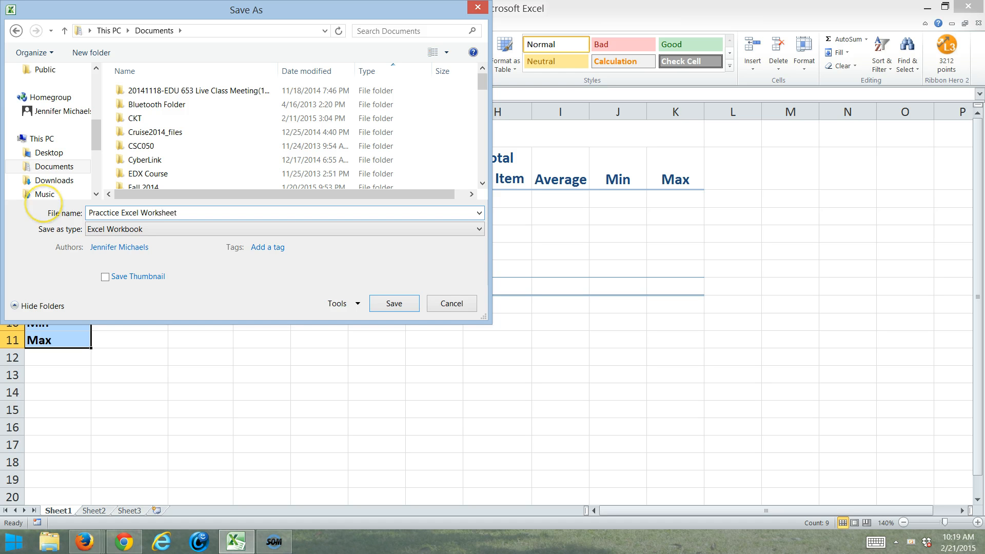
{"action": "left_click", "coordinate": [393, 304]}
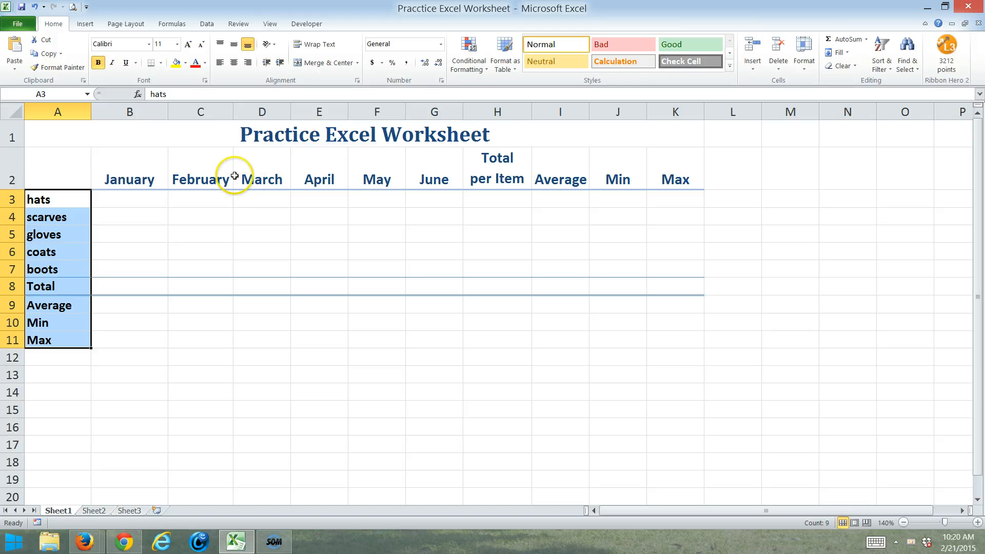
{"action": "left_click", "coordinate": [277, 550]}
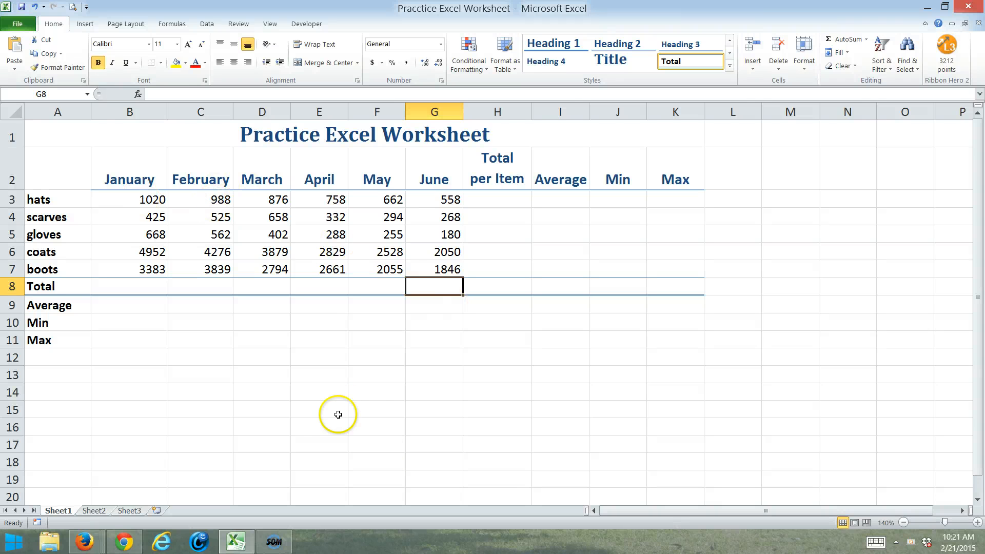
Enter 1527 in F14 and give it the dollar Accounting format with no decimal places
{"action": "left_click", "coordinate": [371, 384]}
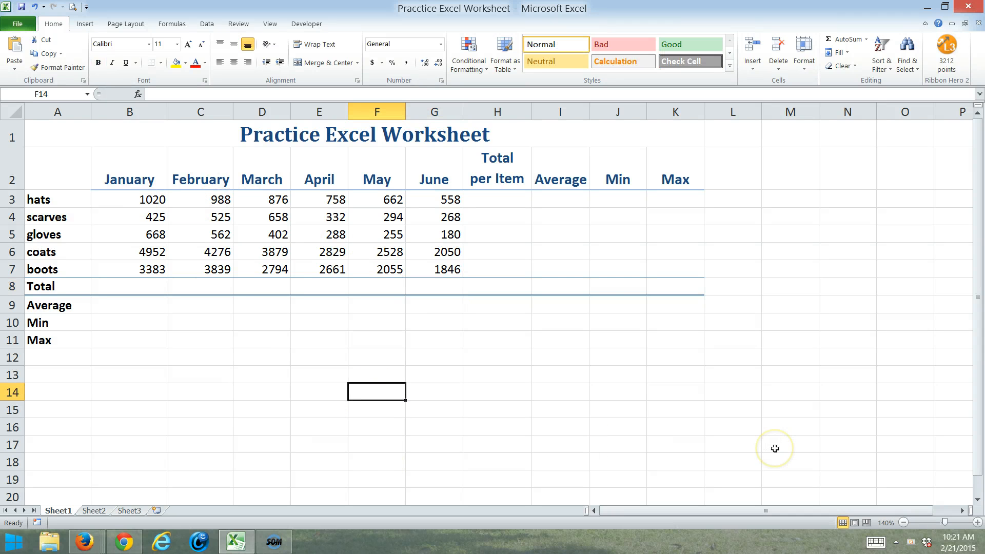
{"action": "type", "text": "1527"}
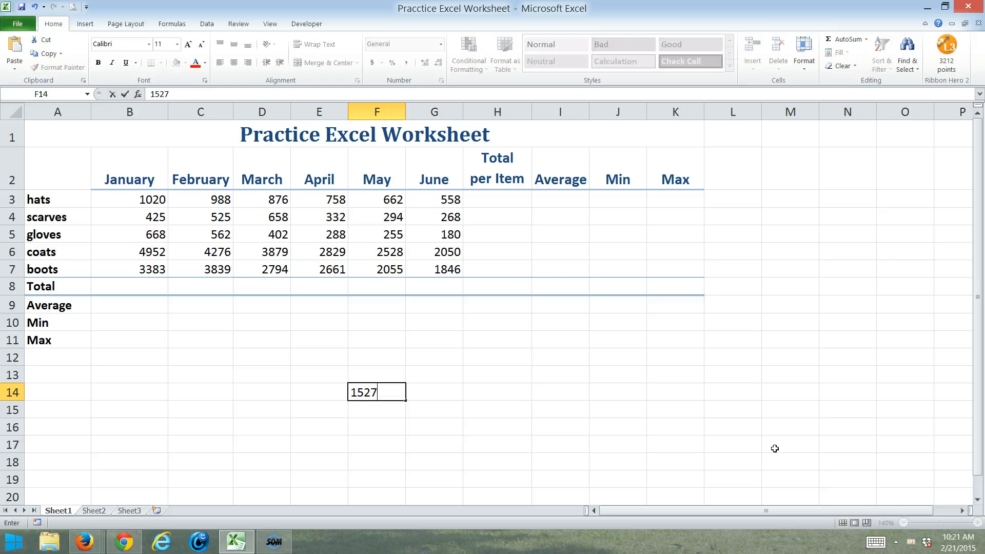
{"action": "key", "text": "Return"}
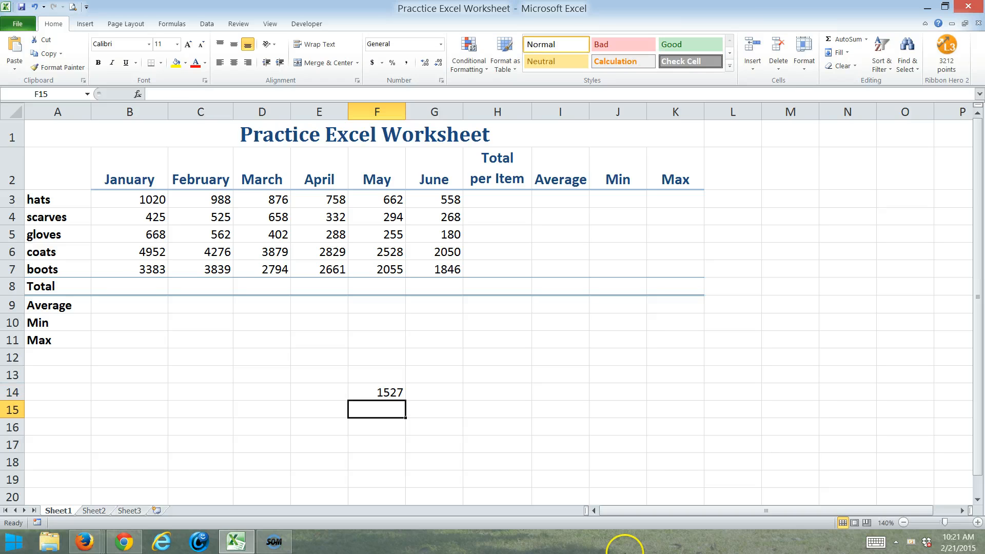
{"action": "left_click", "coordinate": [367, 392]}
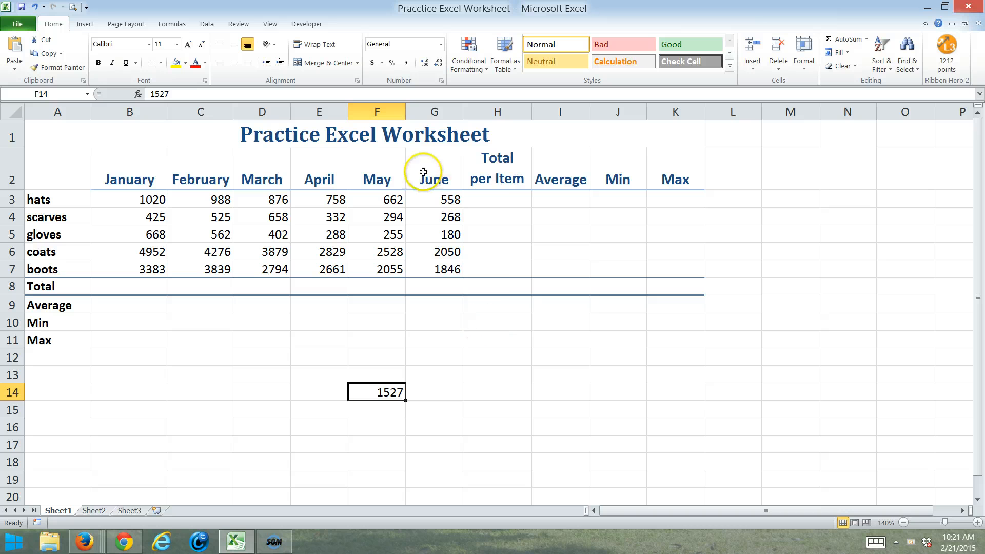
{"action": "left_click", "coordinate": [372, 62]}
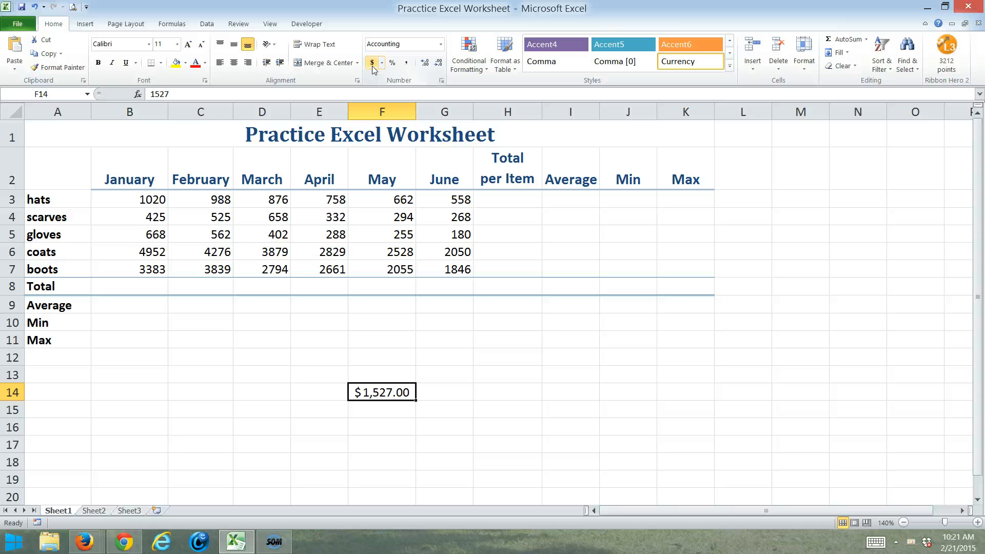
{"action": "left_click", "coordinate": [438, 63]}
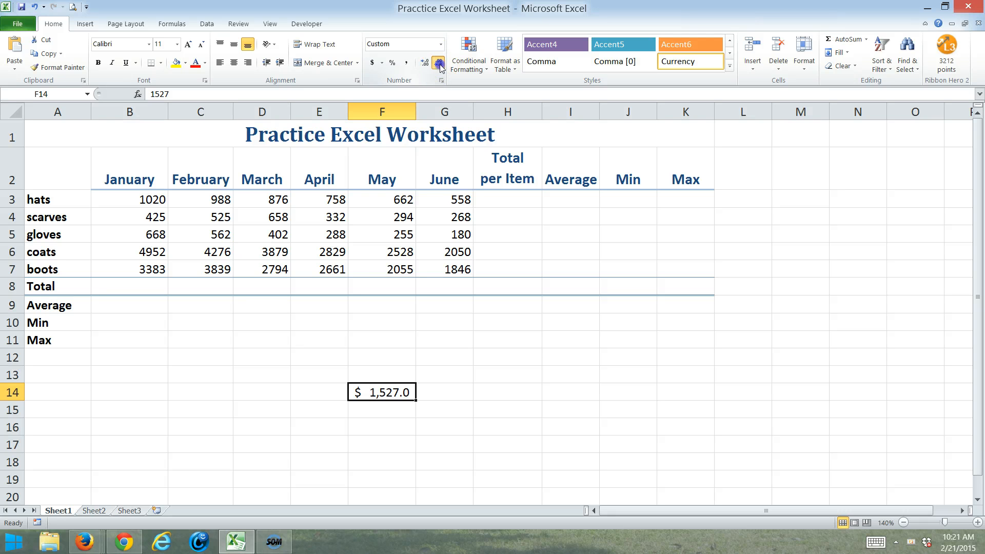
{"action": "left_click", "coordinate": [438, 63]}
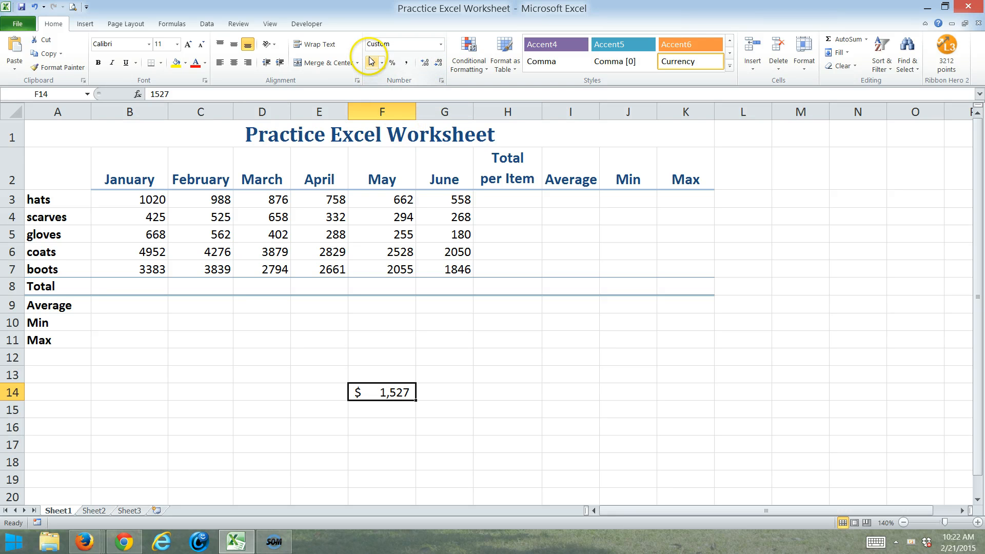
Switch F14 to the Comma style with no decimal places
{"action": "left_click", "coordinate": [406, 64]}
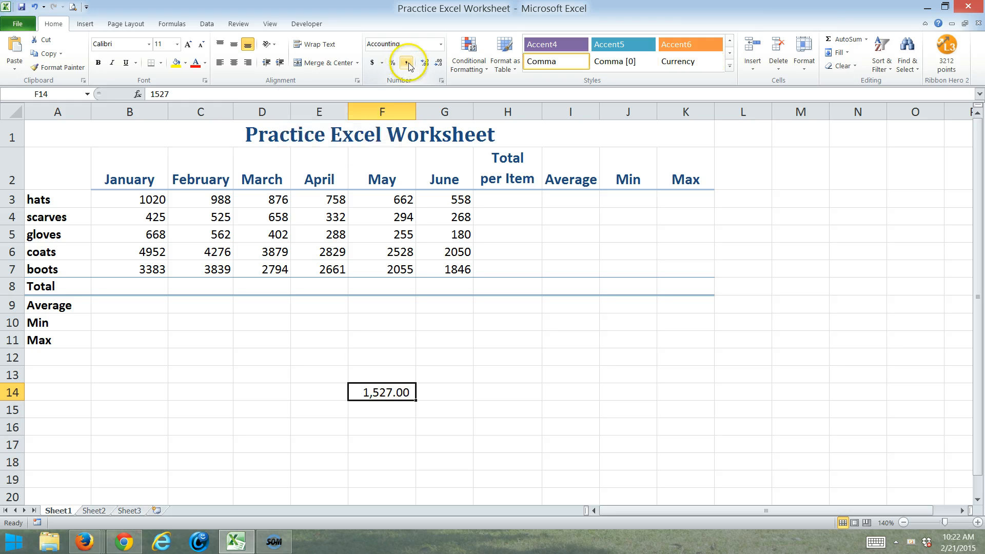
{"action": "left_click", "coordinate": [439, 63]}
{"action": "left_click", "coordinate": [439, 65]}
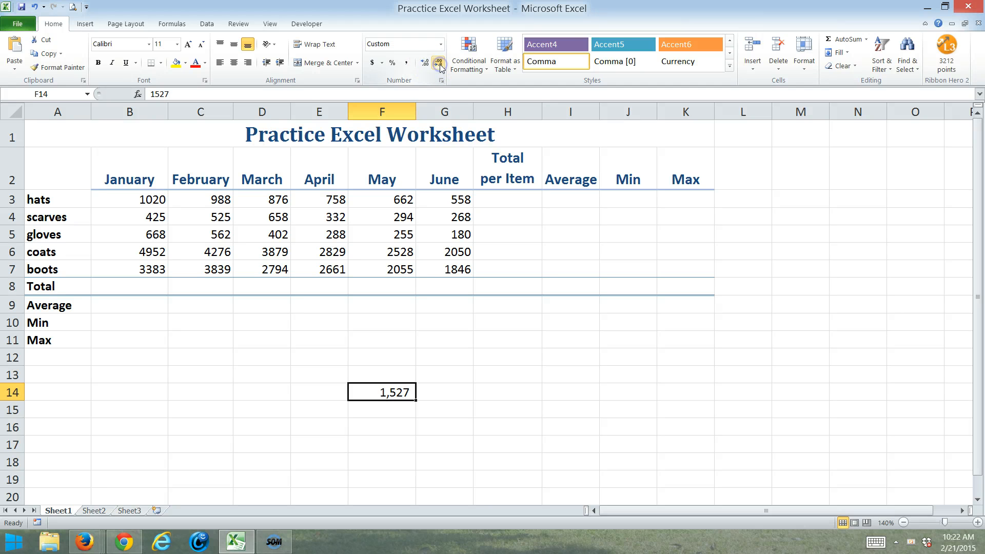
Increase F14 to two decimal places again and clear the cell's contents
{"action": "left_click", "coordinate": [424, 64]}
{"action": "left_click", "coordinate": [425, 64]}
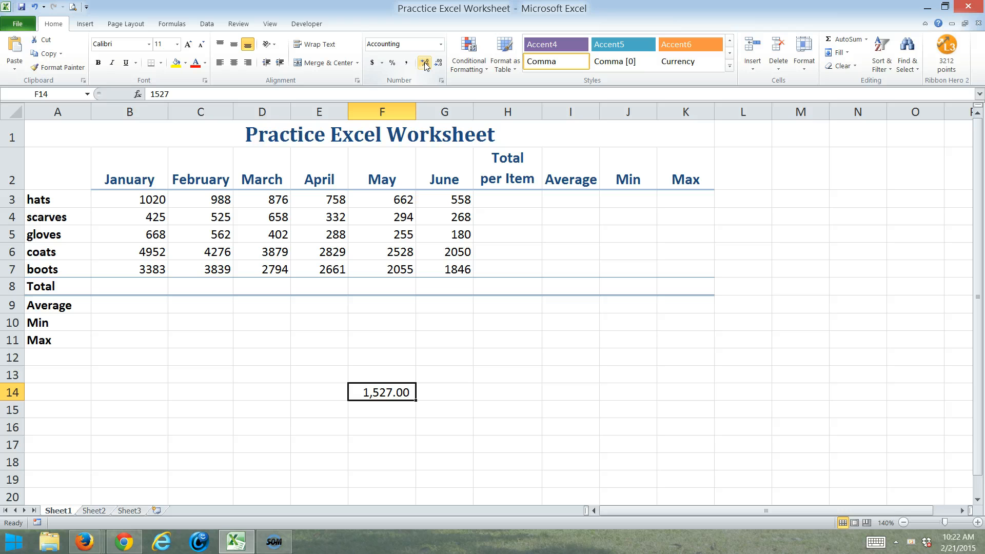
{"action": "key", "text": "Delete"}
{"action": "key", "text": "Return"}
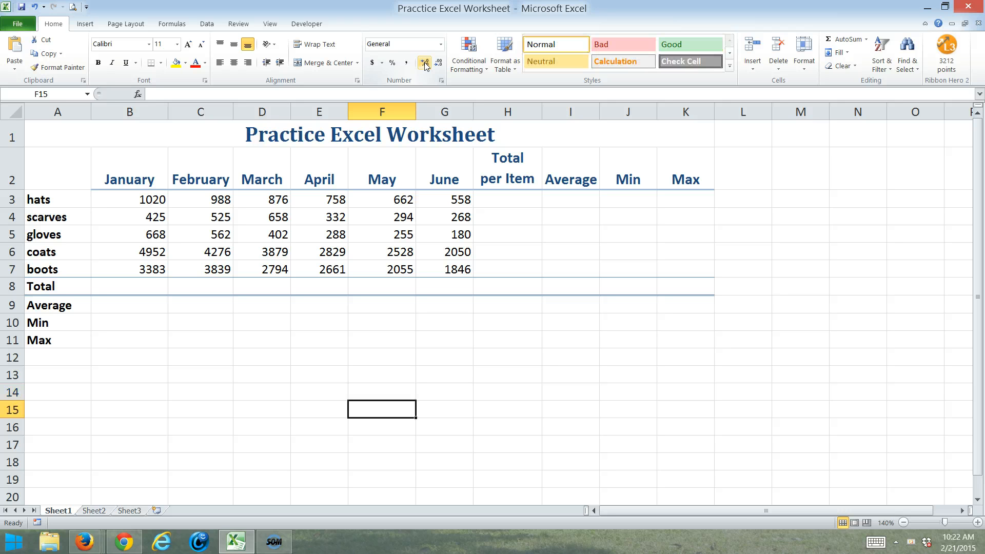
Enter 10 in F15 and apply the Percent style to the cell
{"action": "type", "text": "10"}
{"action": "key", "text": "Return"}
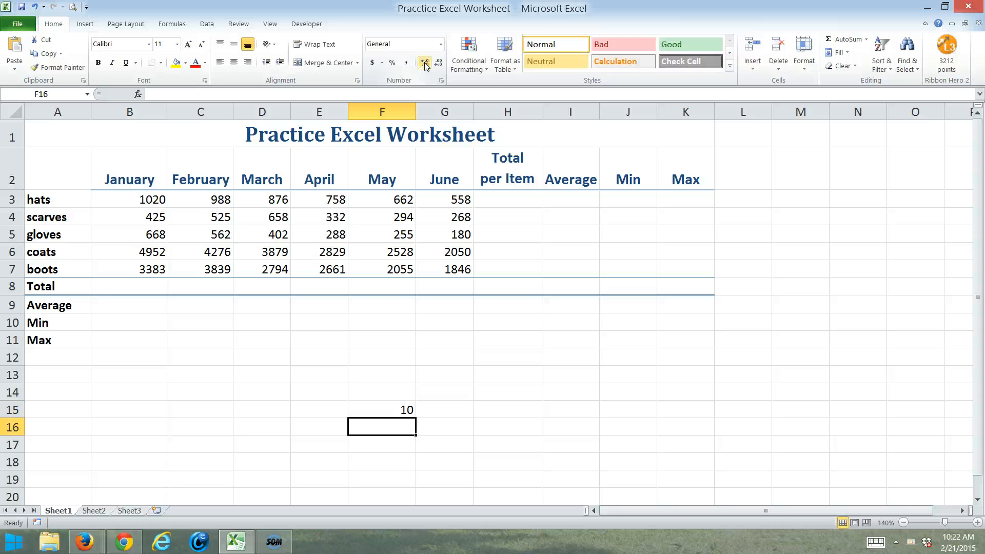
{"action": "key", "text": "Up"}
{"action": "left_click", "coordinate": [393, 62]}
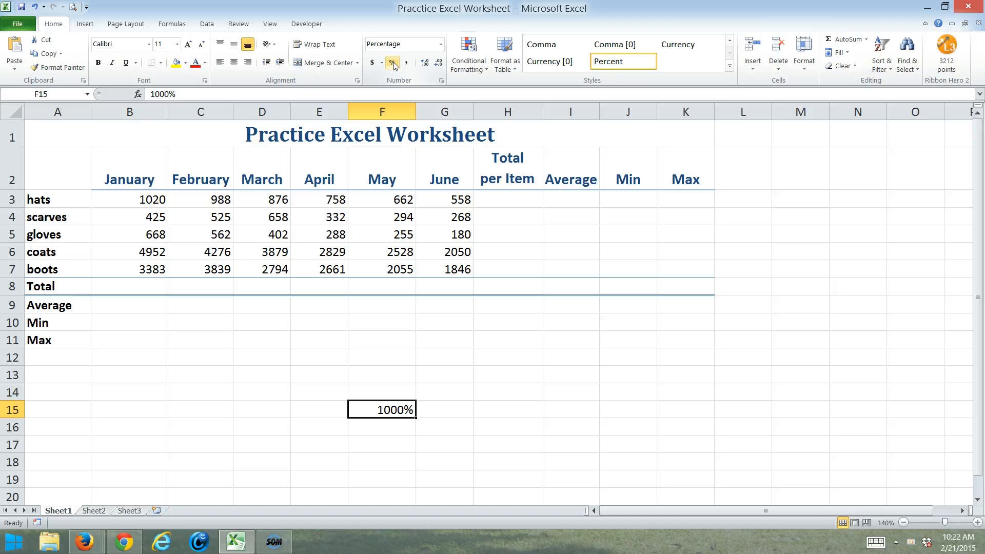
Replace the value in F15 with 10% and keep the Percent style applied to it
{"action": "key", "text": "Delete"}
{"action": "type", "text": "10"}
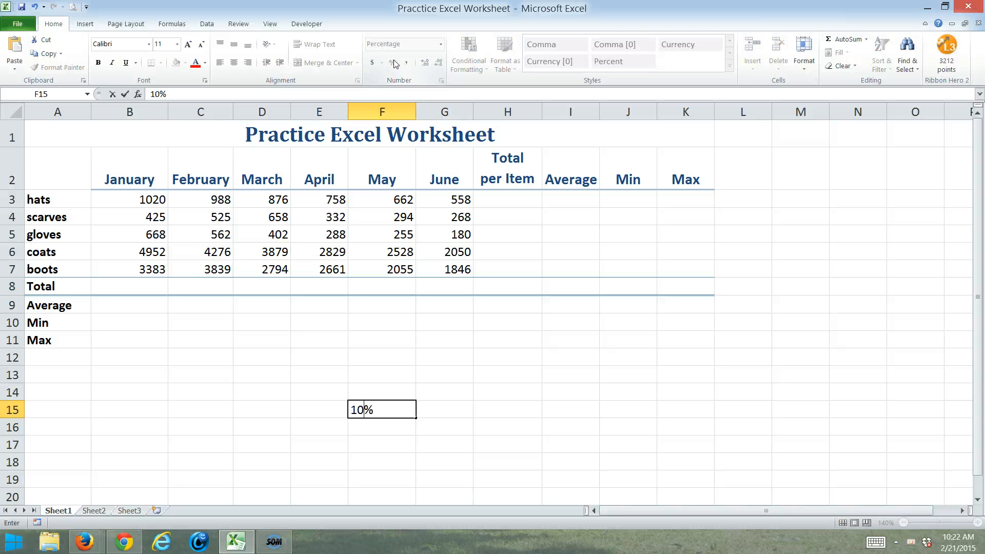
{"action": "key", "text": "Return"}
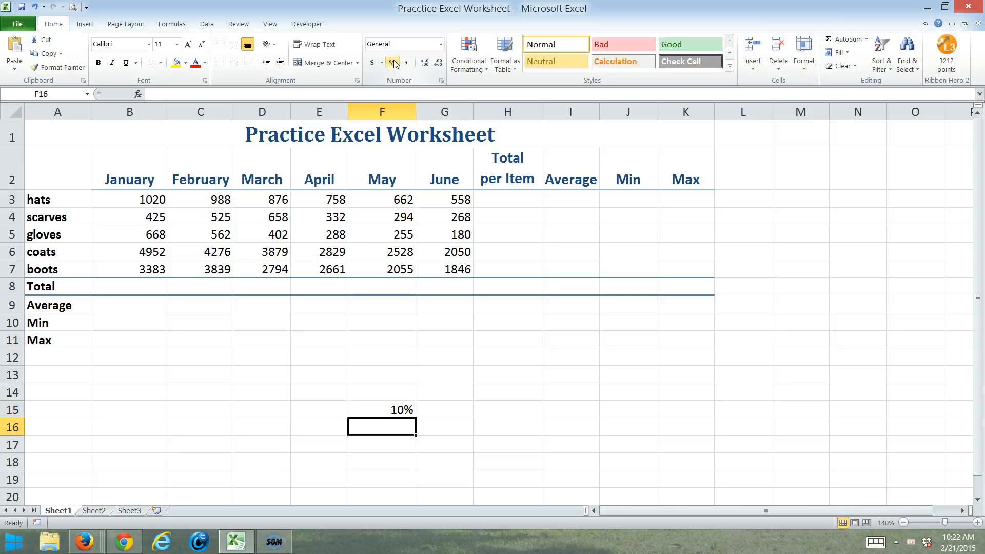
{"action": "key", "text": "Up"}
{"action": "left_click", "coordinate": [393, 63]}
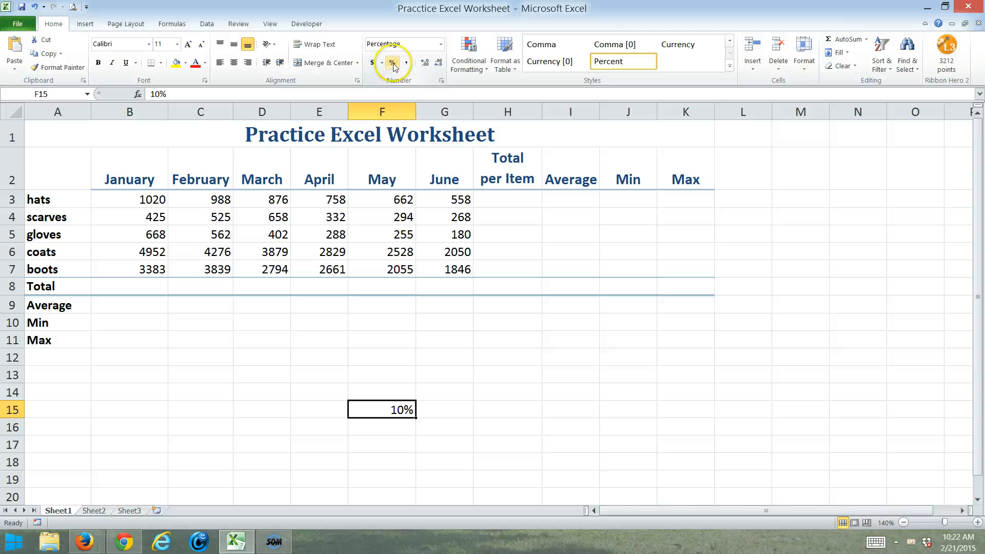
{"action": "key", "text": "Down"}
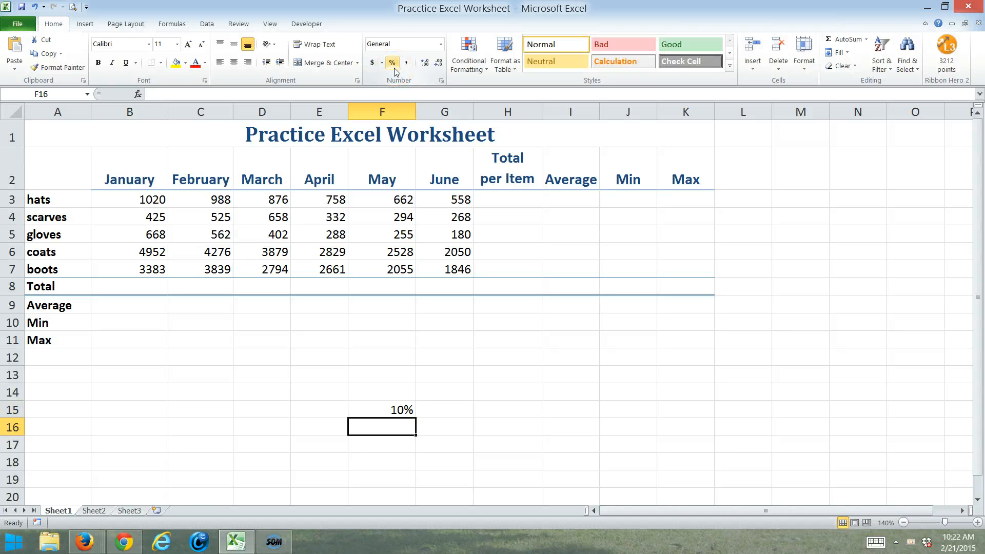
Enter .1 in F16 and apply the Percent style to it
{"action": "type", "text": "0.1"}
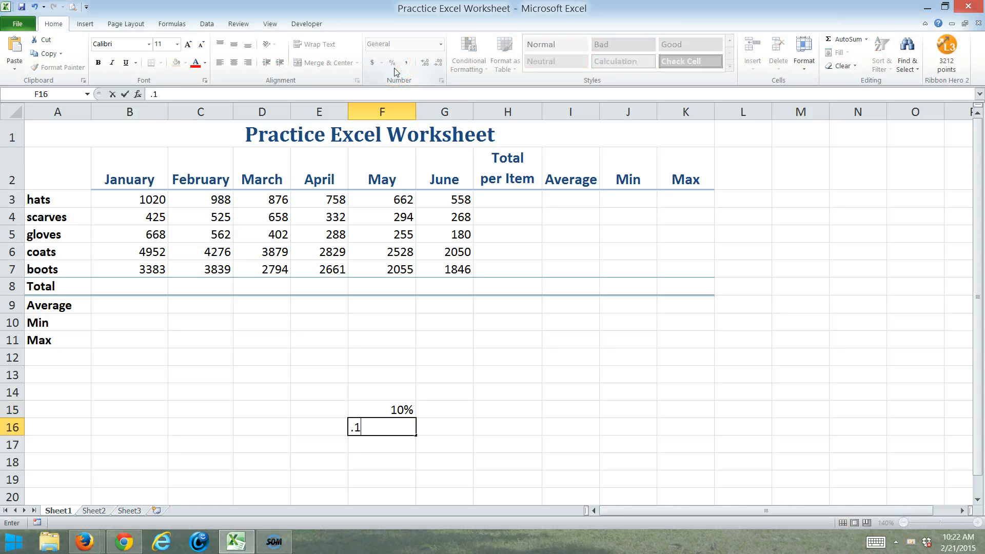
{"action": "key", "text": "Return"}
{"action": "left_click", "coordinate": [368, 44]}
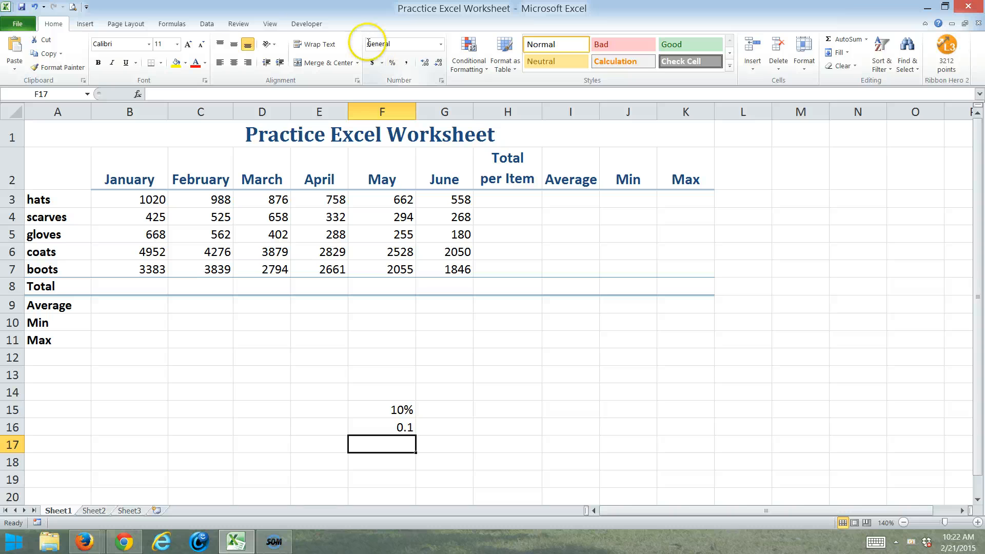
{"action": "left_click", "coordinate": [396, 429]}
{"action": "left_click", "coordinate": [392, 62]}
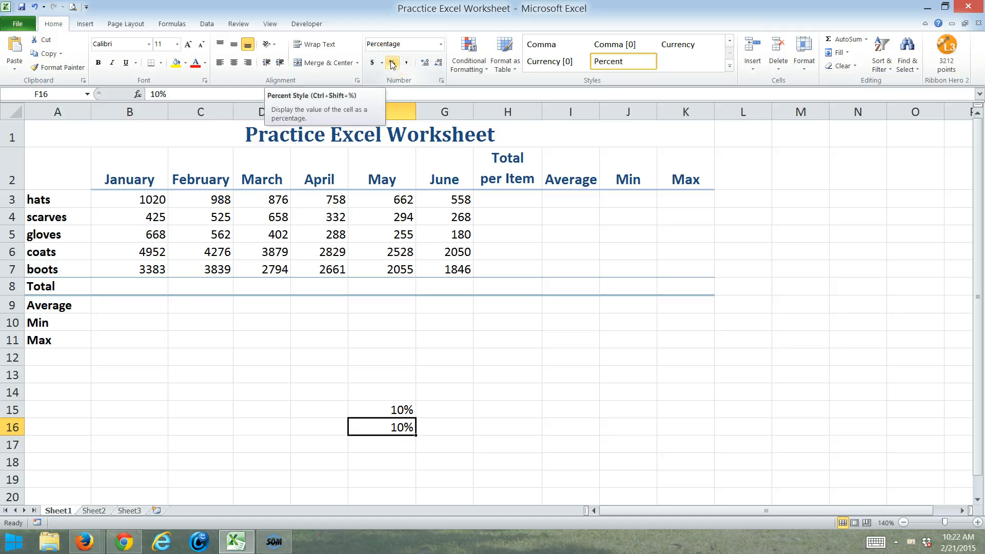
Return F16 to the General number format and clear the test values from F15:F16
{"action": "left_click", "coordinate": [441, 46]}
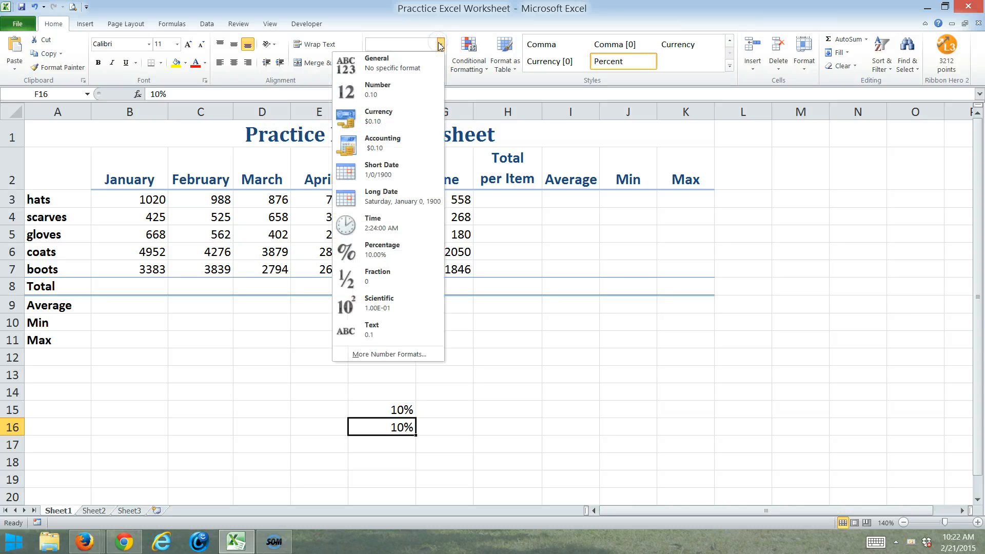
{"action": "left_click", "coordinate": [414, 64]}
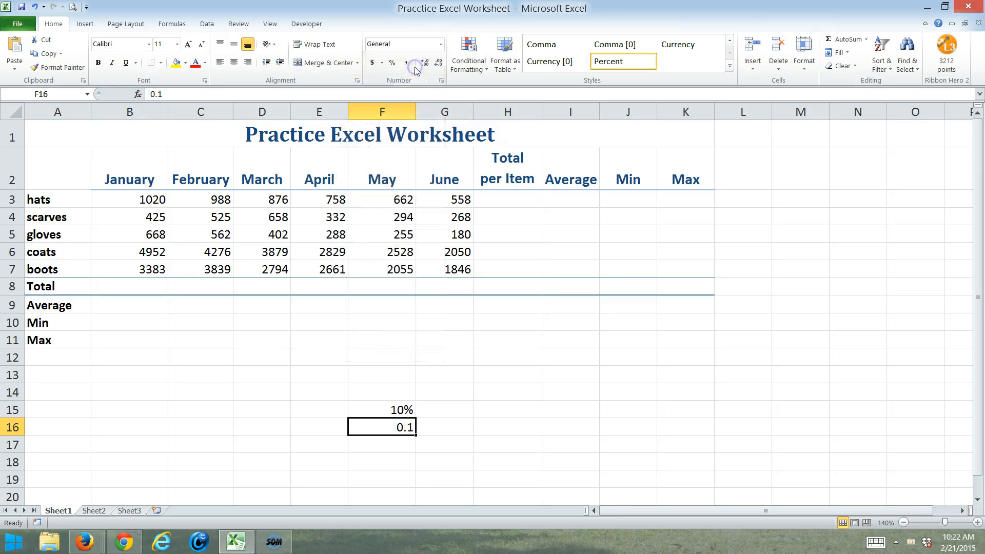
{"action": "left_click", "coordinate": [440, 44]}
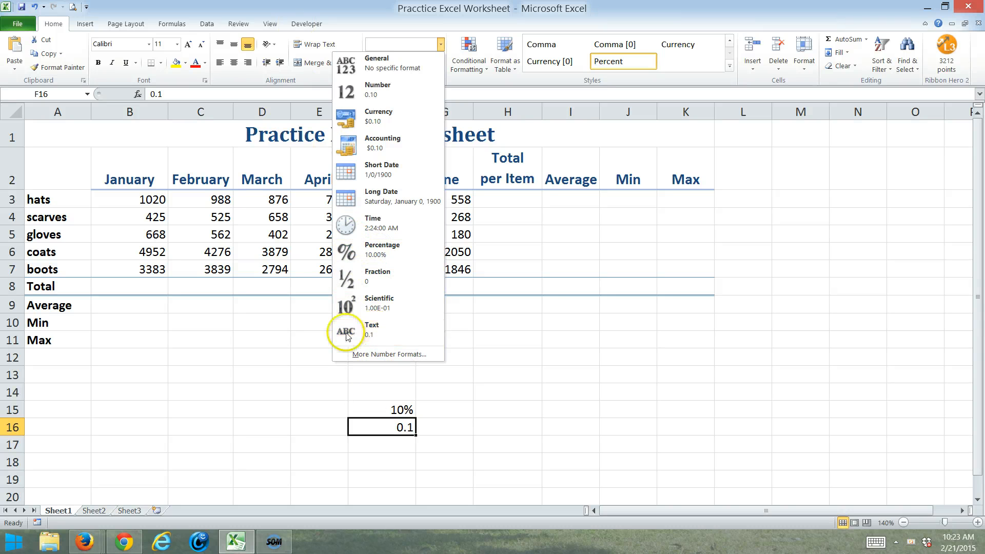
{"action": "left_click", "coordinate": [250, 352]}
{"action": "left_click_drag", "start_coordinate": [388, 410], "coordinate": [410, 428]}
{"action": "key", "text": "Delete"}
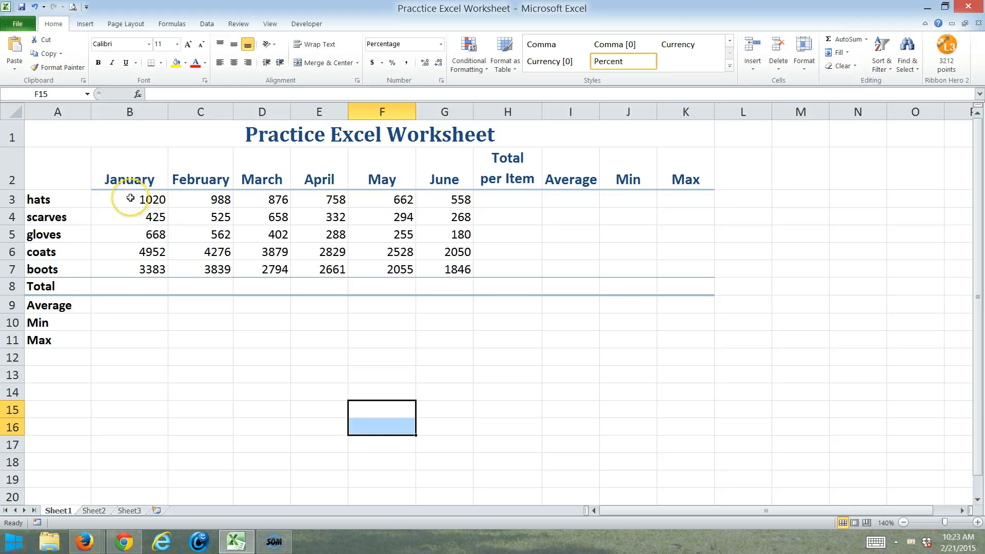
{"action": "left_click_drag", "start_coordinate": [131, 198], "coordinate": [667, 200]}
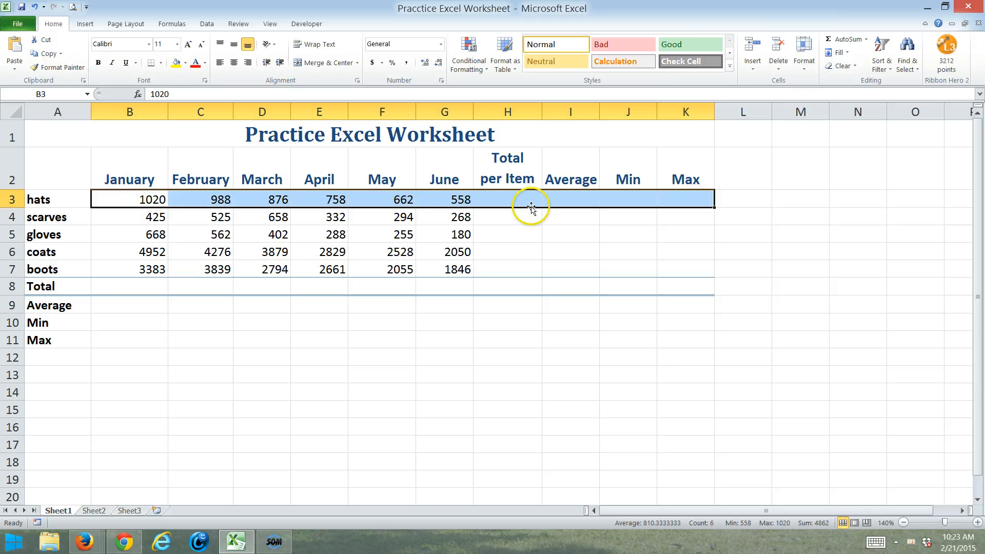
{"action": "left_click_drag", "start_coordinate": [128, 193], "coordinate": [463, 263]}
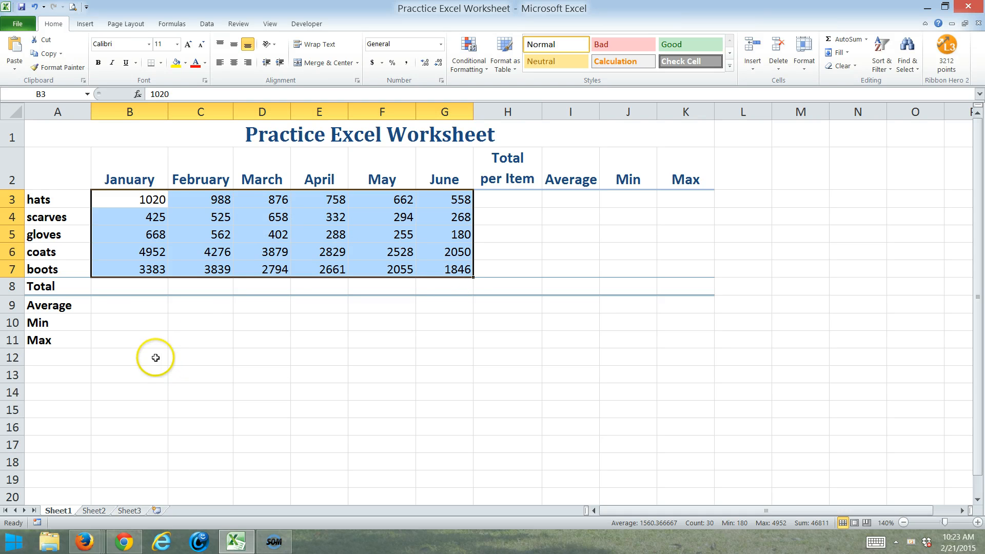
{"action": "left_click_drag", "start_coordinate": [201, 334], "coordinate": [205, 362]}
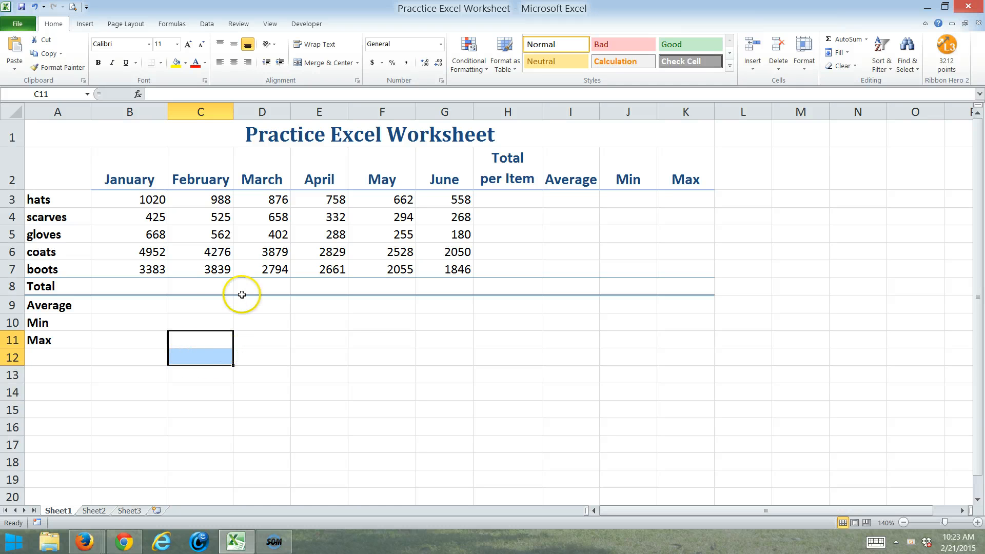
Apply the Accounting number format with no decimal places to the hats and Total rows, B3:K3 and B8:K8
{"action": "left_click", "coordinate": [132, 198]}
{"action": "left_click_drag", "start_coordinate": [132, 198], "coordinate": [685, 197]}
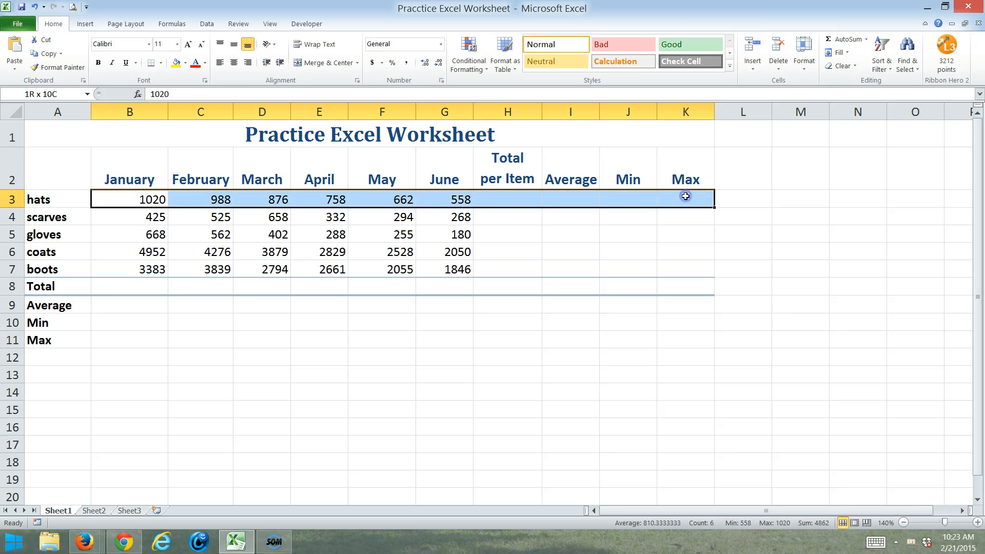
{"action": "left_click", "coordinate": [129, 198]}
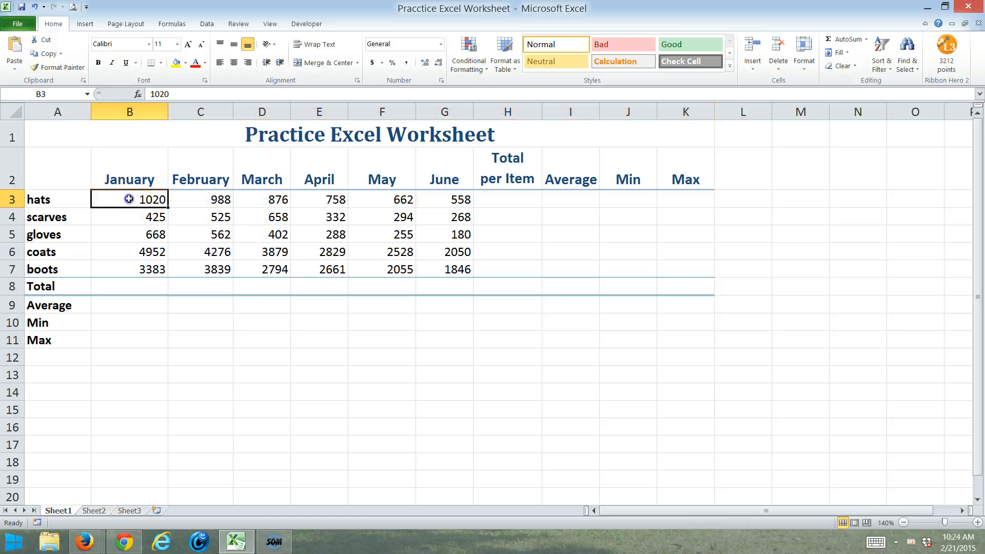
{"action": "left_click_drag", "start_coordinate": [129, 199], "coordinate": [697, 197]}
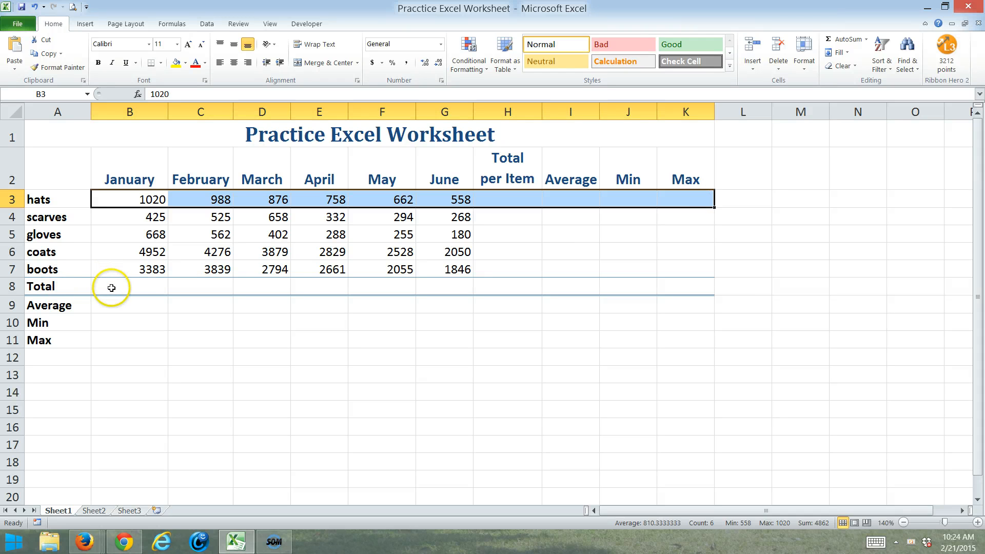
{"action": "left_click_drag", "start_coordinate": [111, 288], "coordinate": [708, 293]}
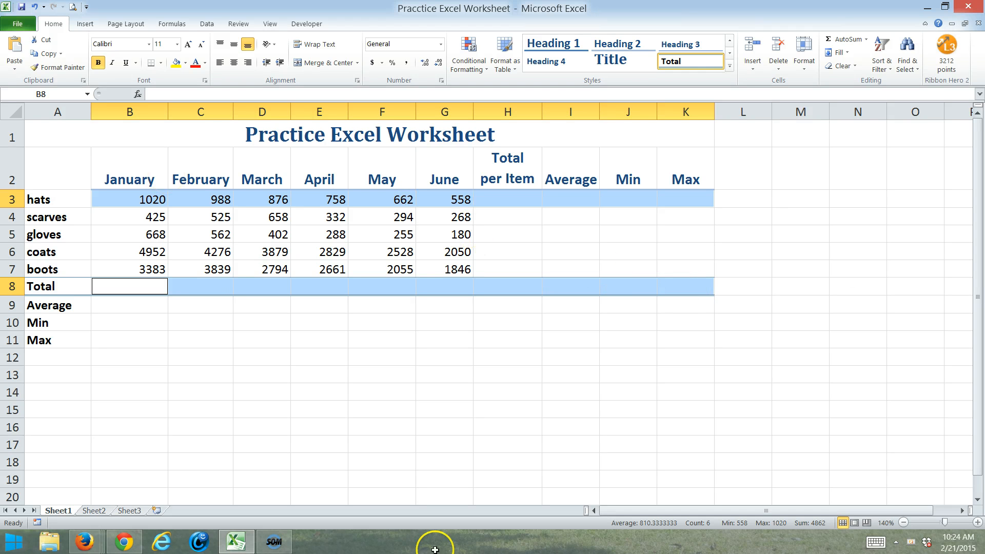
{"action": "left_click", "coordinate": [373, 64]}
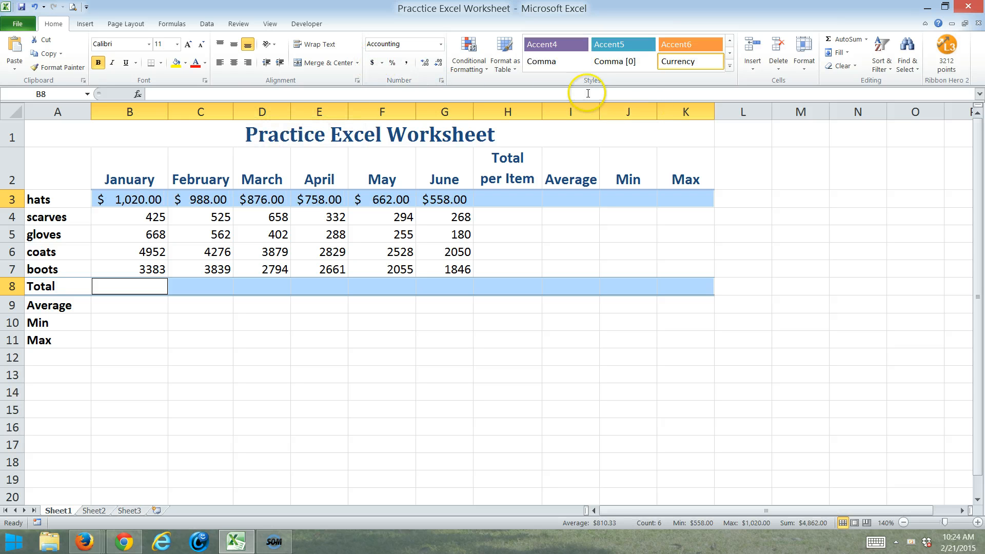
{"action": "left_click", "coordinate": [437, 63]}
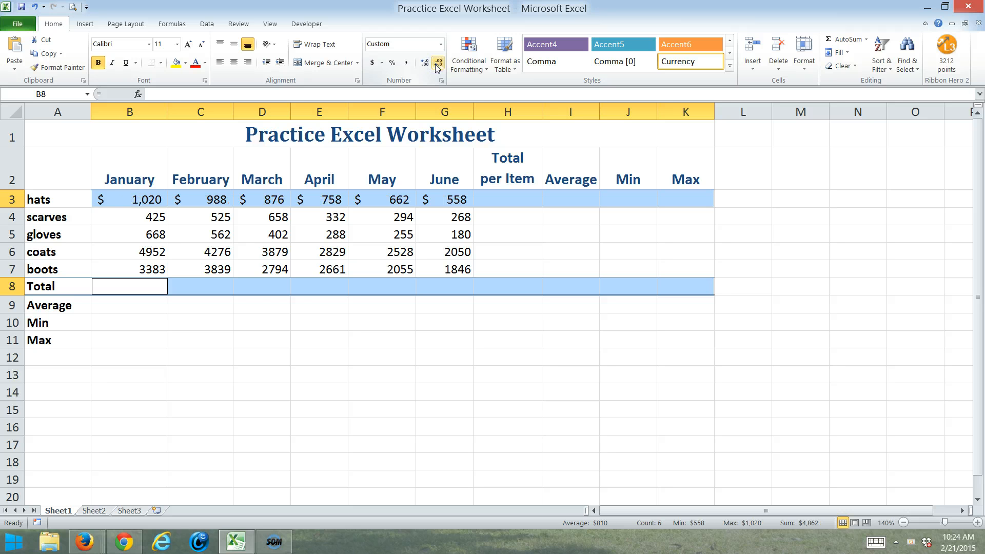
Apply the Comma style with no decimal places to B4:K7 and B9:K11, and save the workbook
{"action": "left_click", "coordinate": [124, 210]}
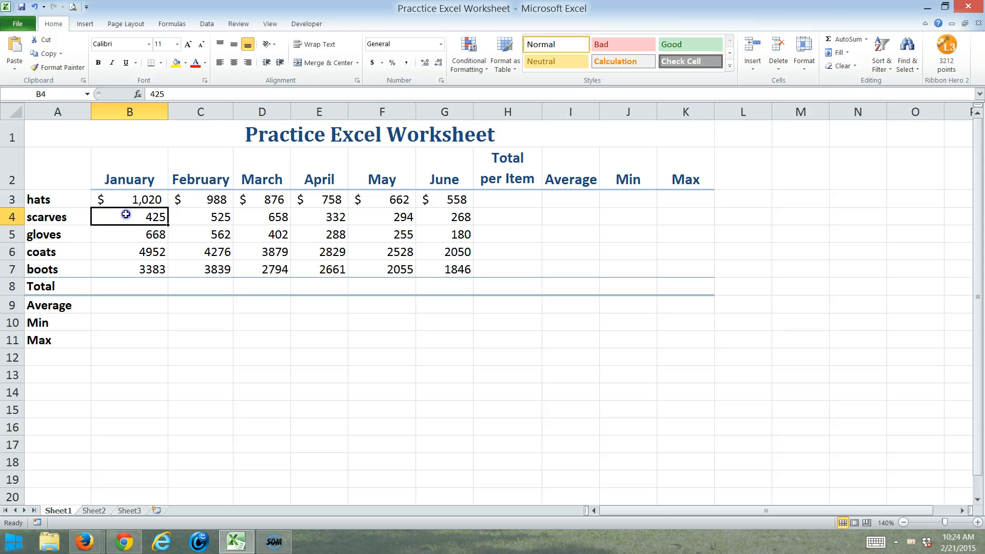
{"action": "left_click_drag", "start_coordinate": [126, 214], "coordinate": [686, 273]}
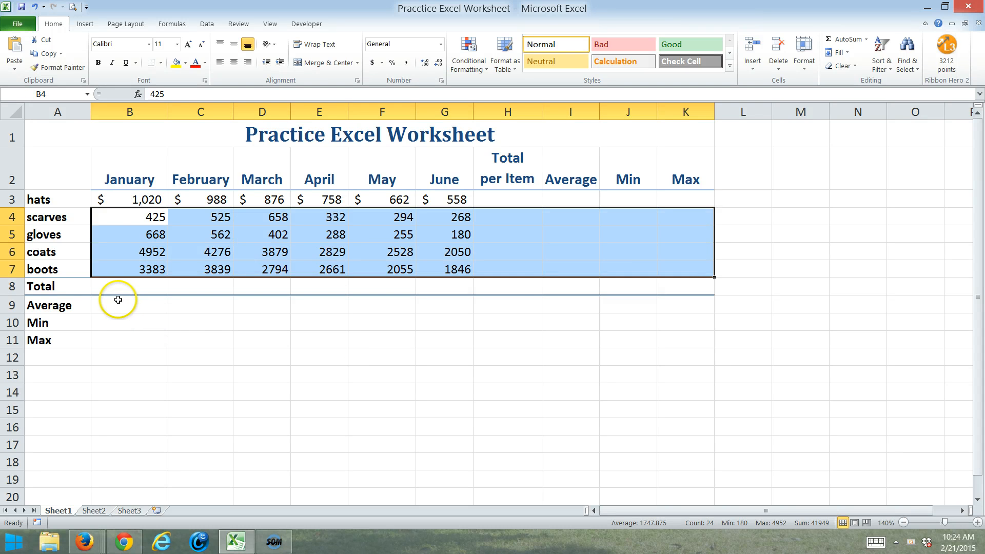
{"action": "left_click_drag", "start_coordinate": [124, 308], "coordinate": [702, 347]}
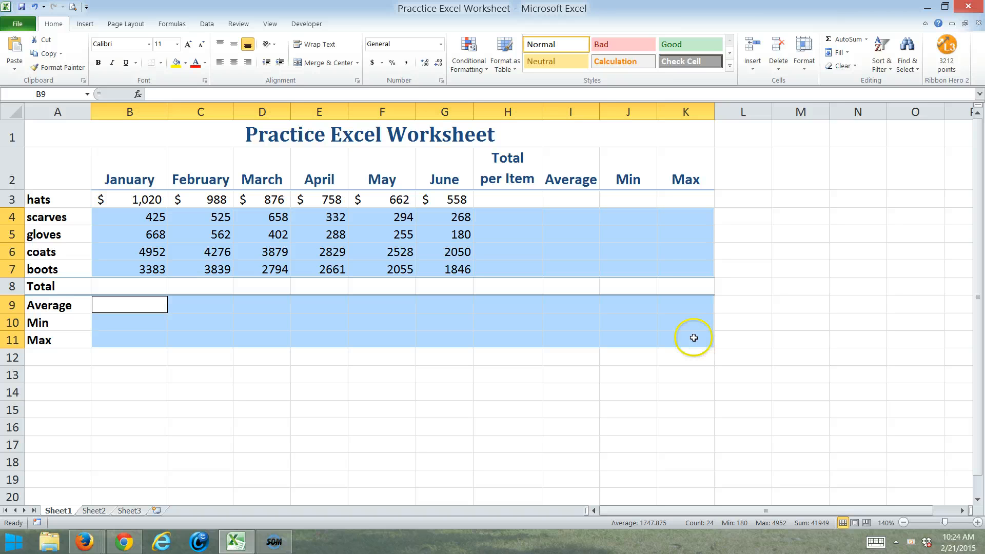
{"action": "left_click", "coordinate": [408, 66]}
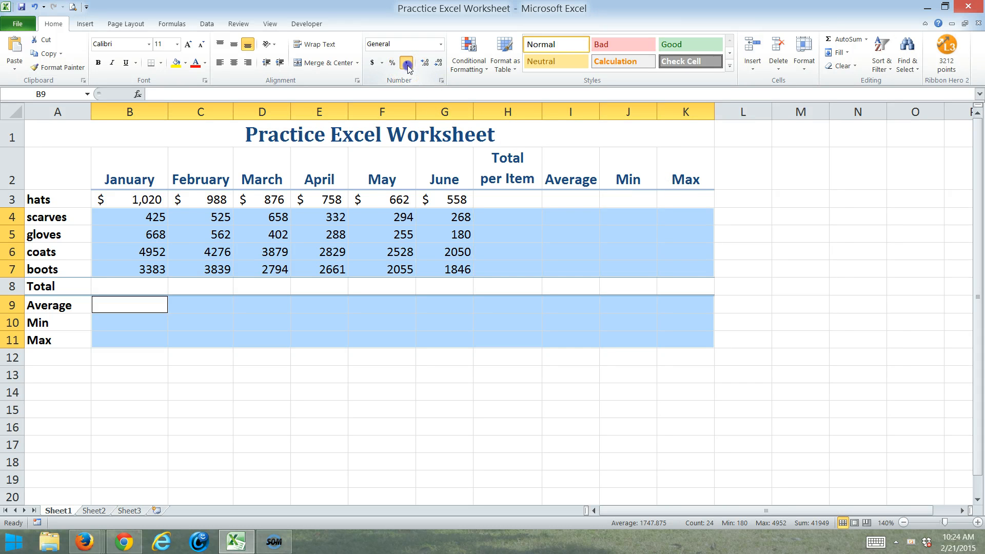
{"action": "left_click", "coordinate": [438, 64]}
{"action": "left_click", "coordinate": [438, 64]}
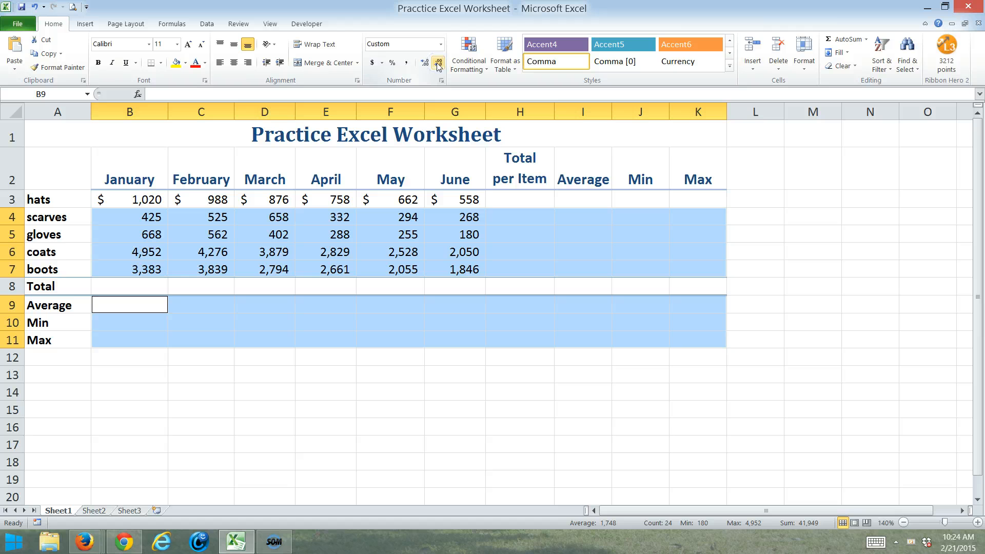
{"action": "left_click", "coordinate": [648, 250]}
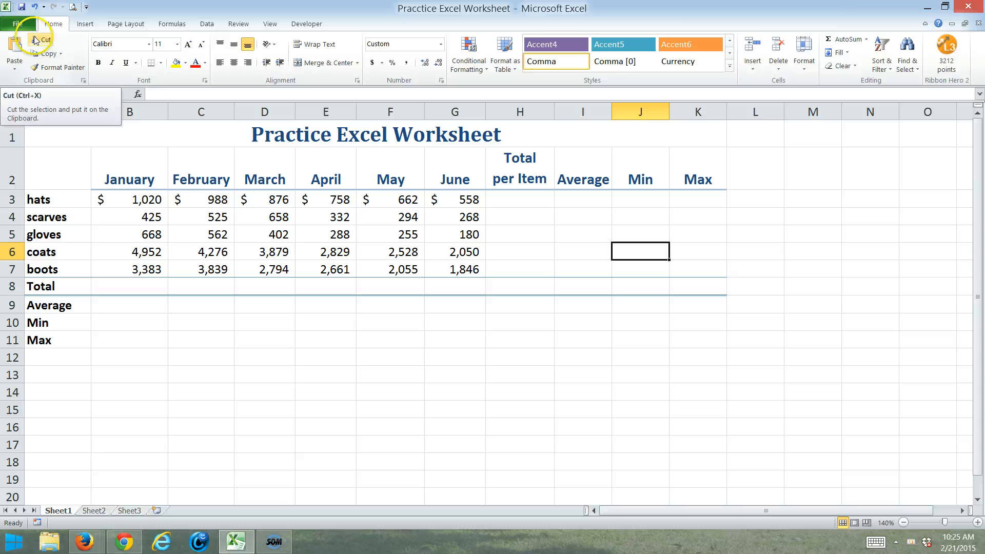
{"action": "left_click", "coordinate": [22, 7]}
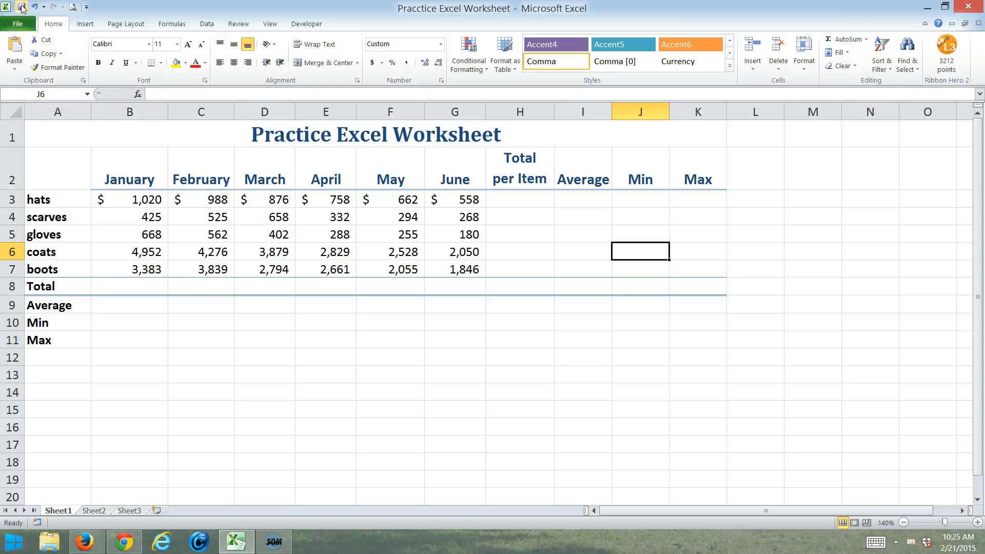